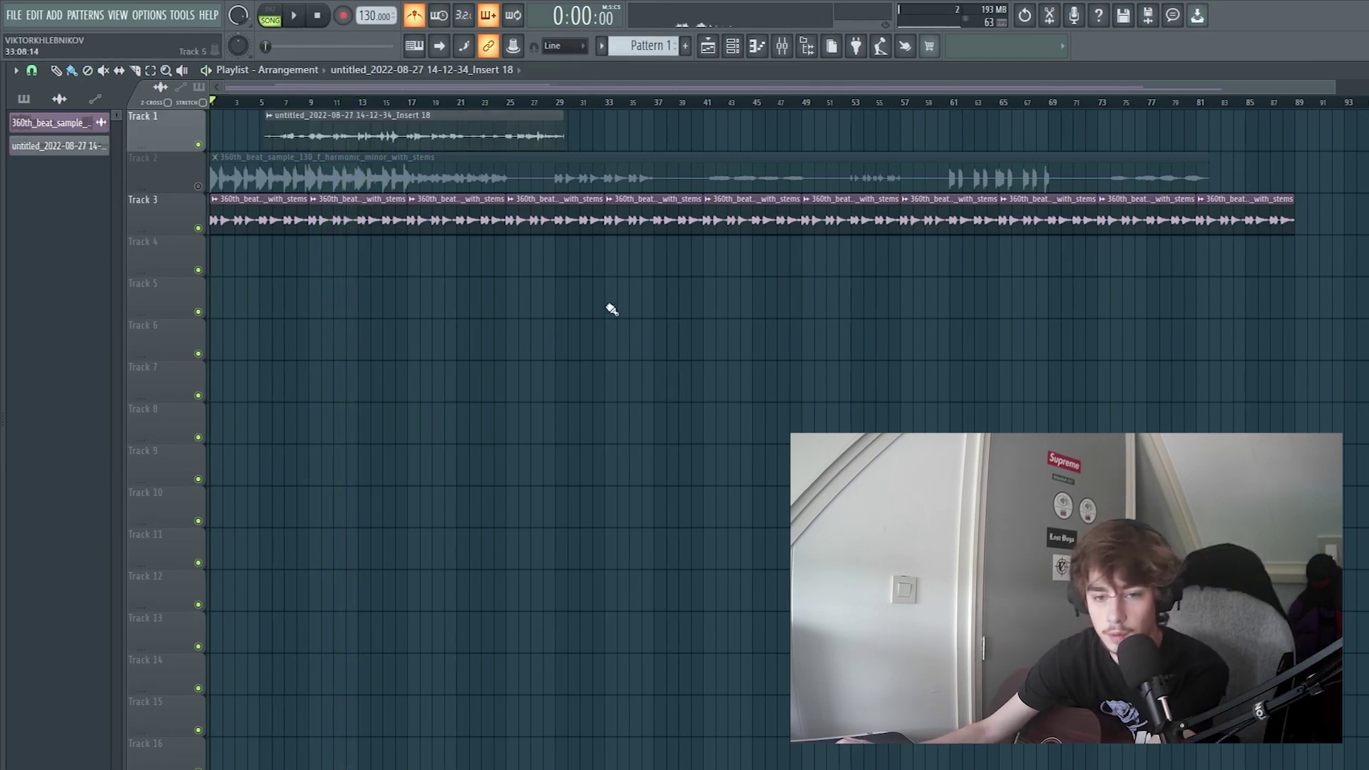
- Solo Track 1 and play the recorded take, moving playback to bar 17
scroll(294, 117, "up", 5)
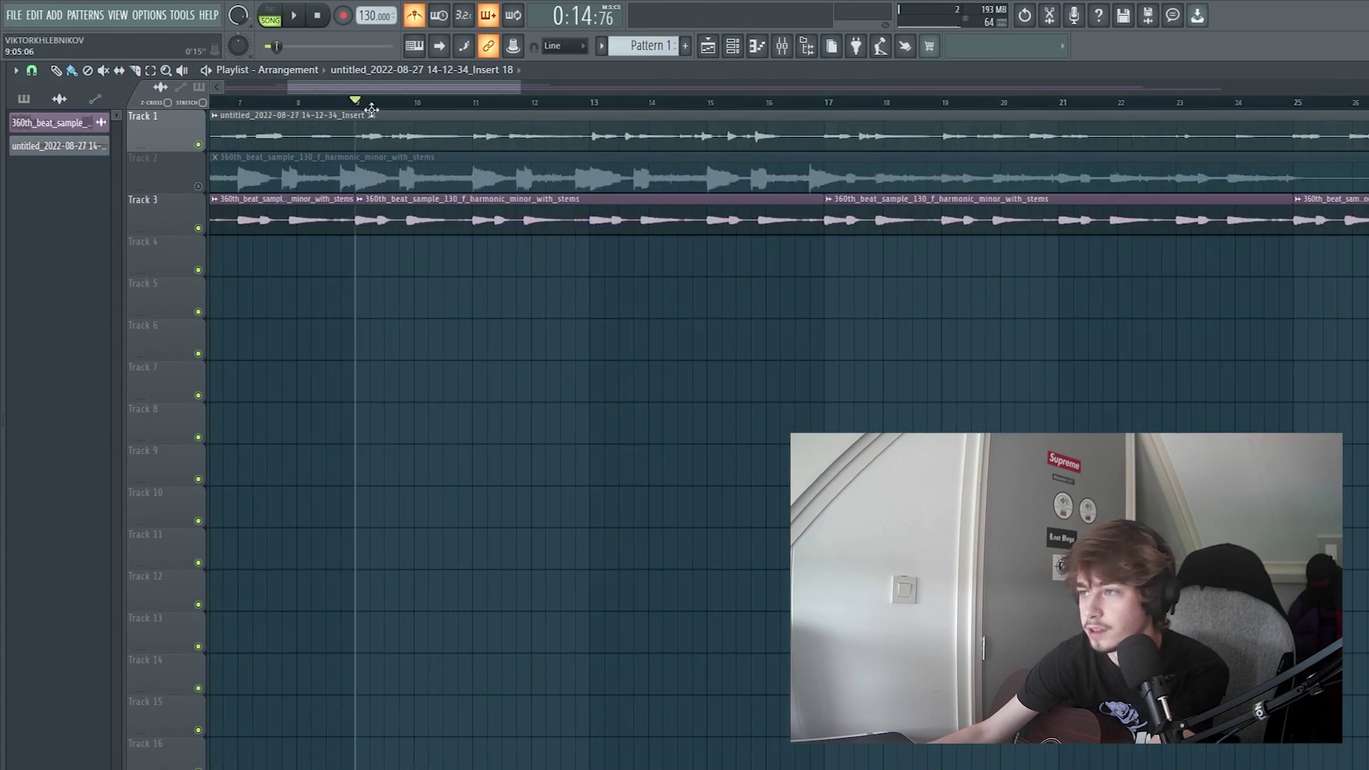
right_click(198, 144)
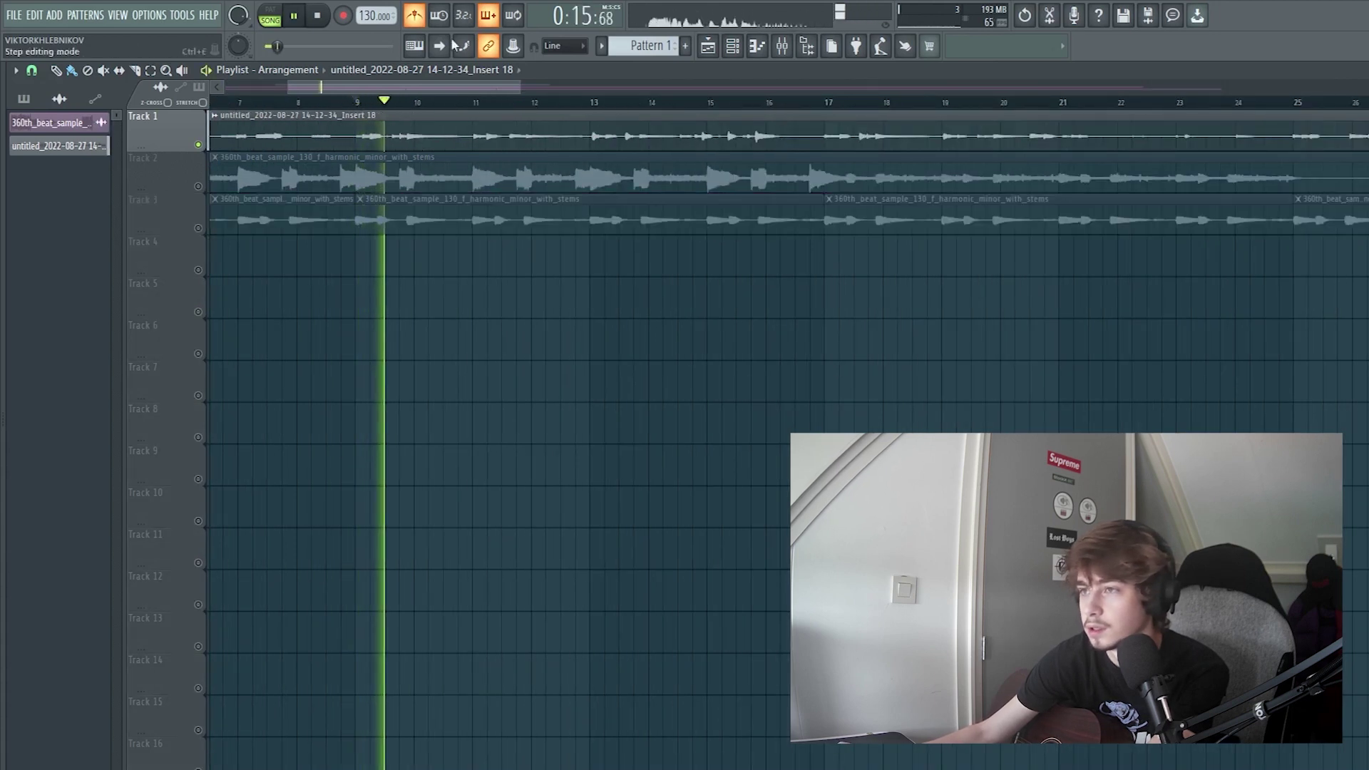
left_click(831, 102)
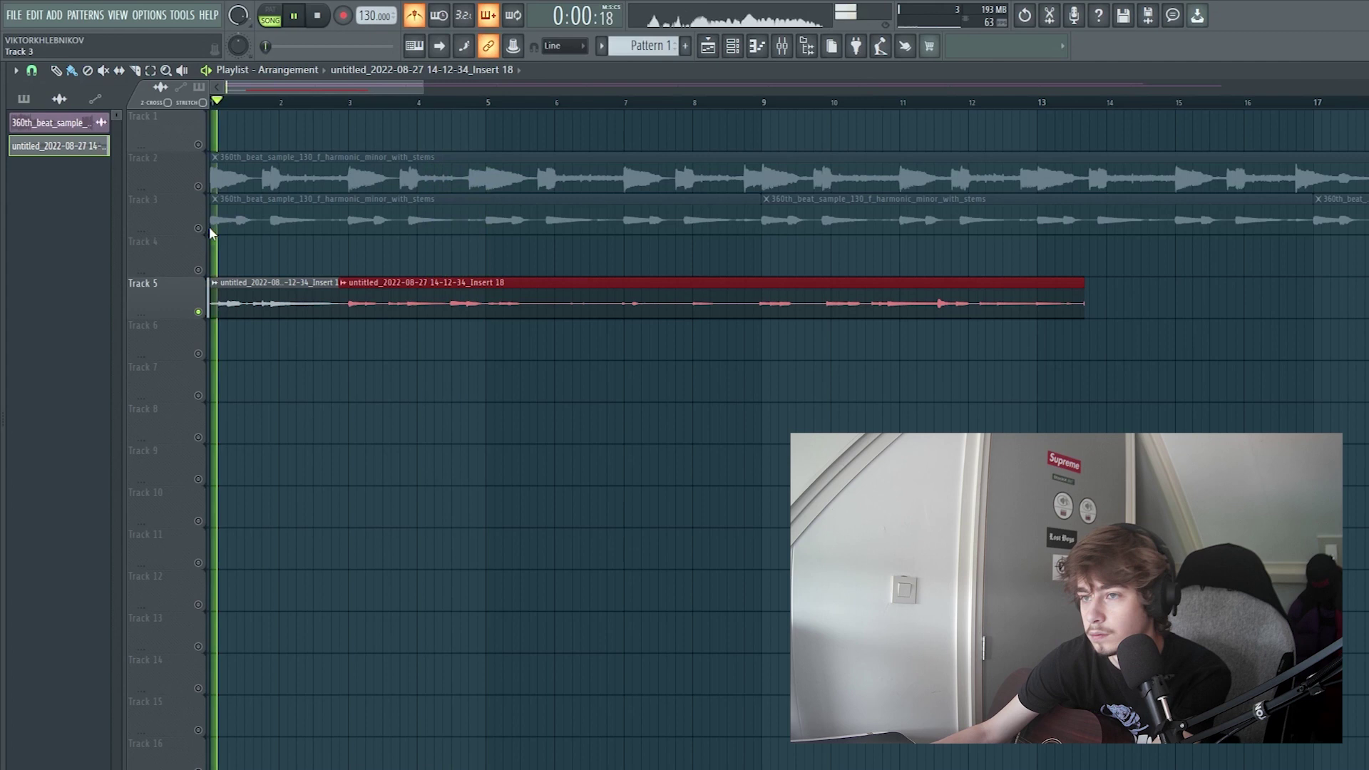
- Listen to the trimmed recording on Track 5 together with the sample loop on Track 3
left_click(198, 228)
left_click(397, 243)
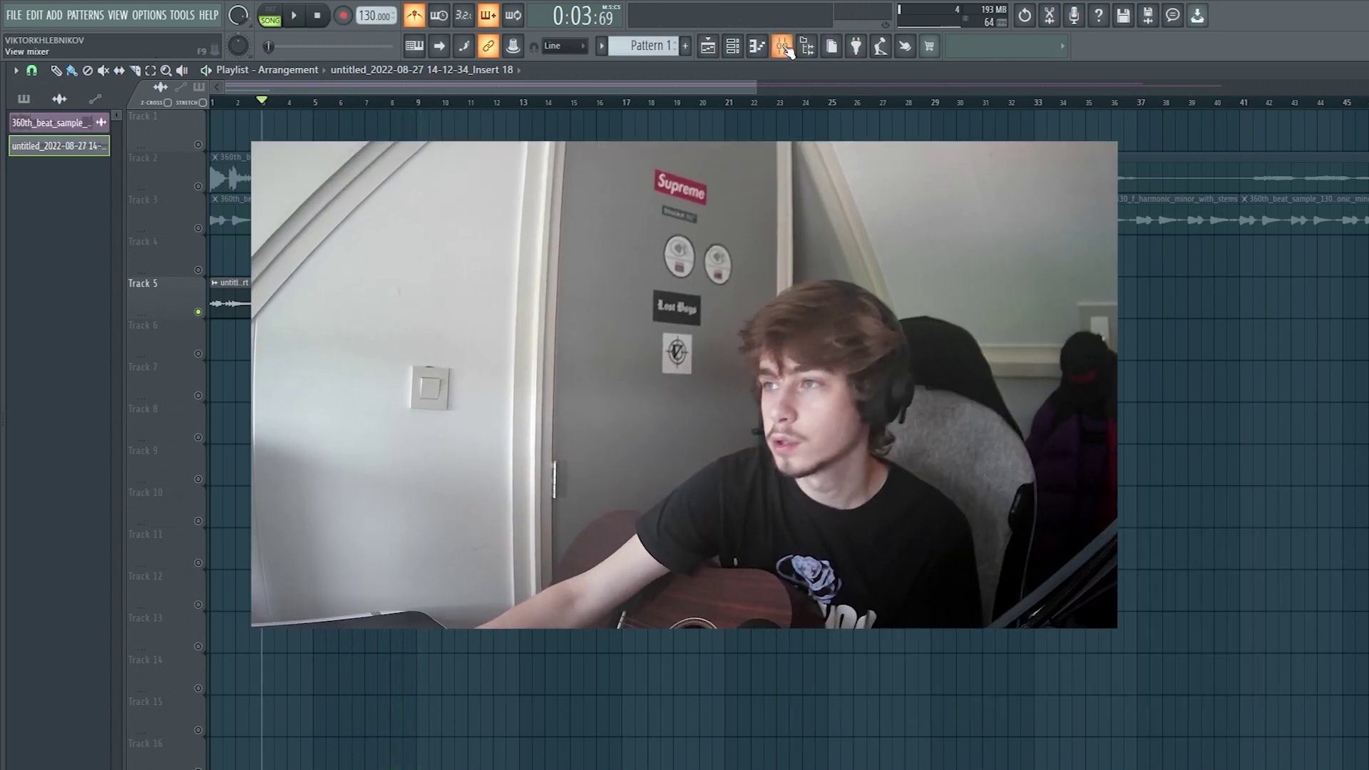
left_click(295, 15)
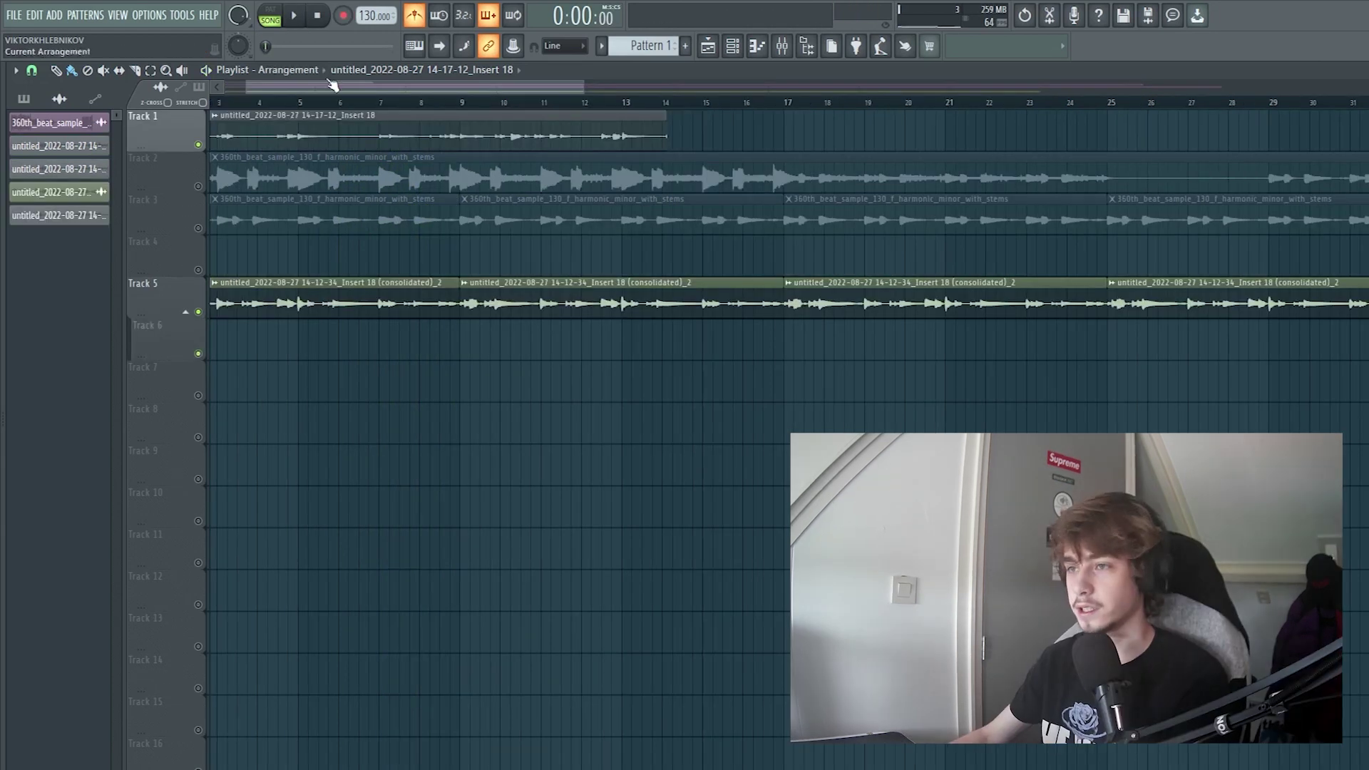
- Move the second recording from Track 1 to the start of Track 6 and play it along with Track 5
left_click_drag(334, 87, 311, 87)
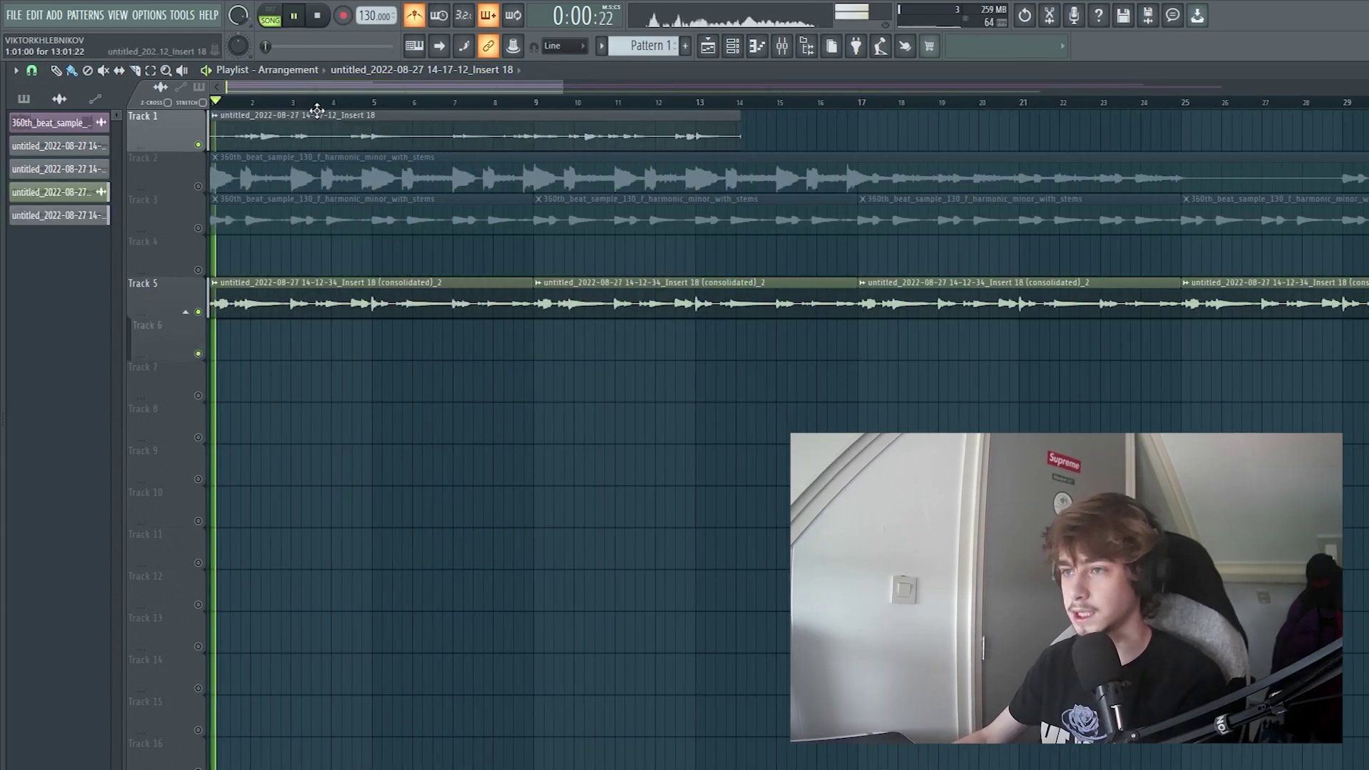
right_click(328, 128)
key("space")
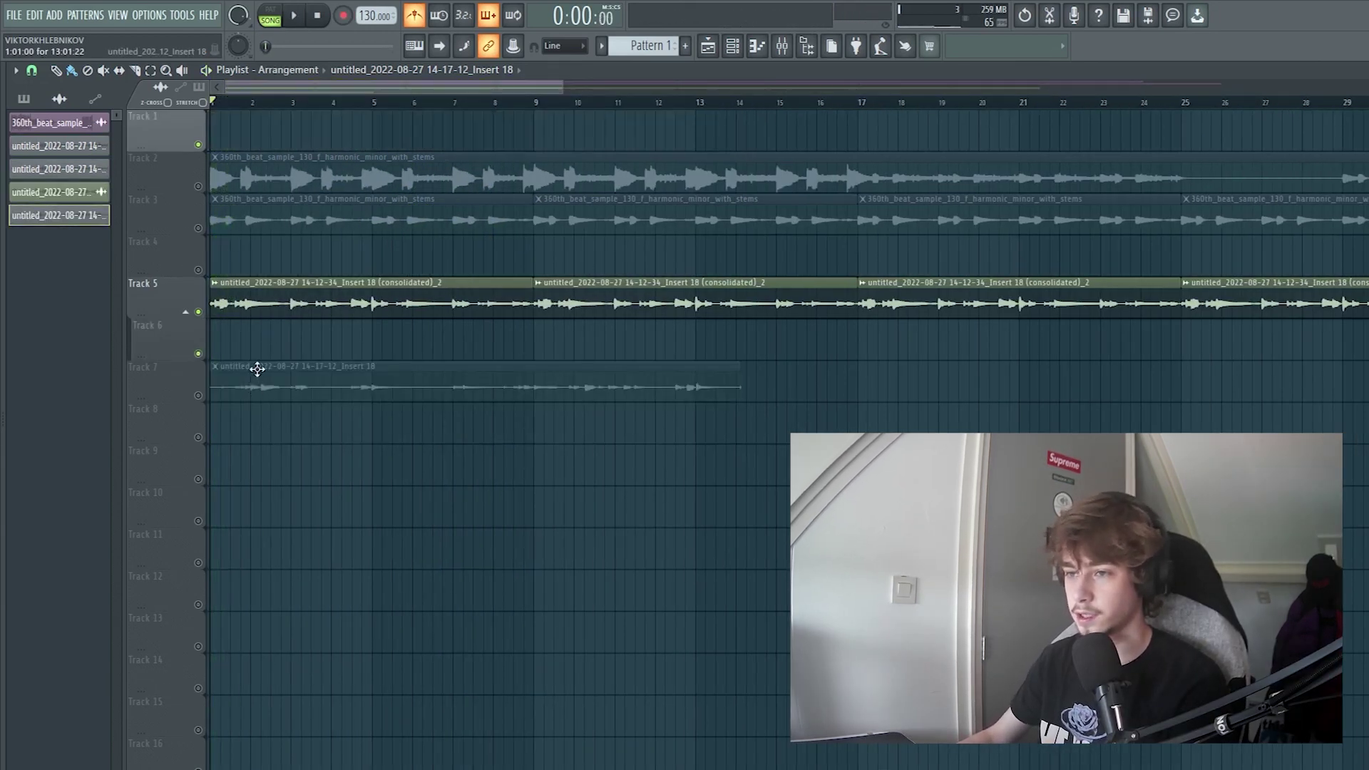
left_click_drag(251, 392, 252, 350)
key("space")
scroll(279, 344, "up", 5)
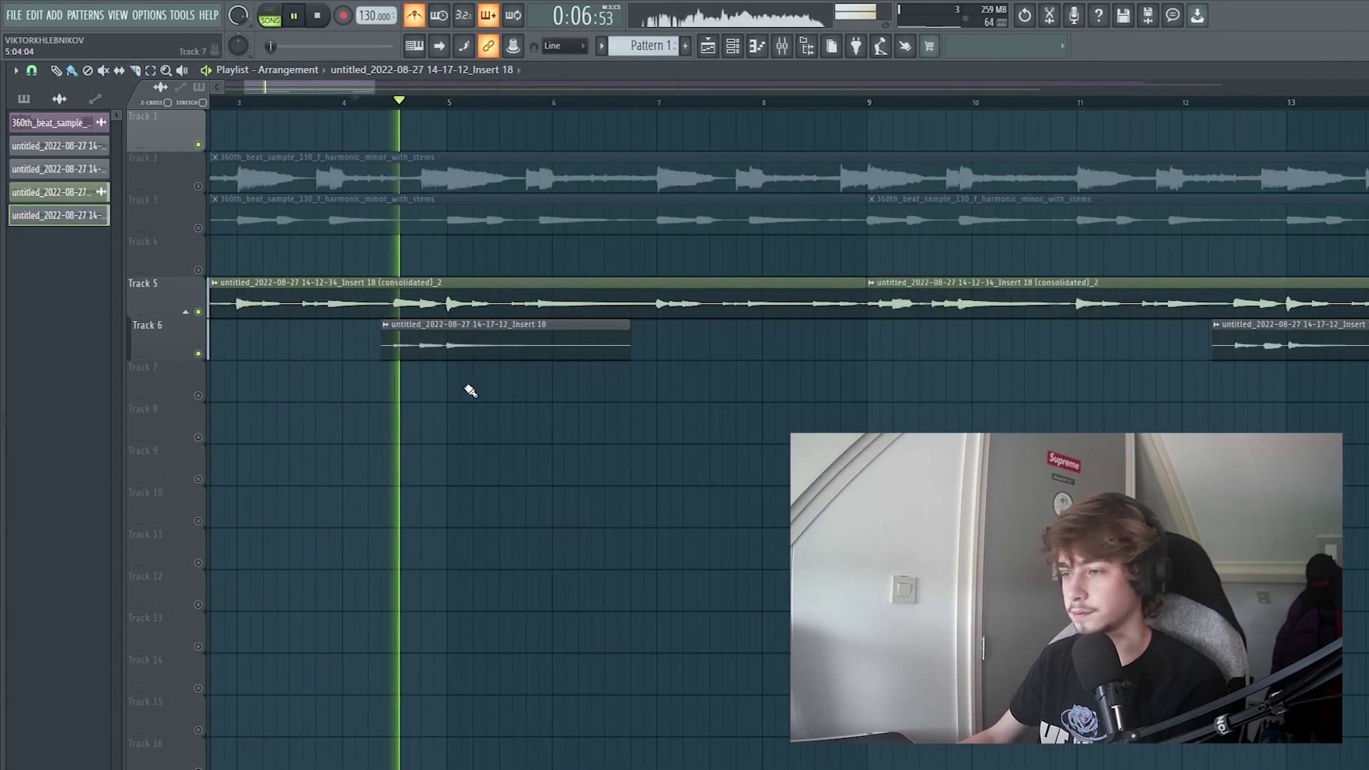
- Raise the level of the Track 6 recording in its audio clip settings and restart playback
key("ctrl+z")
key("space")
double_click(413, 349)
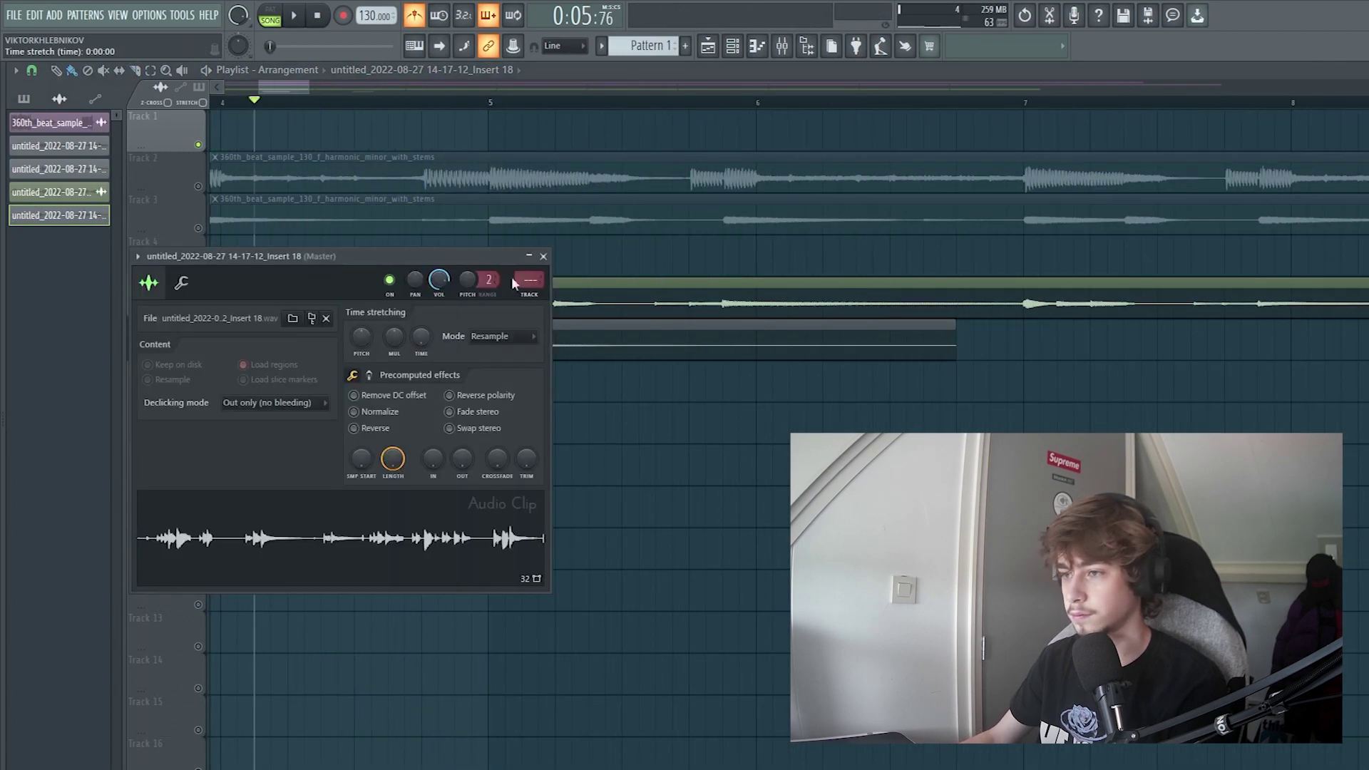
key("space")
key("Escape")
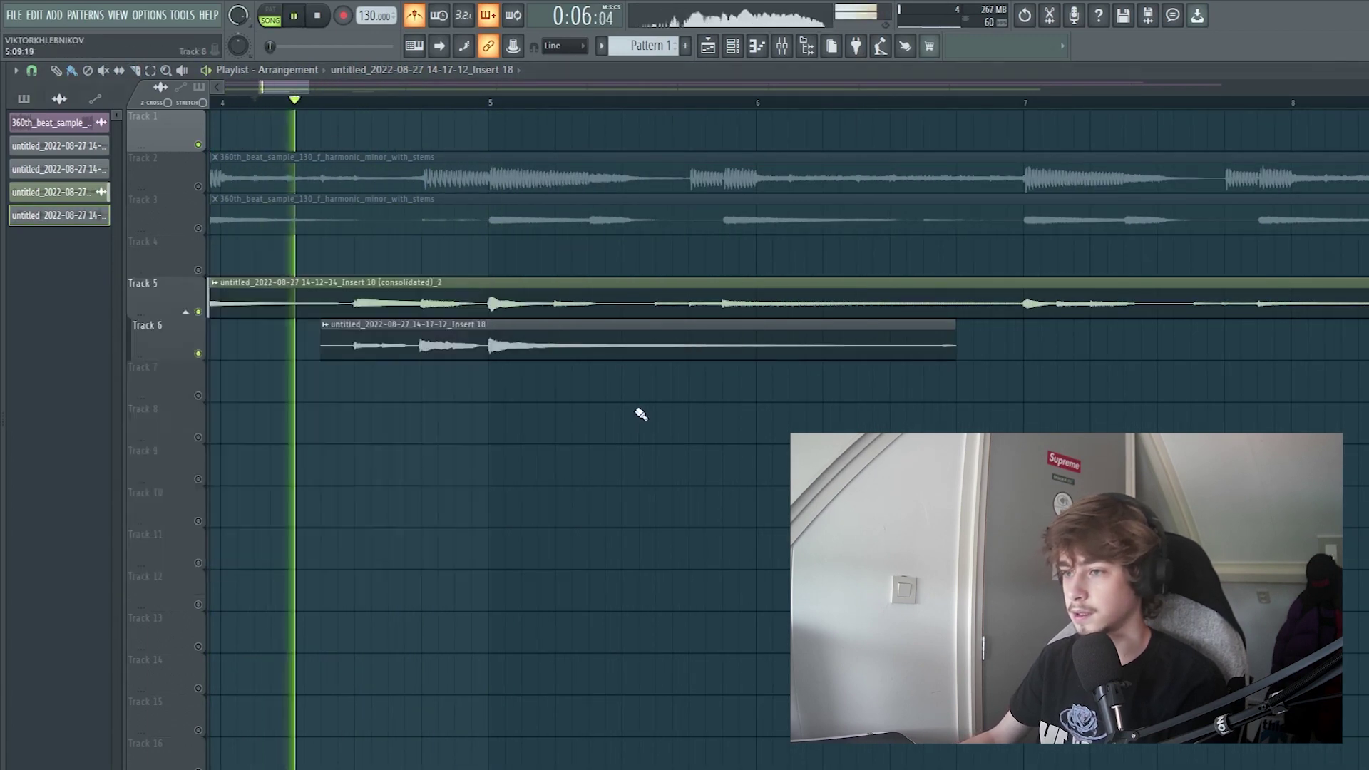
- Check the timing of the second phrase on Track 6 against Track 5 by playing from about bar 12
scroll(507, 357, "down", 6)
scroll(780, 356, "up", 4)
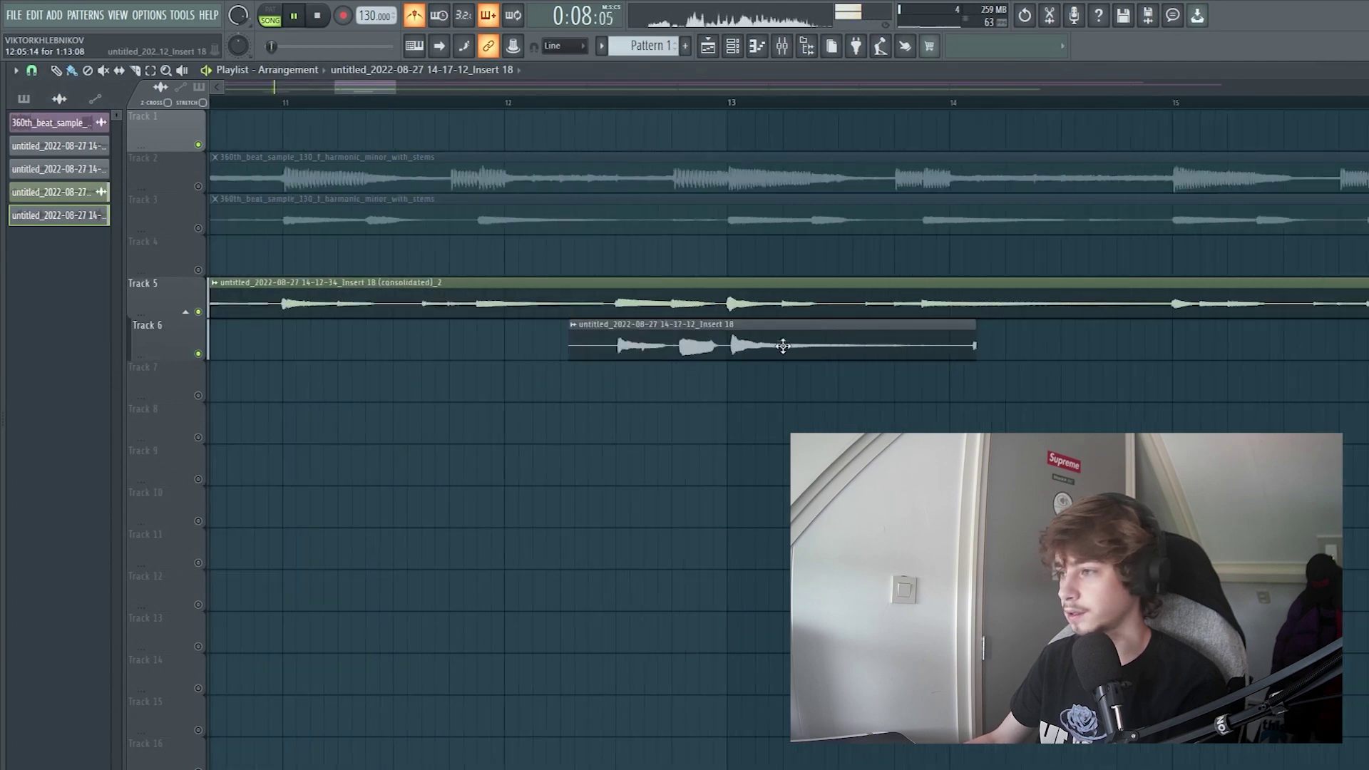
left_click(541, 98)
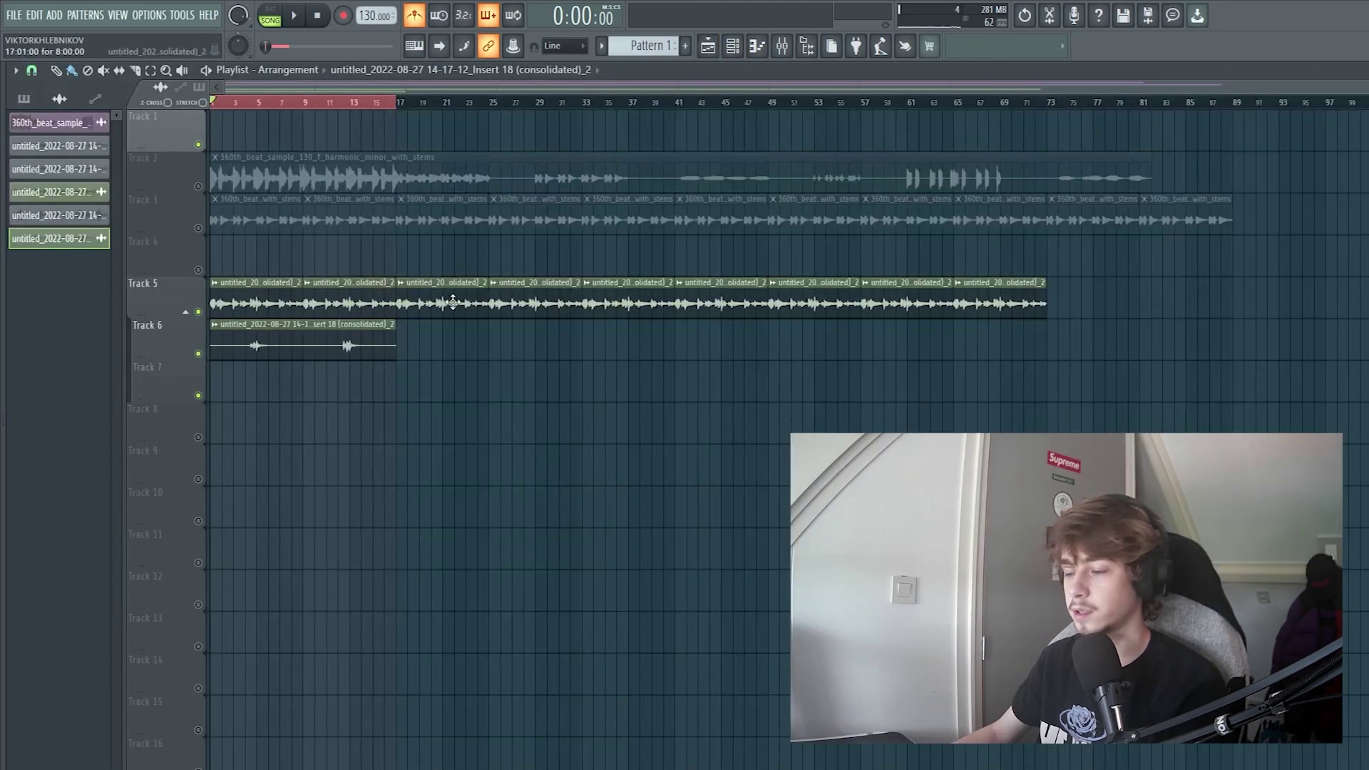
- Delete the Track 5 clips after bar 17 and place the two consolidated recordings on Tracks 3 and 4, replacing the sample loop
mouse_move(453, 303)
left_mouse_down()
mouse_move(722, 316)
mouse_move(792, 303)
left_mouse_up()
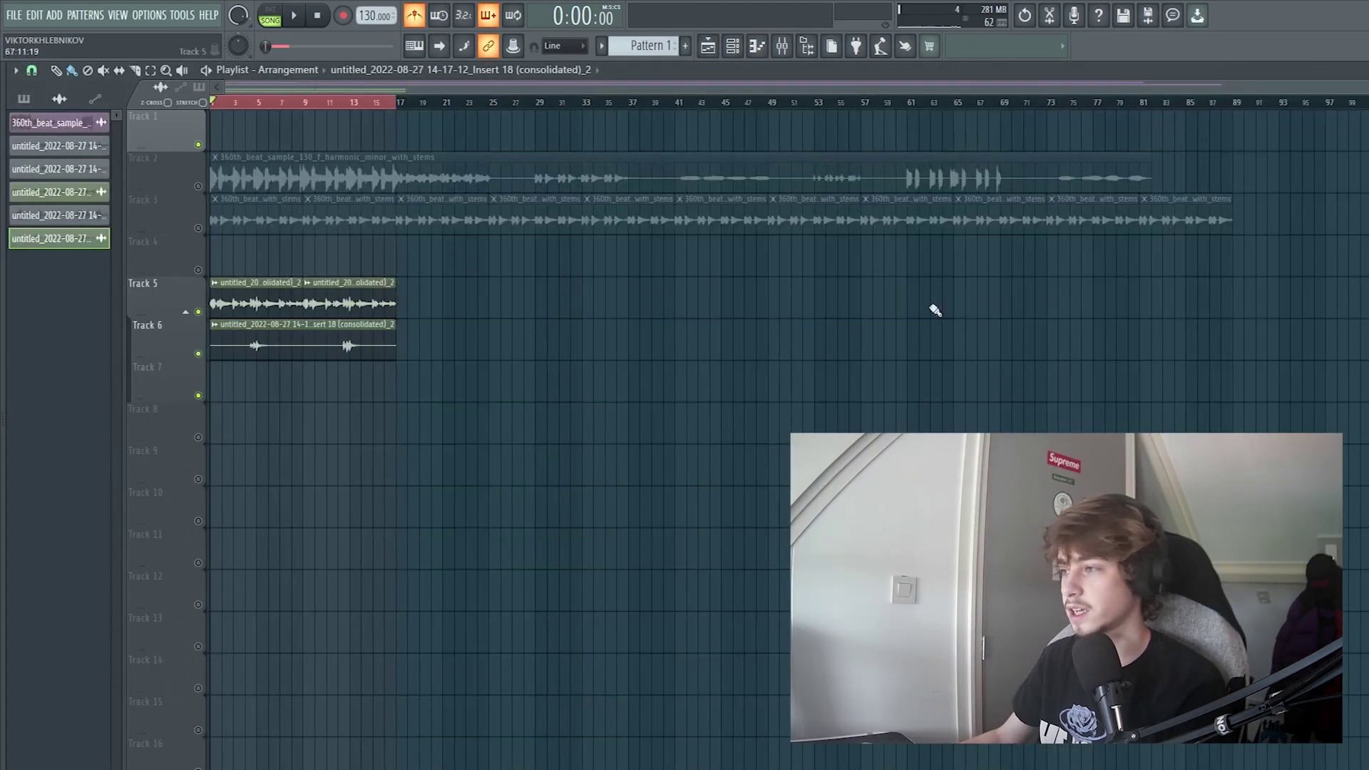
left_click_drag(351, 234, 871, 266)
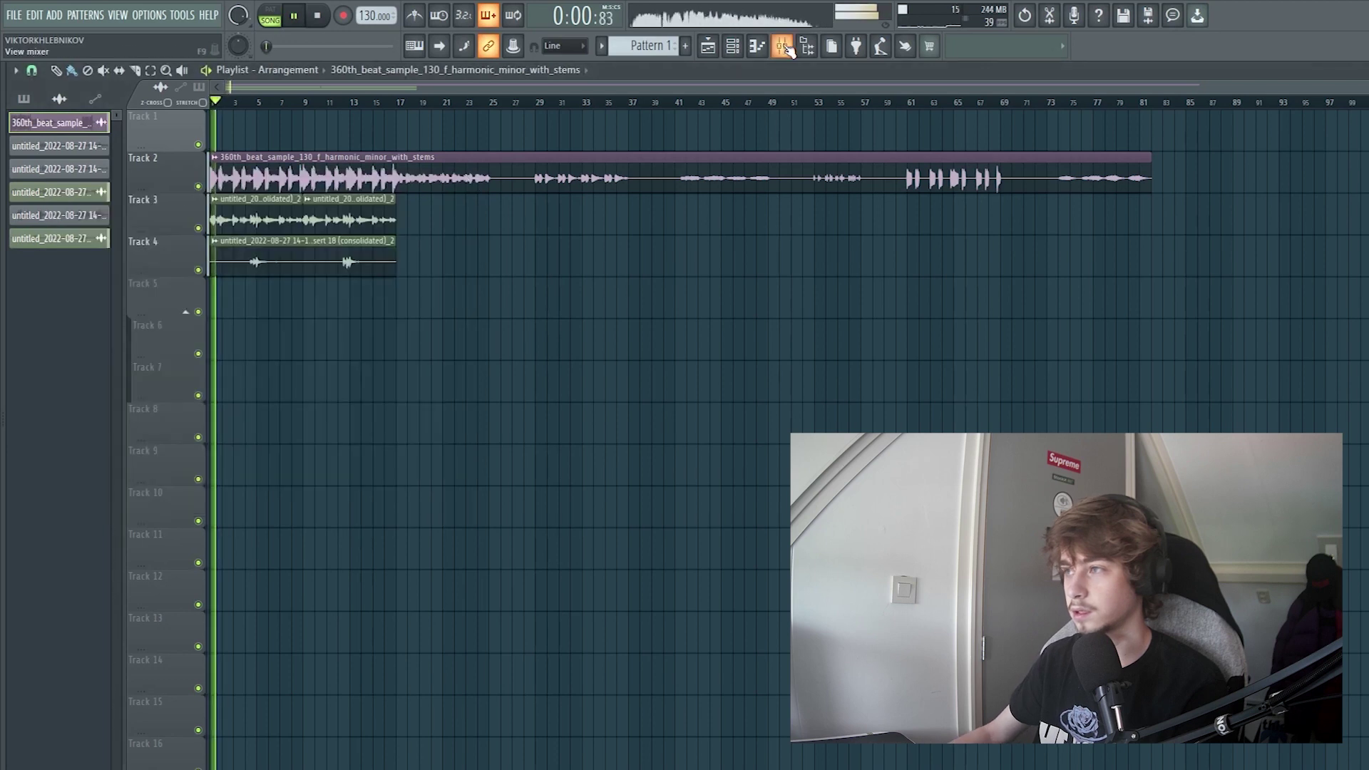
- Route the consolidated recordings on Tracks 3 and 4 to mixer Insert 2
left_click(785, 47)
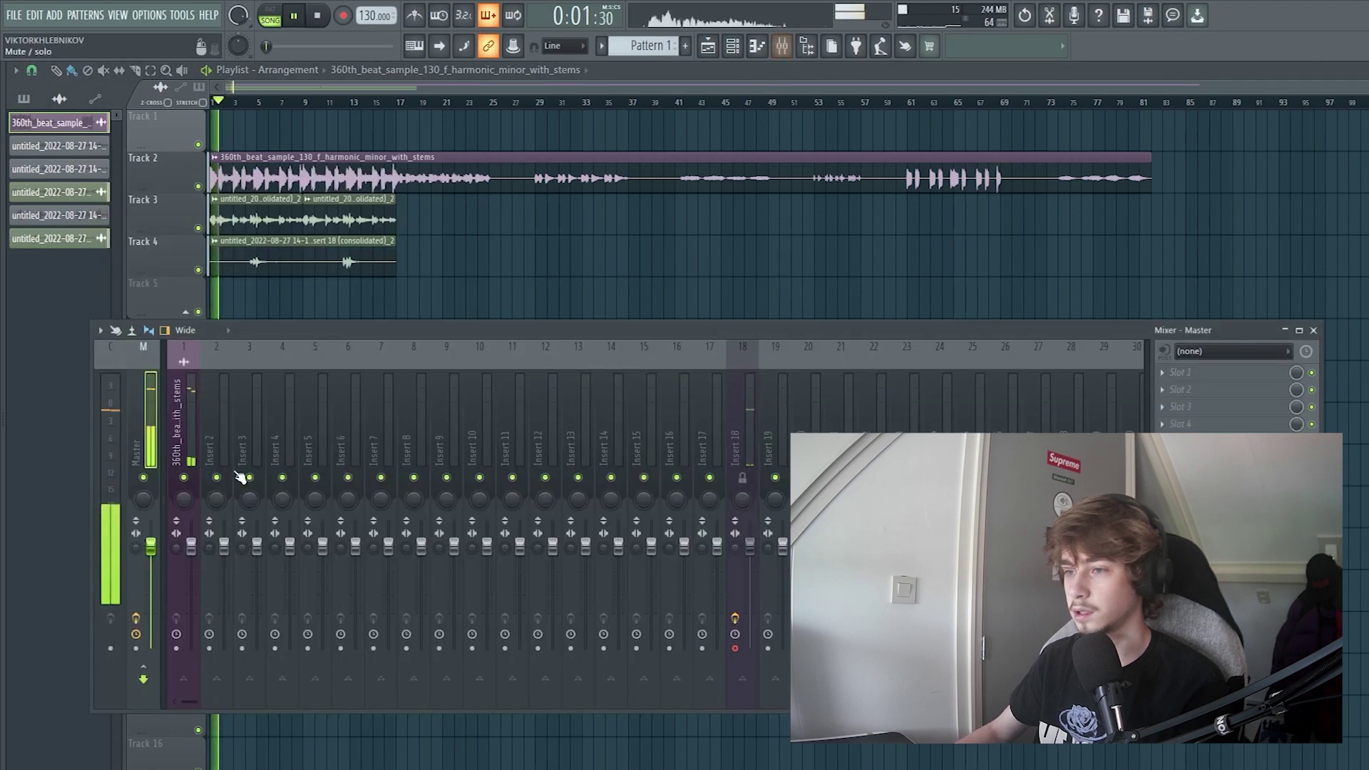
double_click(344, 236)
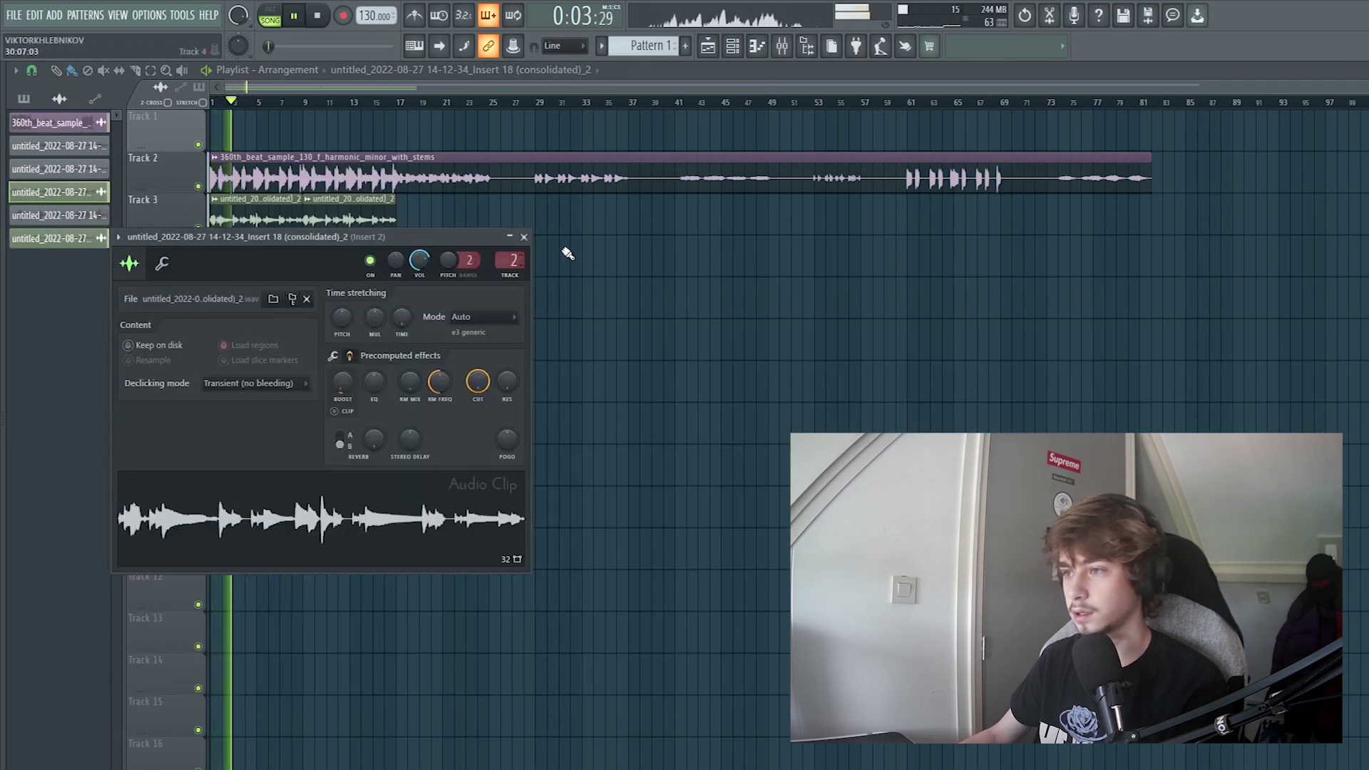
right_click(602, 275)
double_click(390, 261)
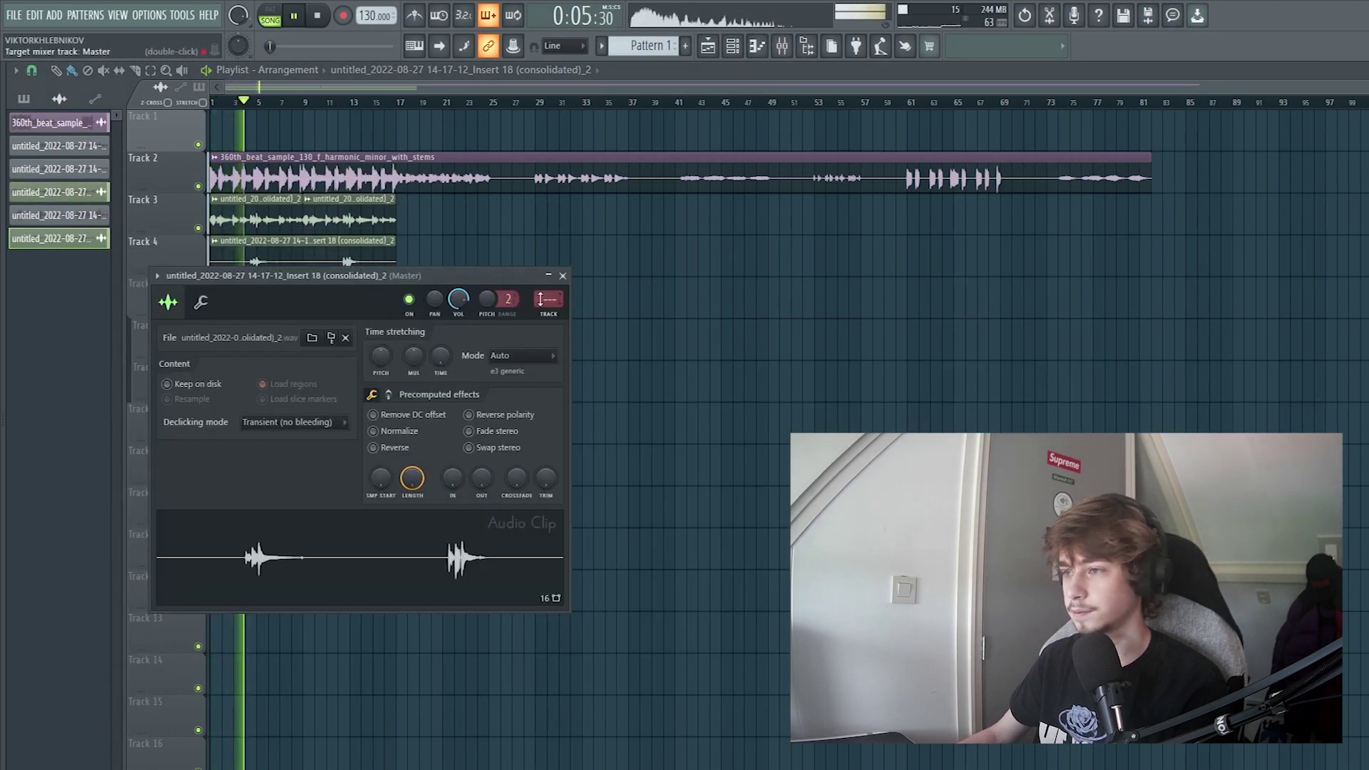
left_click(784, 48)
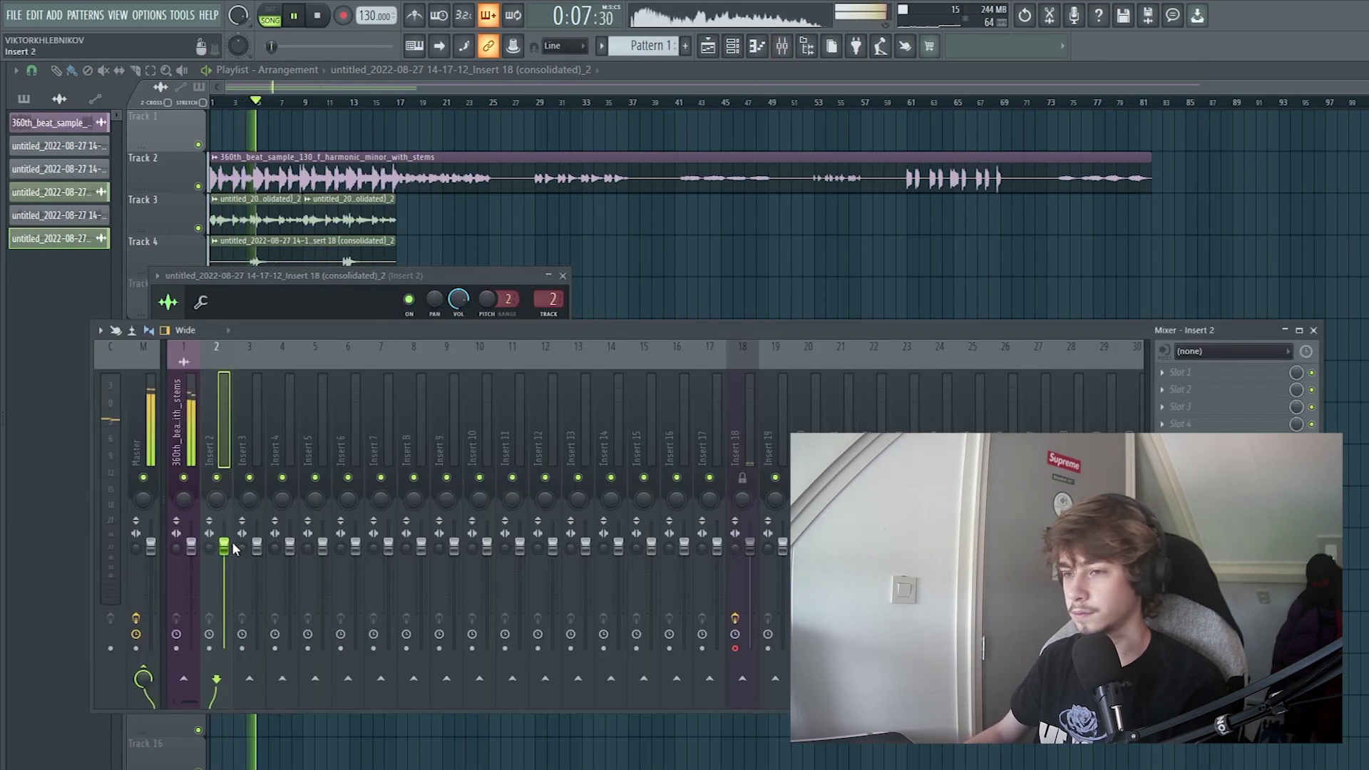
- Add Pro-Q 3 to slot 2 of Insert 2 with an 18 dB/oct low cut at about 218 Hz
left_click(1162, 390)
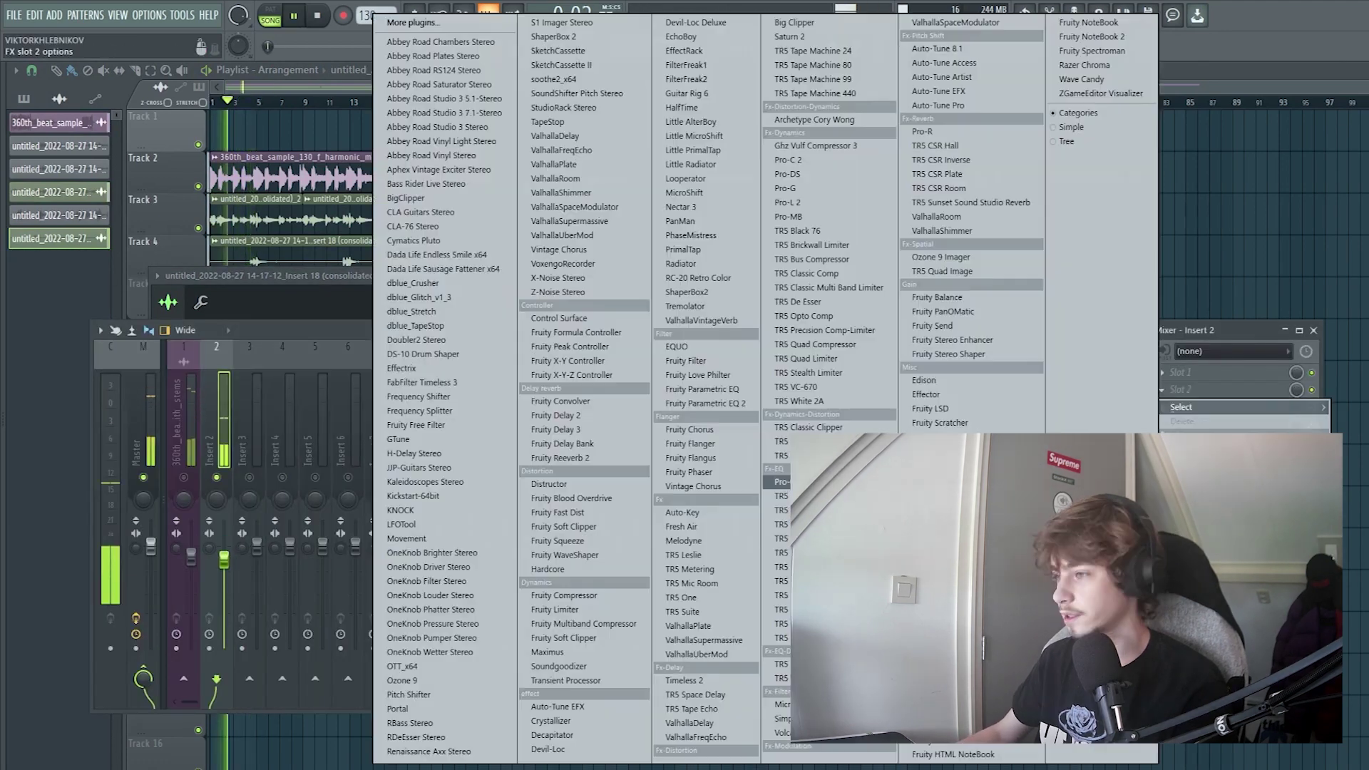
left_click(427, 318)
double_click(183, 435)
left_click_drag(183, 437, 402, 464)
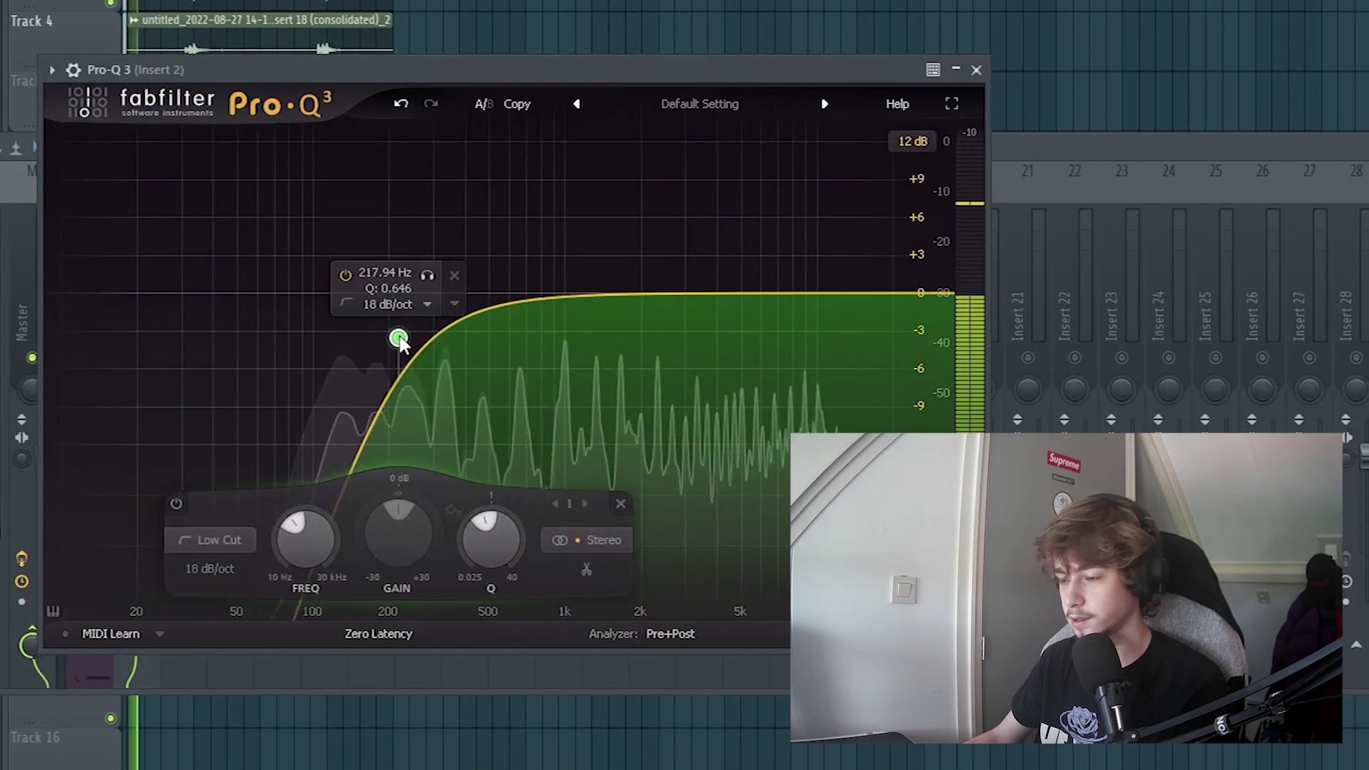
left_click(977, 70)
- Add ValhallaRoom to slot 3 of Insert 2 and lower the reverb's high cut
left_click(1162, 407)
mouse_move(1181, 424)
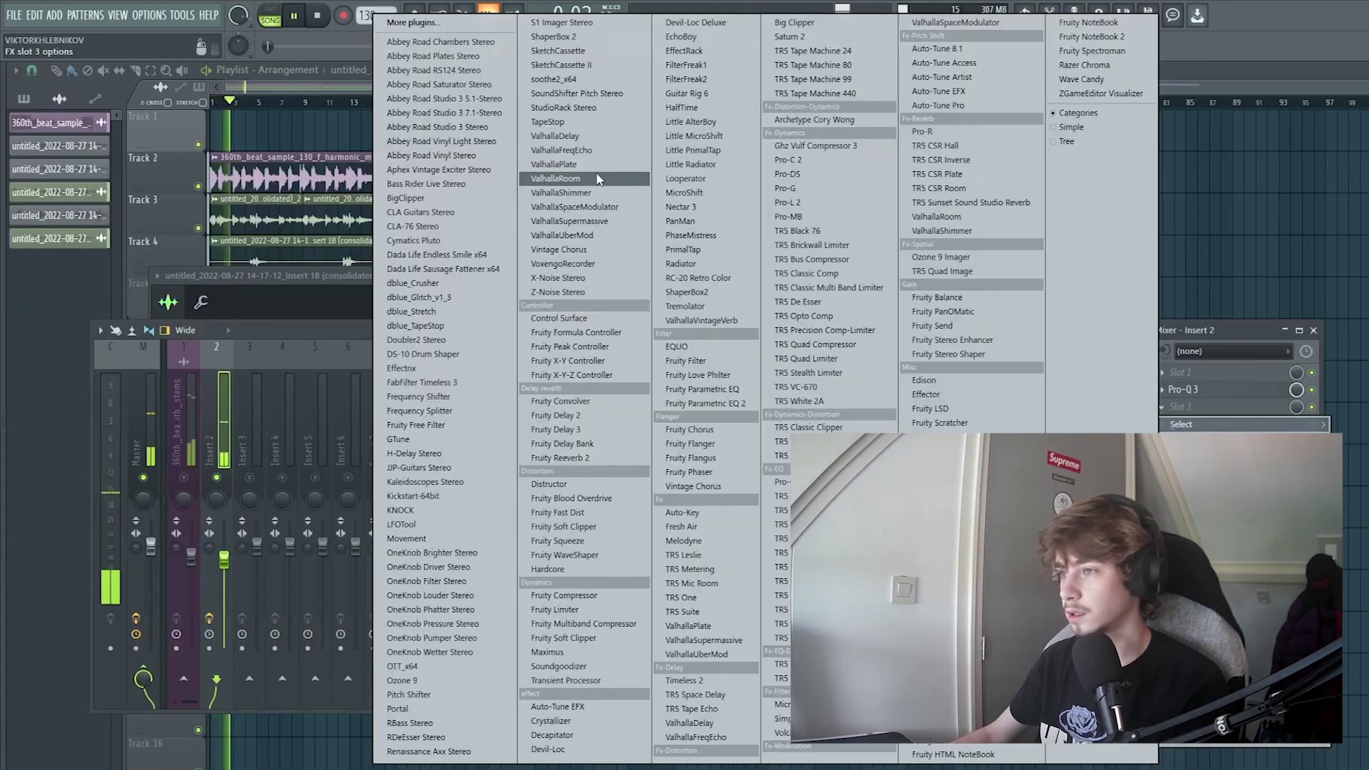
left_click(597, 179)
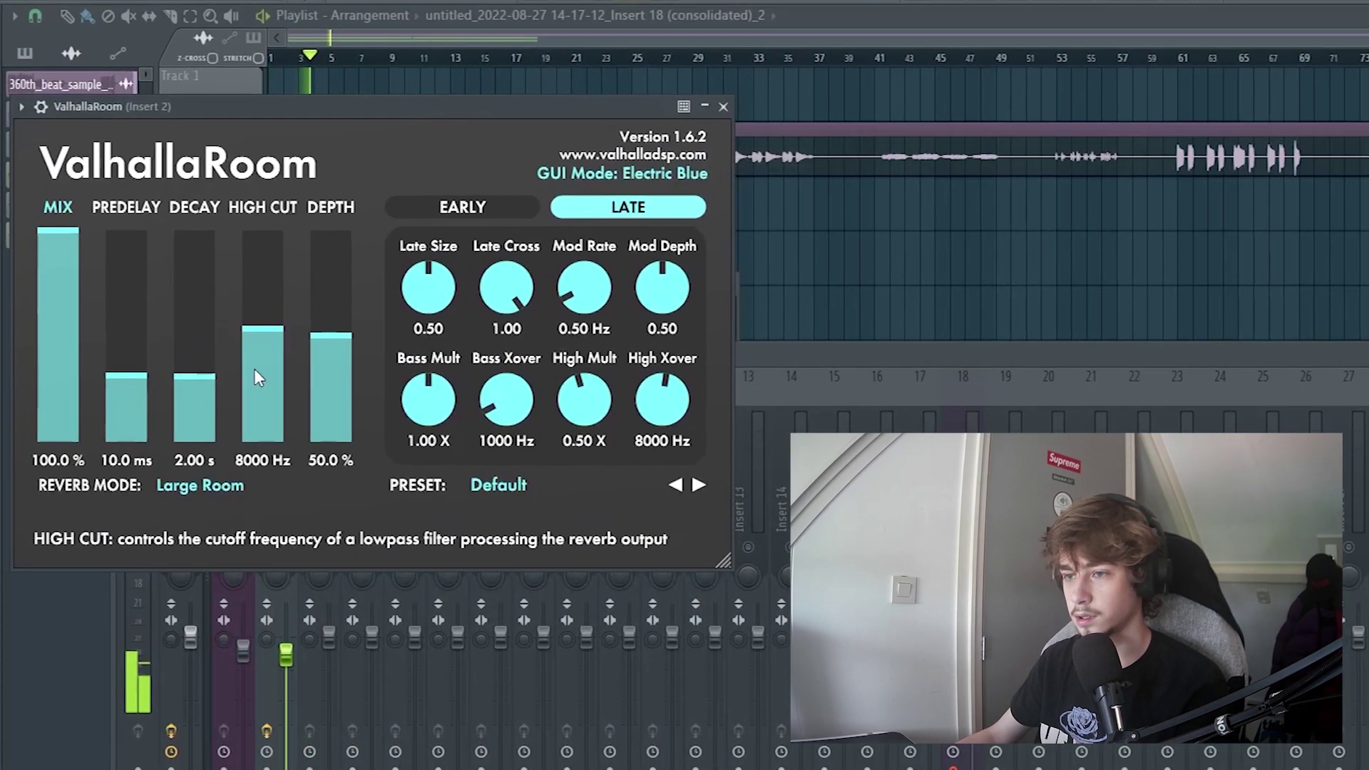
left_click_drag(258, 385, 263, 493)
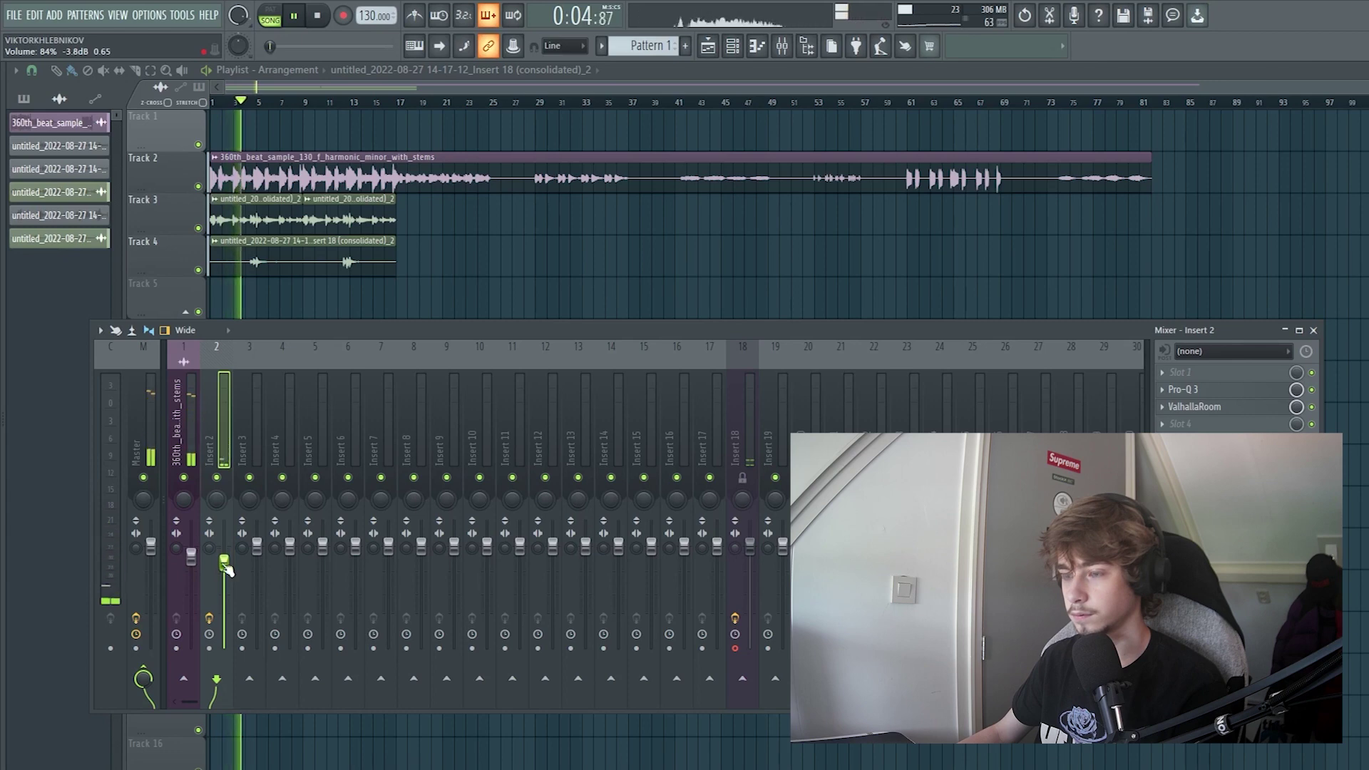
key("F9")
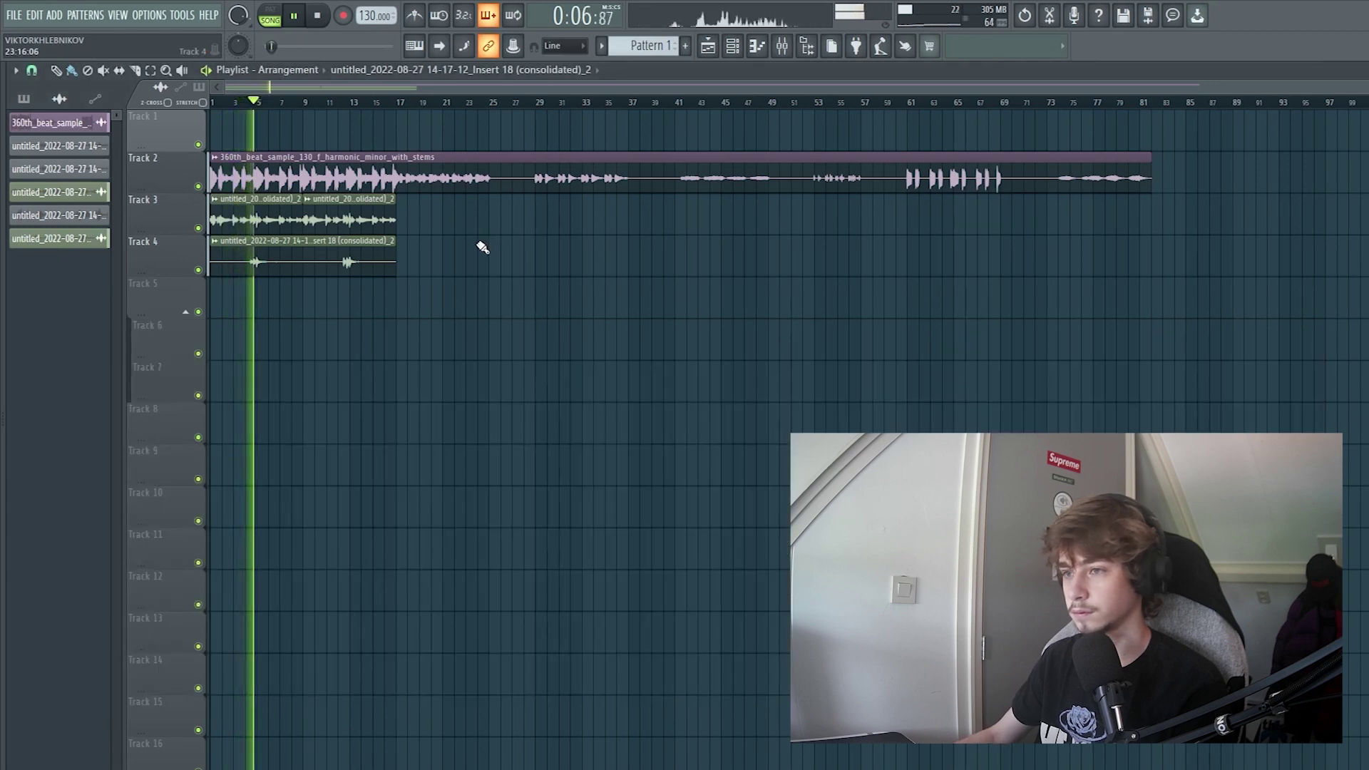
- Duplicate the recording clips on Tracks 3 and 4 so the copies start at bar 17
scroll(306, 257, "up", 5)
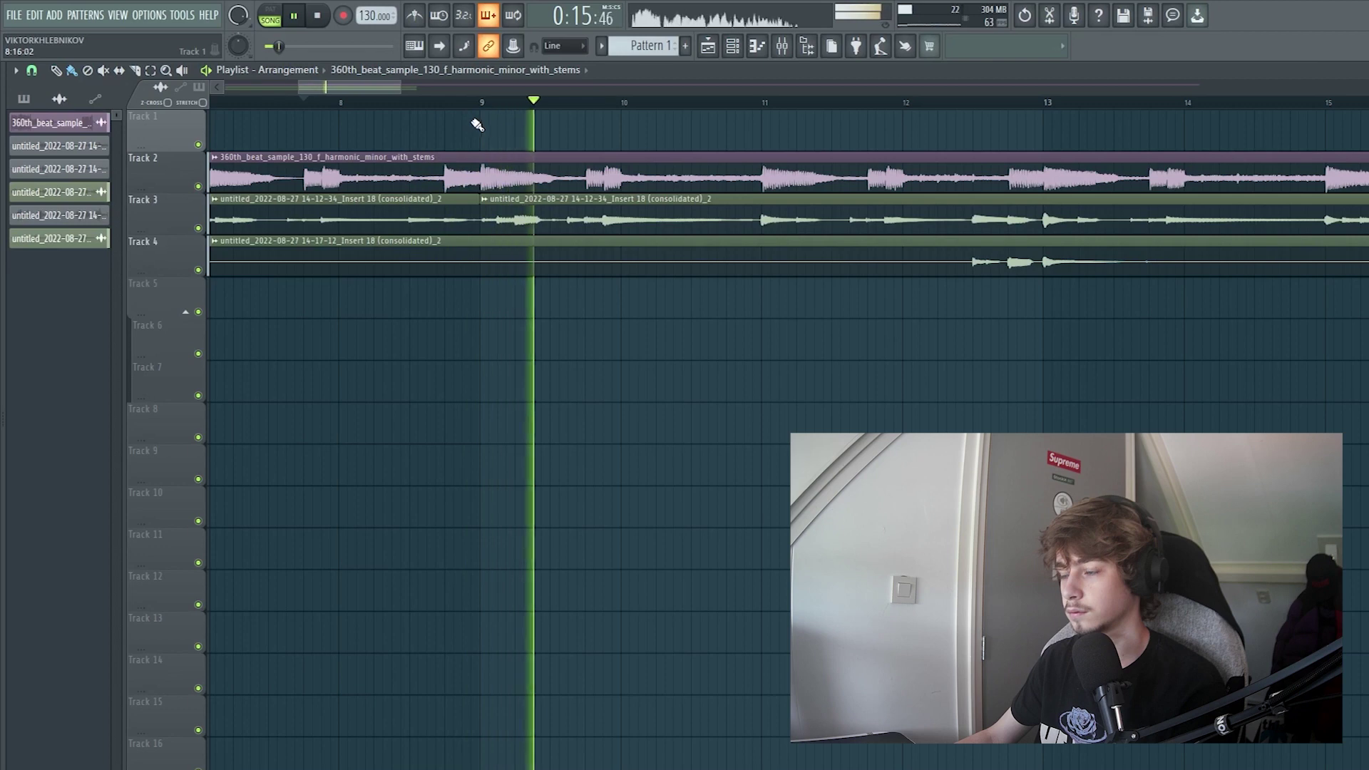
scroll(488, 125, "down", 4)
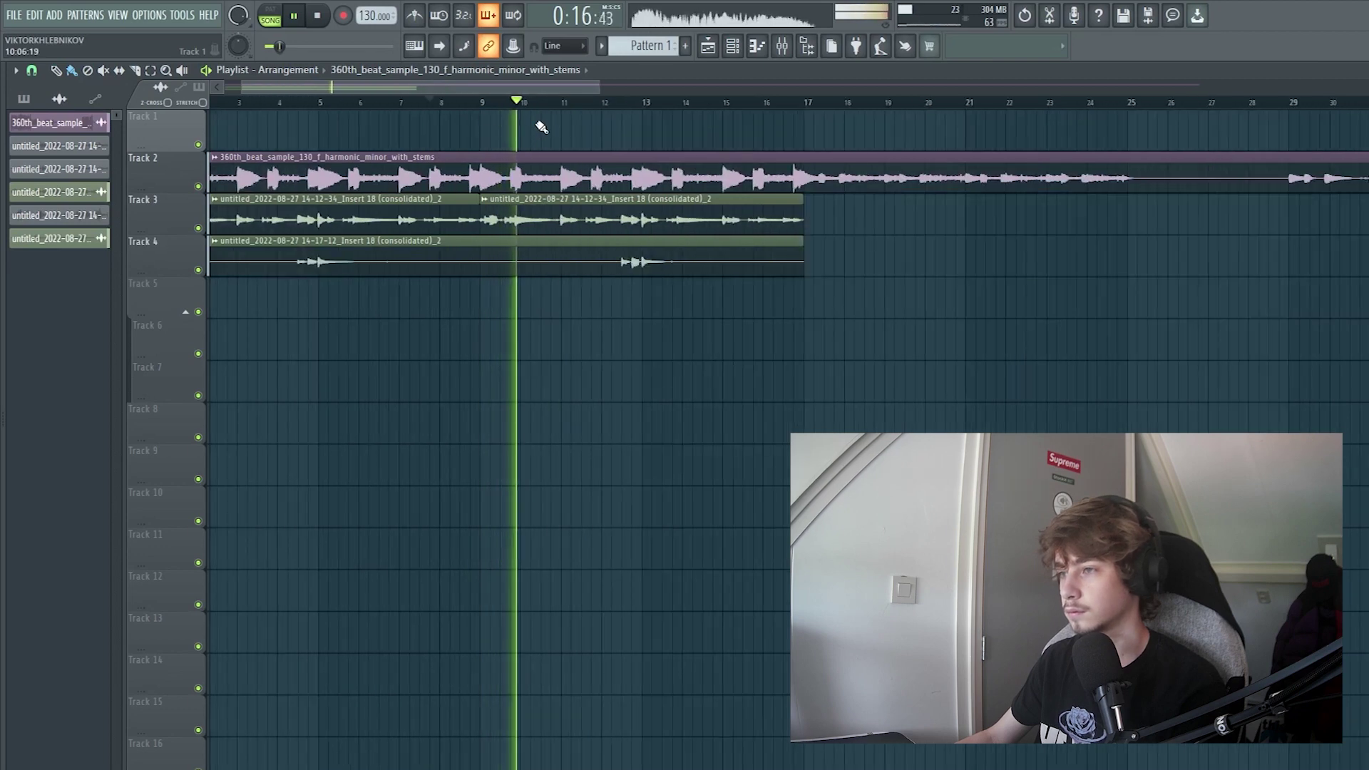
scroll(541, 127, "down", 4)
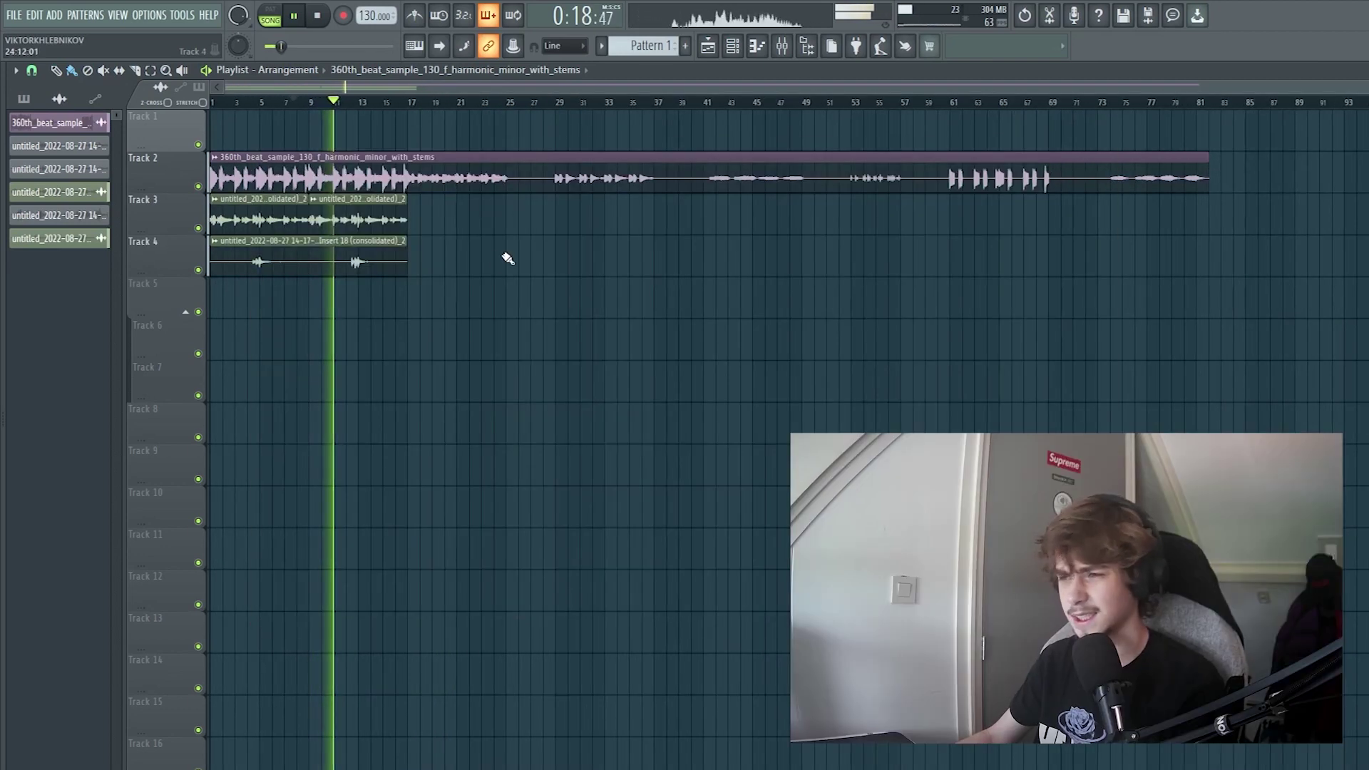
left_click_drag(508, 258, 270, 220)
key("ctrl+b")
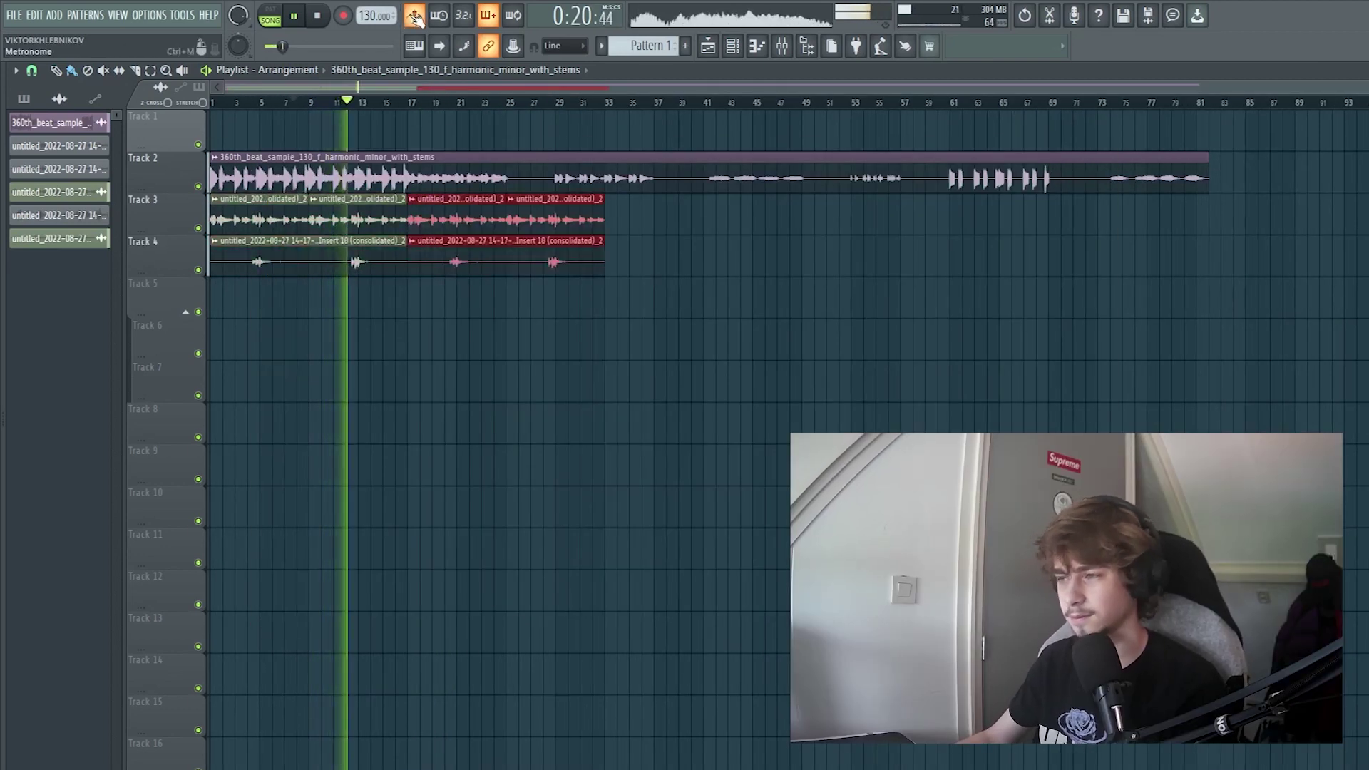
- Route the sample's mixer track and Insert 2 to Insert 3 only
scroll(420, 122, "up", 6)
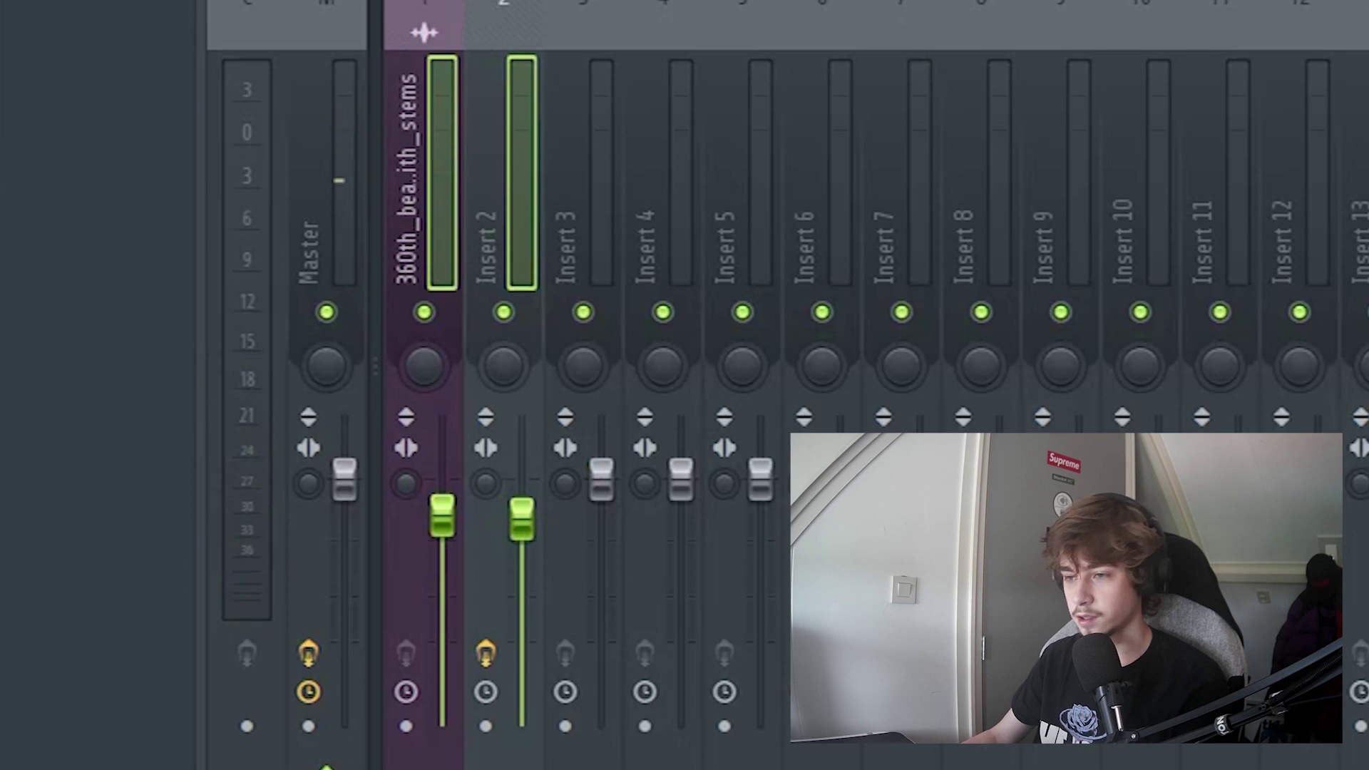
right_click(520, 686)
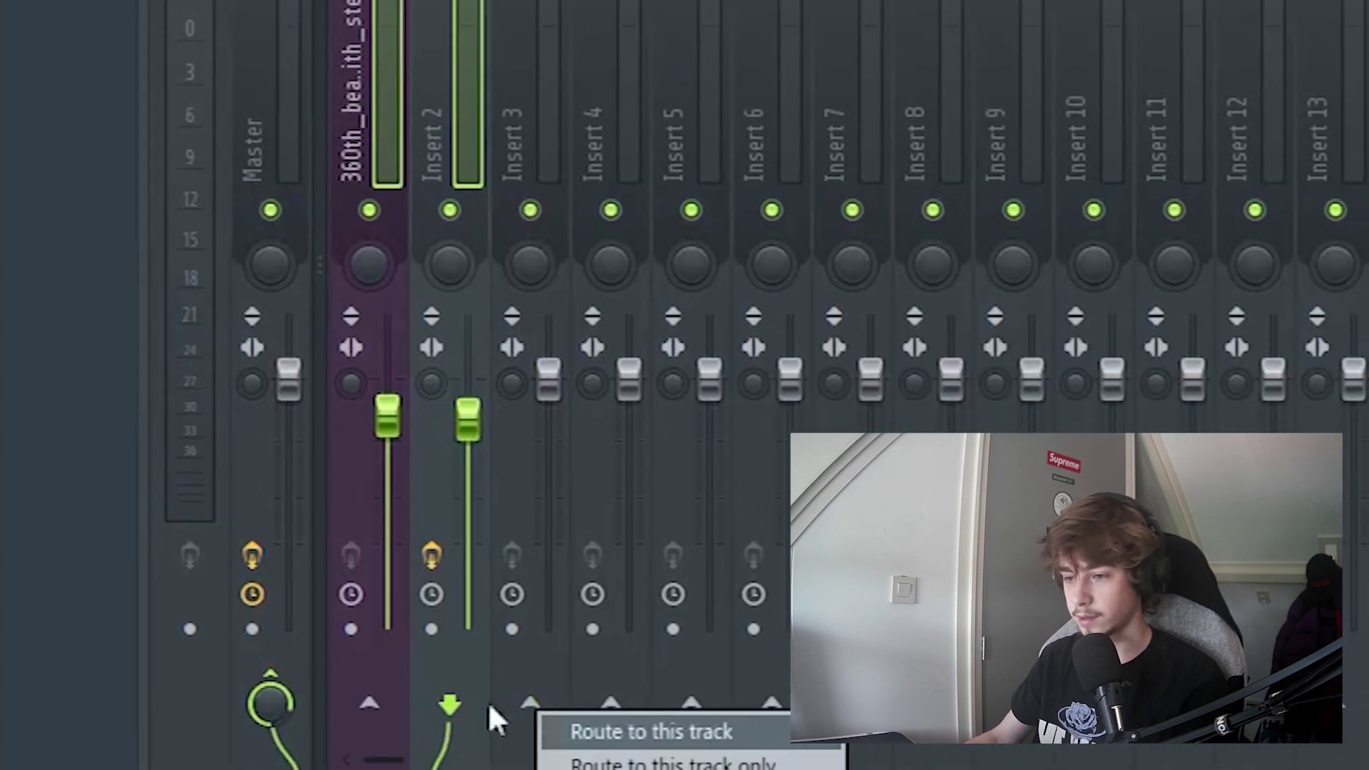
left_click(582, 270)
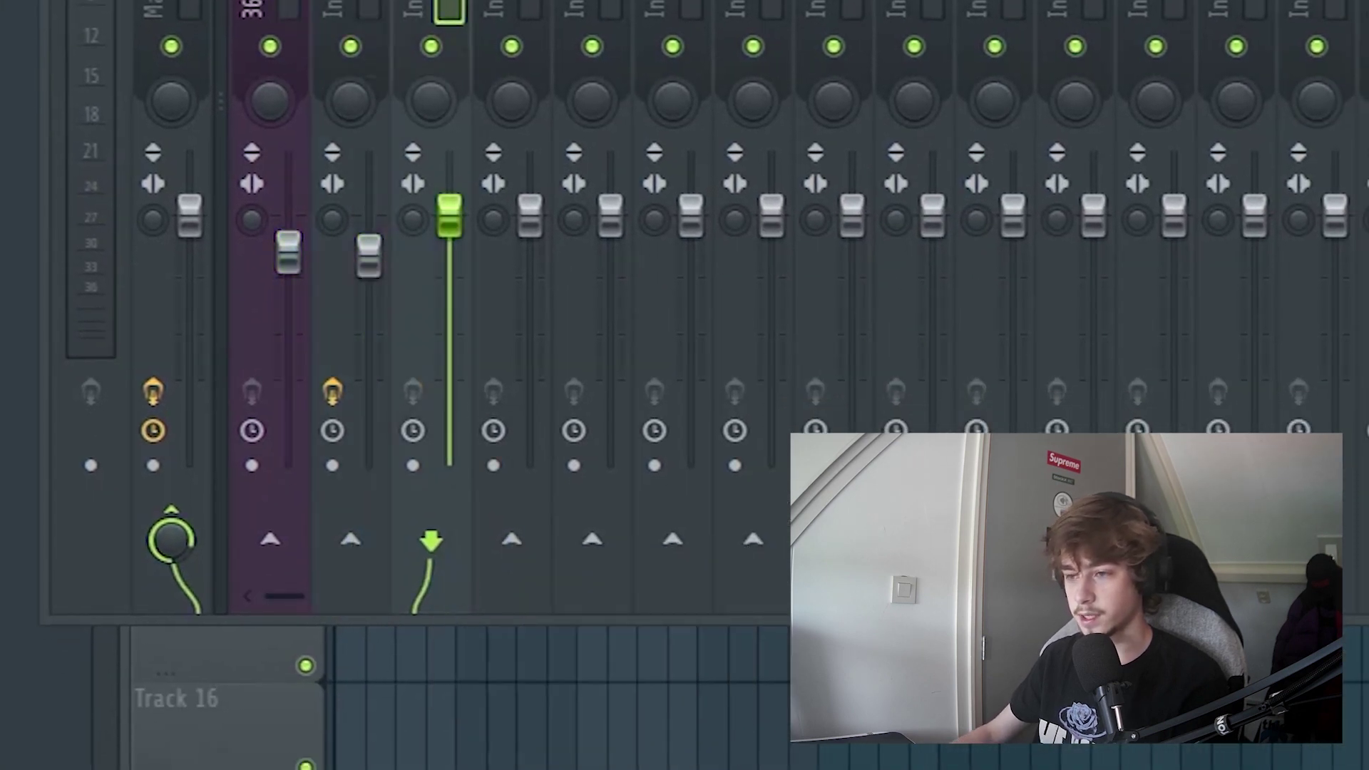
right_click(449, 549)
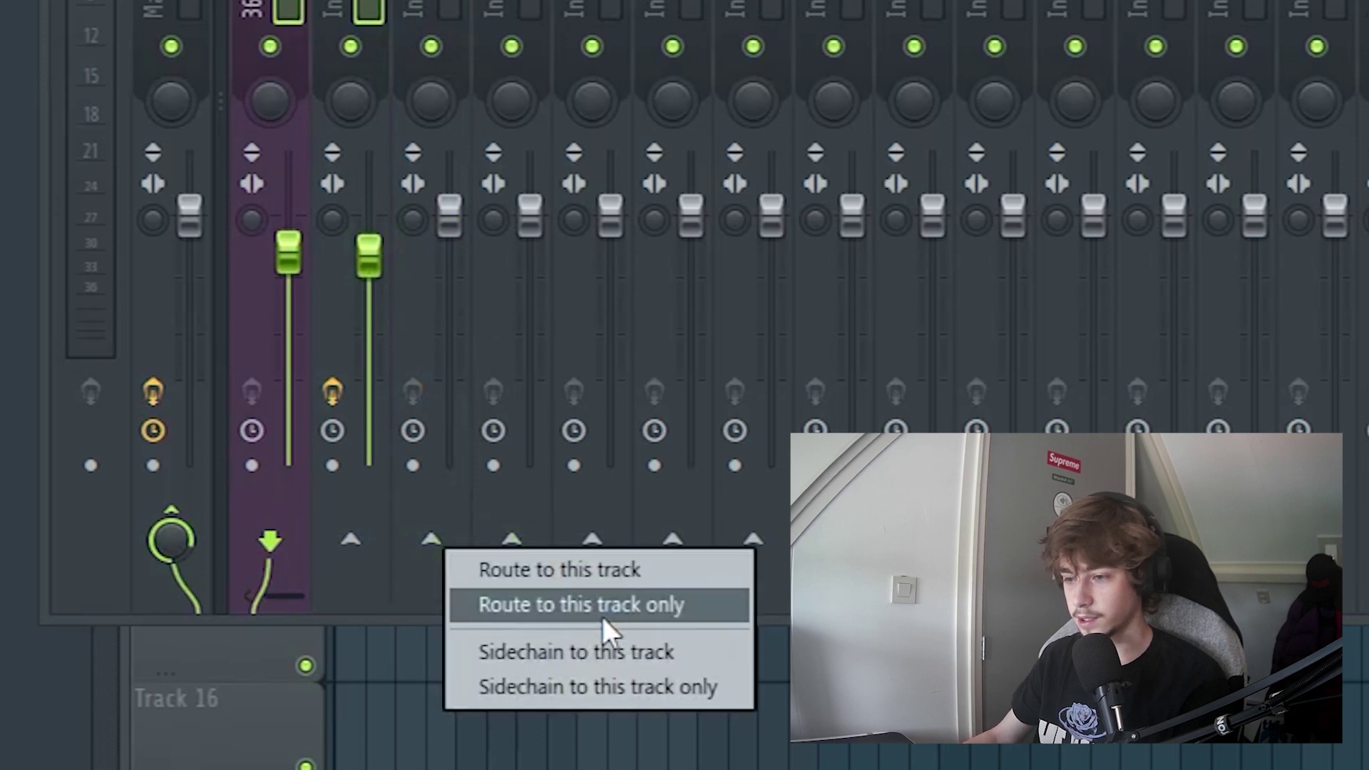
left_click(602, 612)
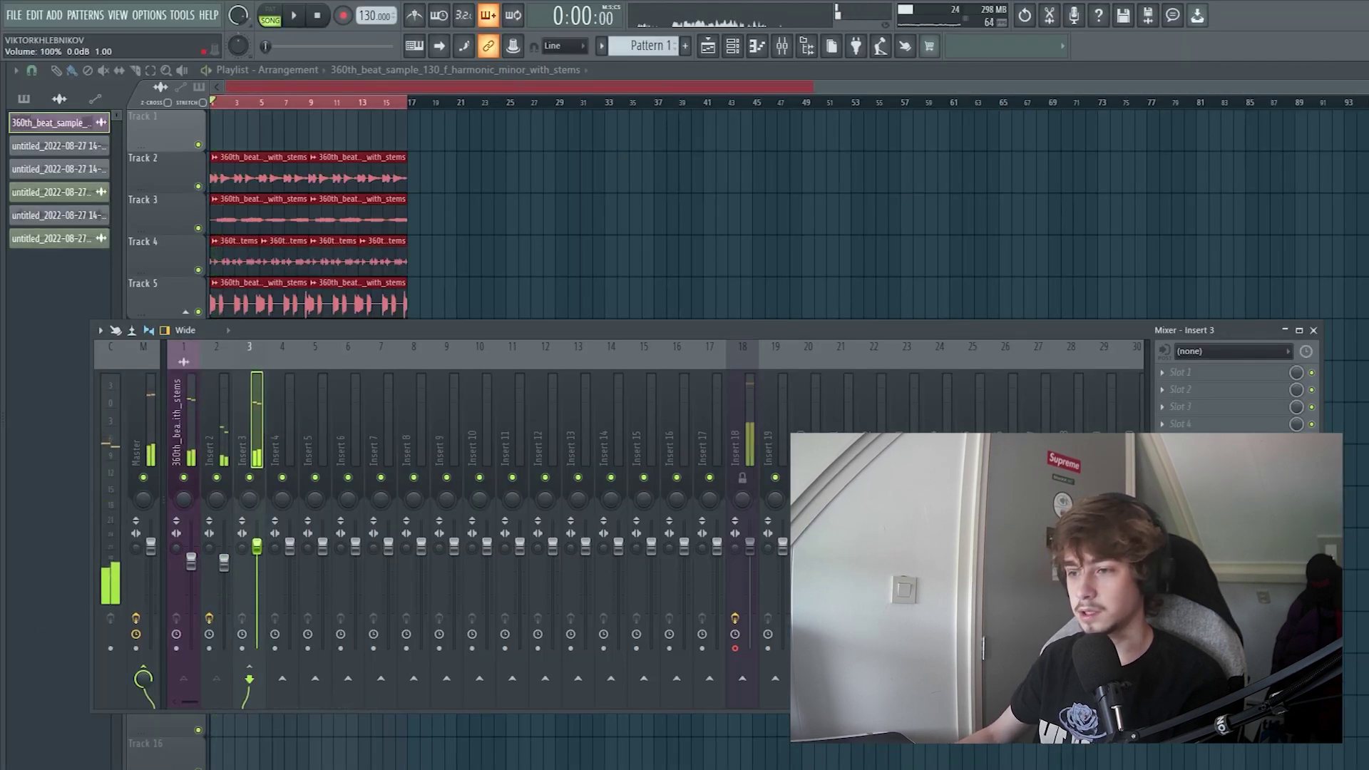
- Load the "!MELODY EQ CUT" mixer track state on Insert 3 and play back the arrangement
right_click(245, 422)
mouse_move(360, 423)
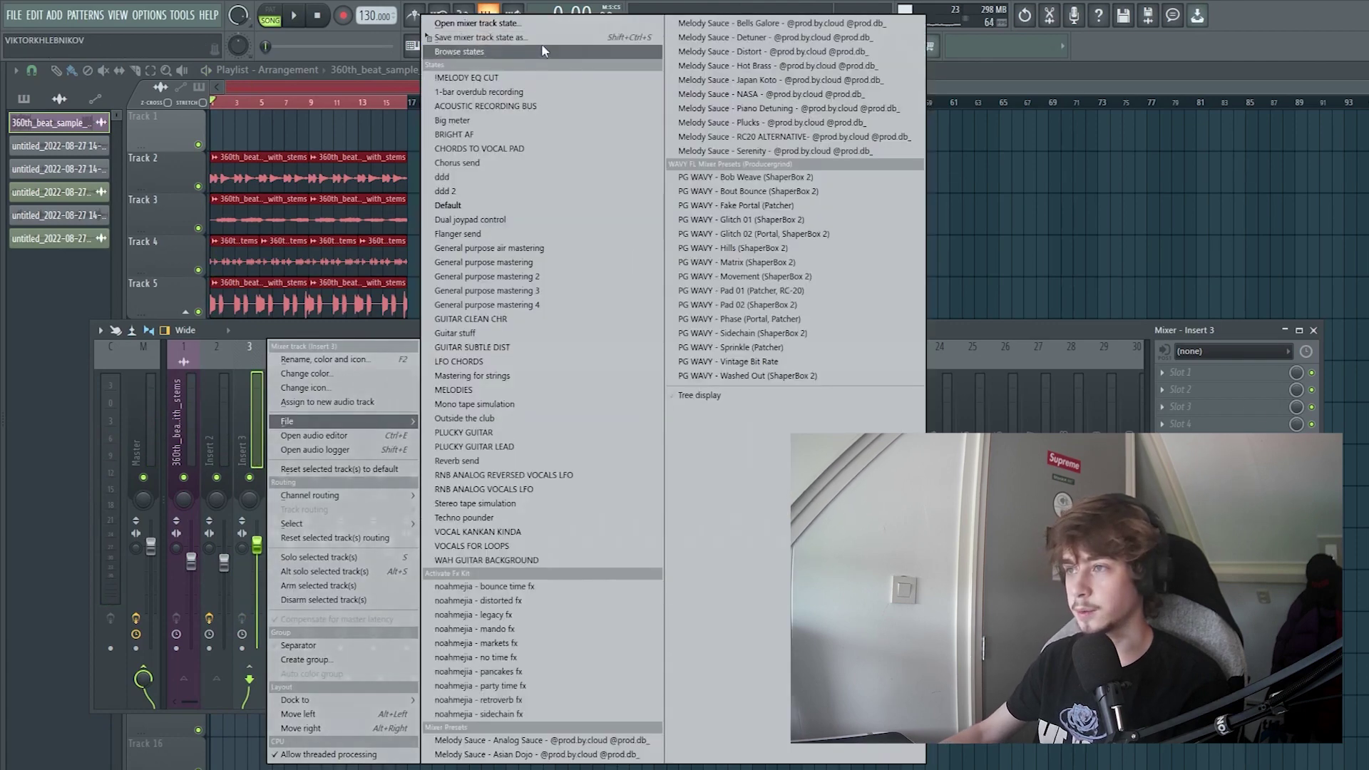
left_click(538, 77)
left_click(1184, 527)
key("space")
key("space")
left_click(803, 278)
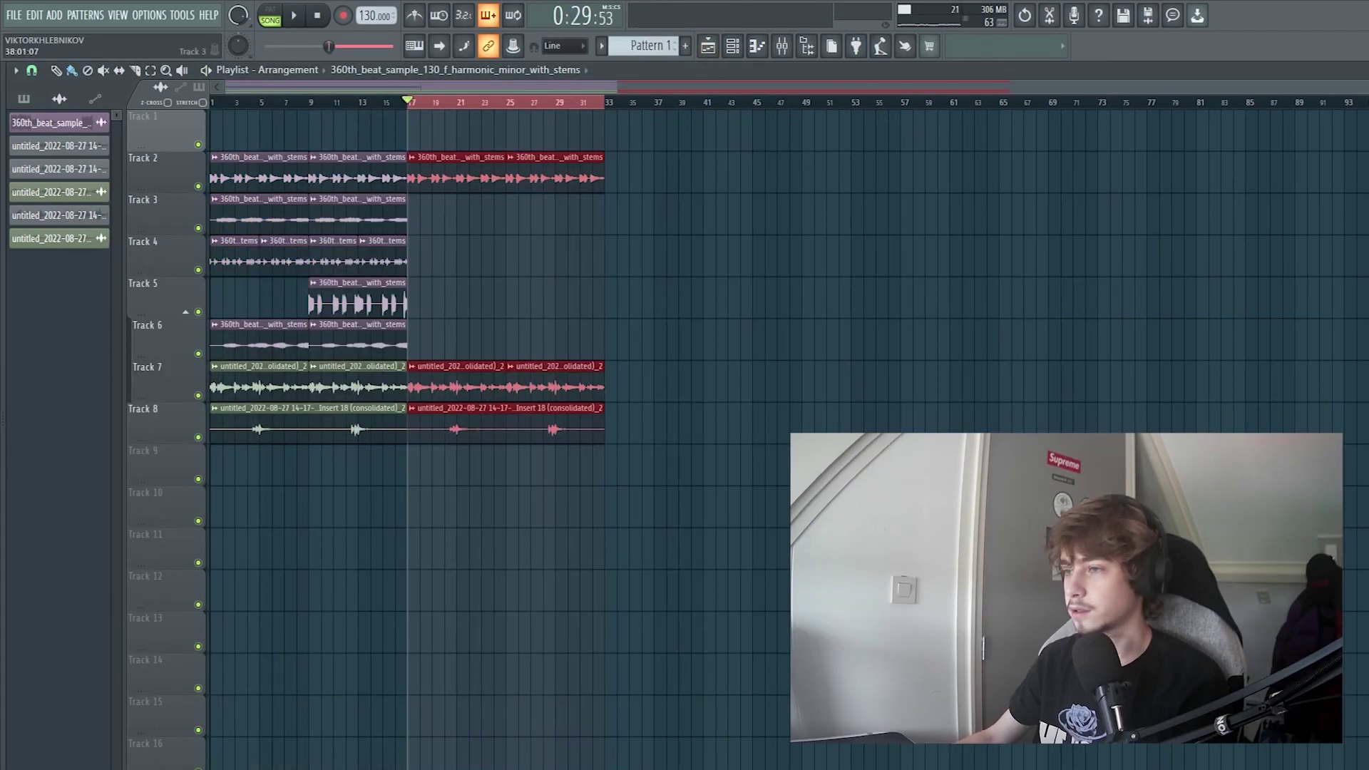
- Program the 808 in Pattern 1 with one C6 note in each of bars 1 to 4, and shift them down an octave
scroll(669, 193, "down", 3)
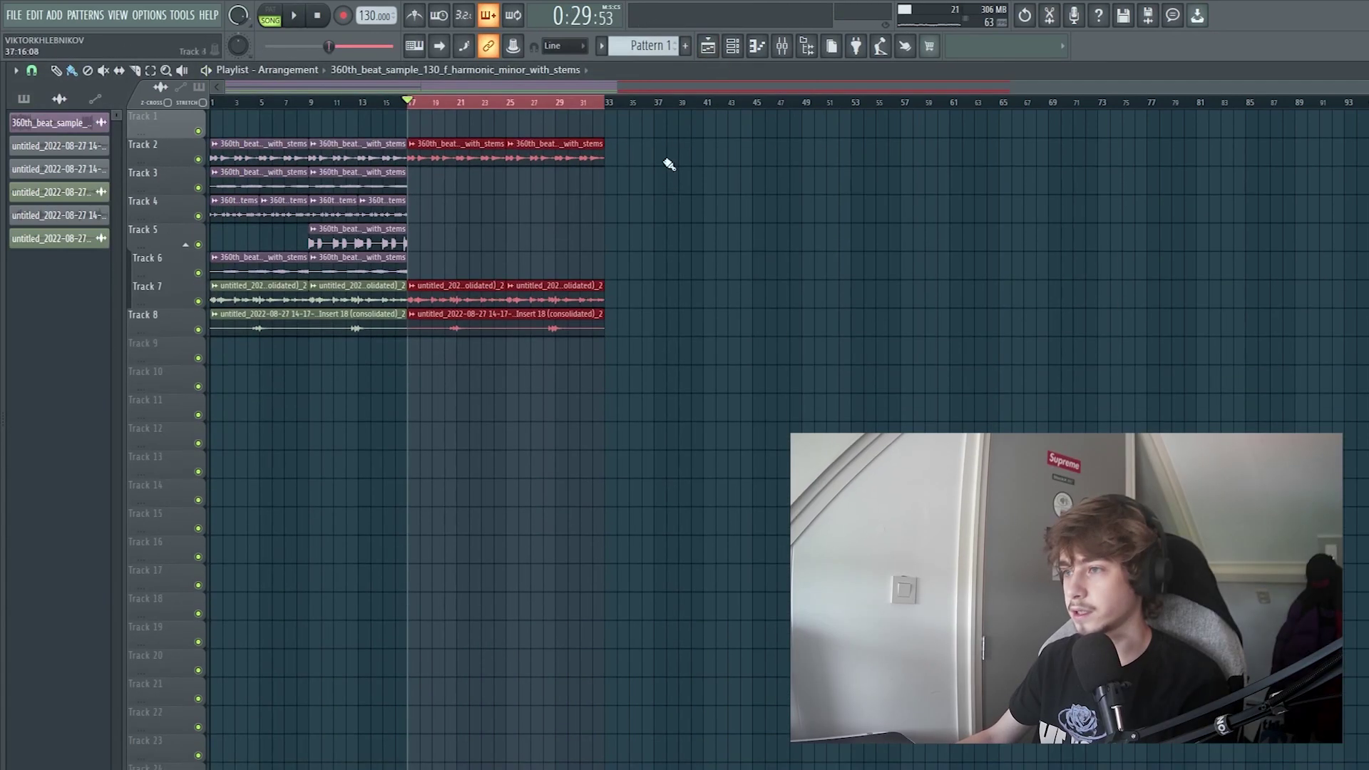
left_click(647, 46)
left_click(61, 260)
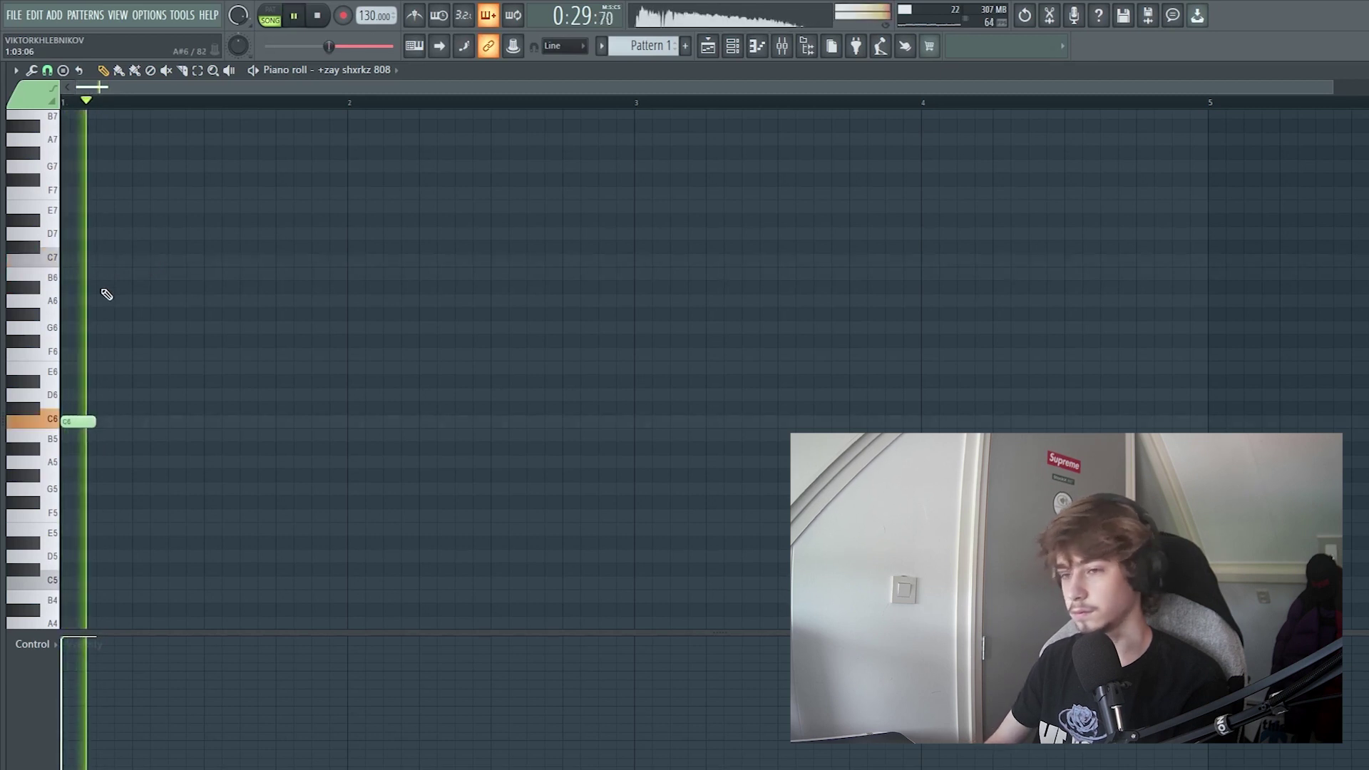
scroll(289, 397, "down", 3)
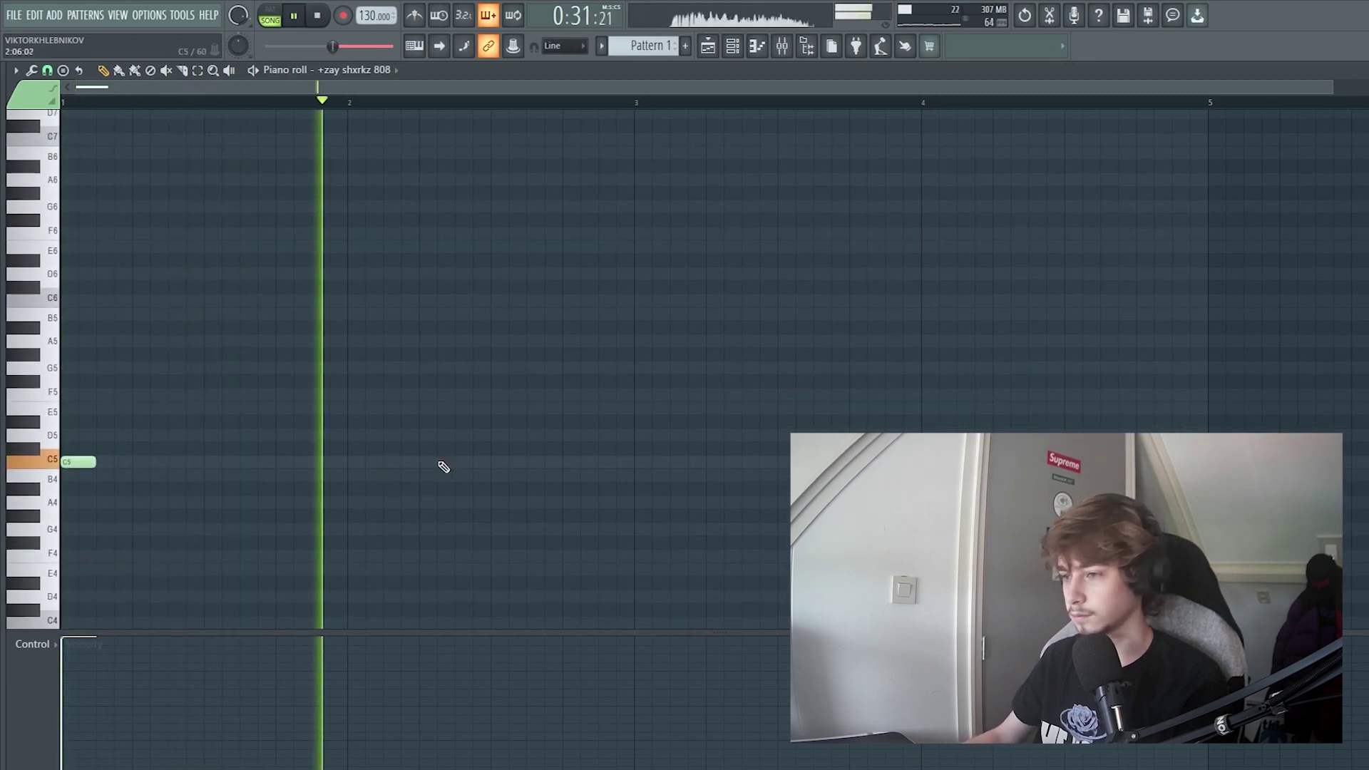
left_click(432, 464)
scroll(596, 480, "down", 1)
left_click(526, 462)
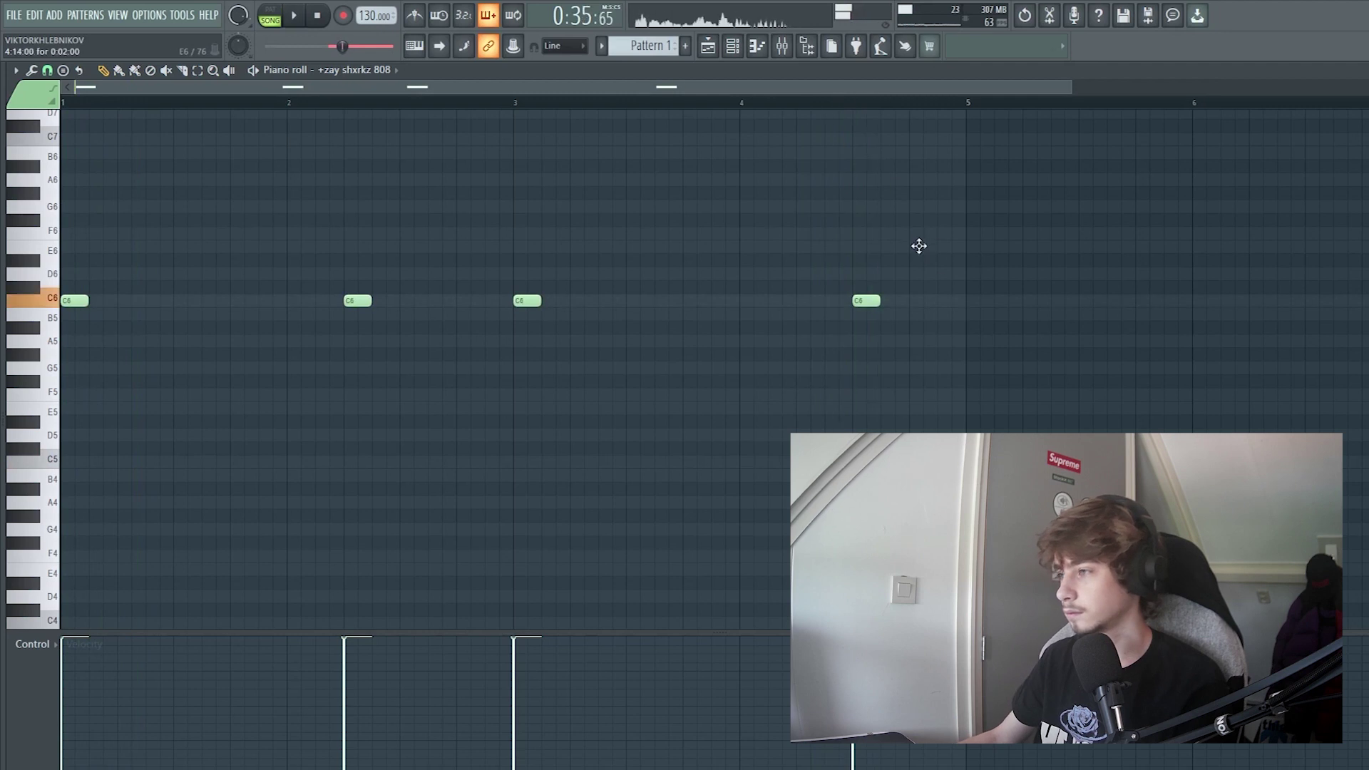
scroll(990, 269, "down", 1)
key("space")
key("ctrl+Down")
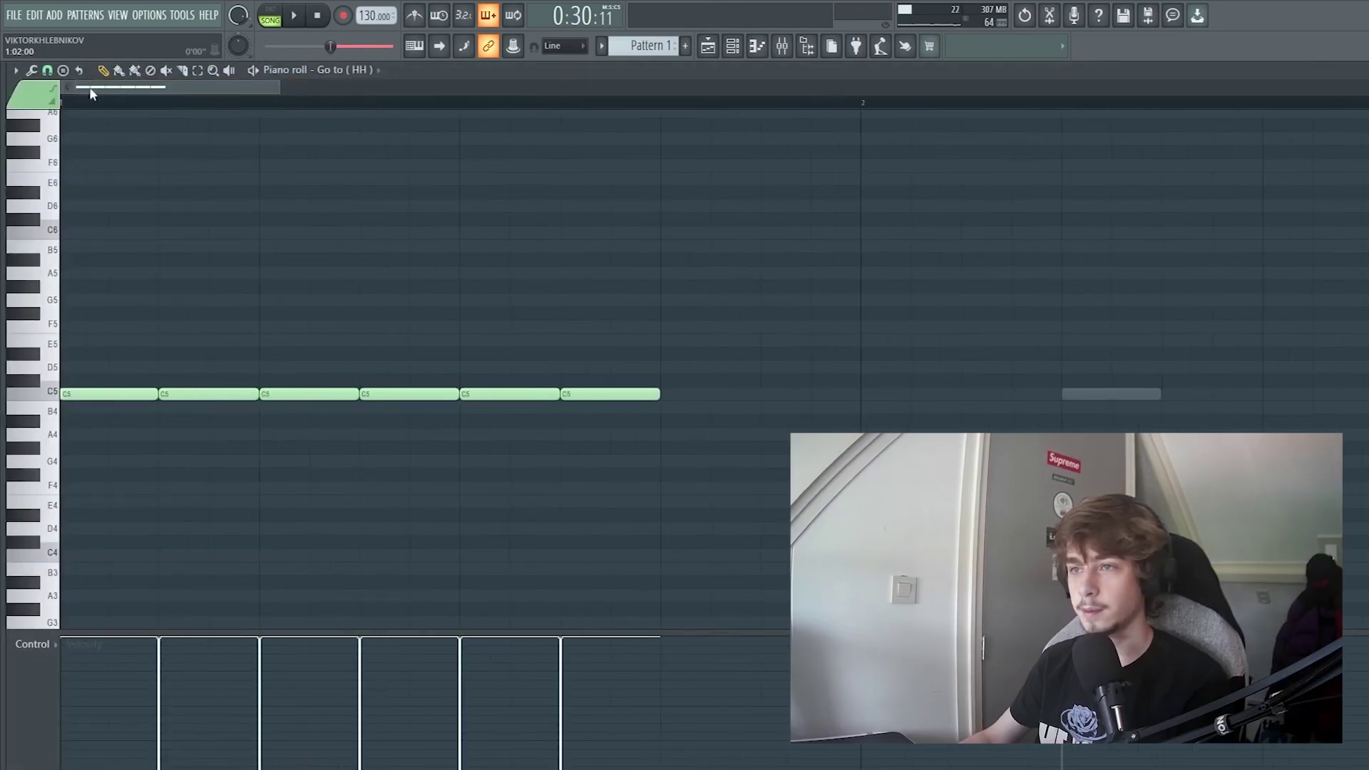
- Program steady C5 hi-hats with rolls at the ends of bars 1 and 3, and duplicate the pattern into bars 5 to 8
left_click(47, 70)
left_click(70, 226)
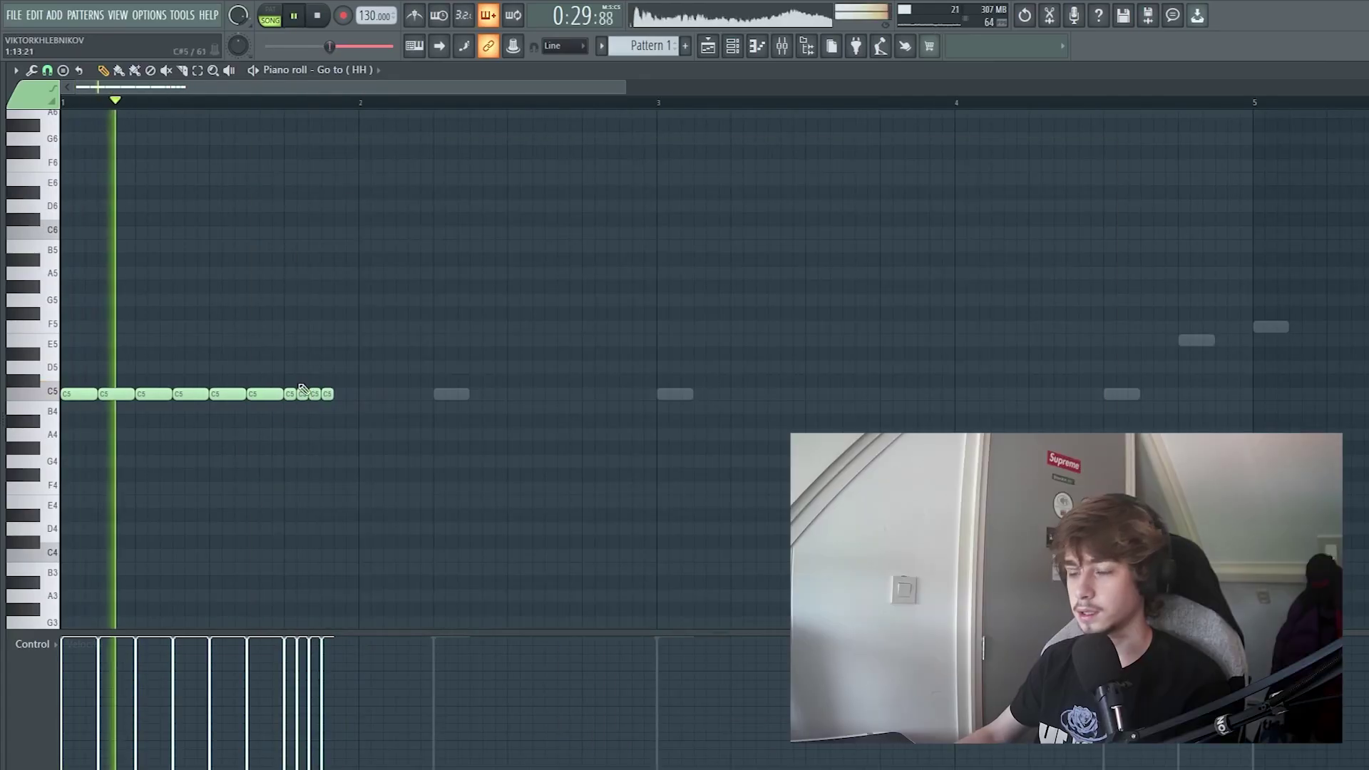
left_click_drag(104, 378, 347, 410)
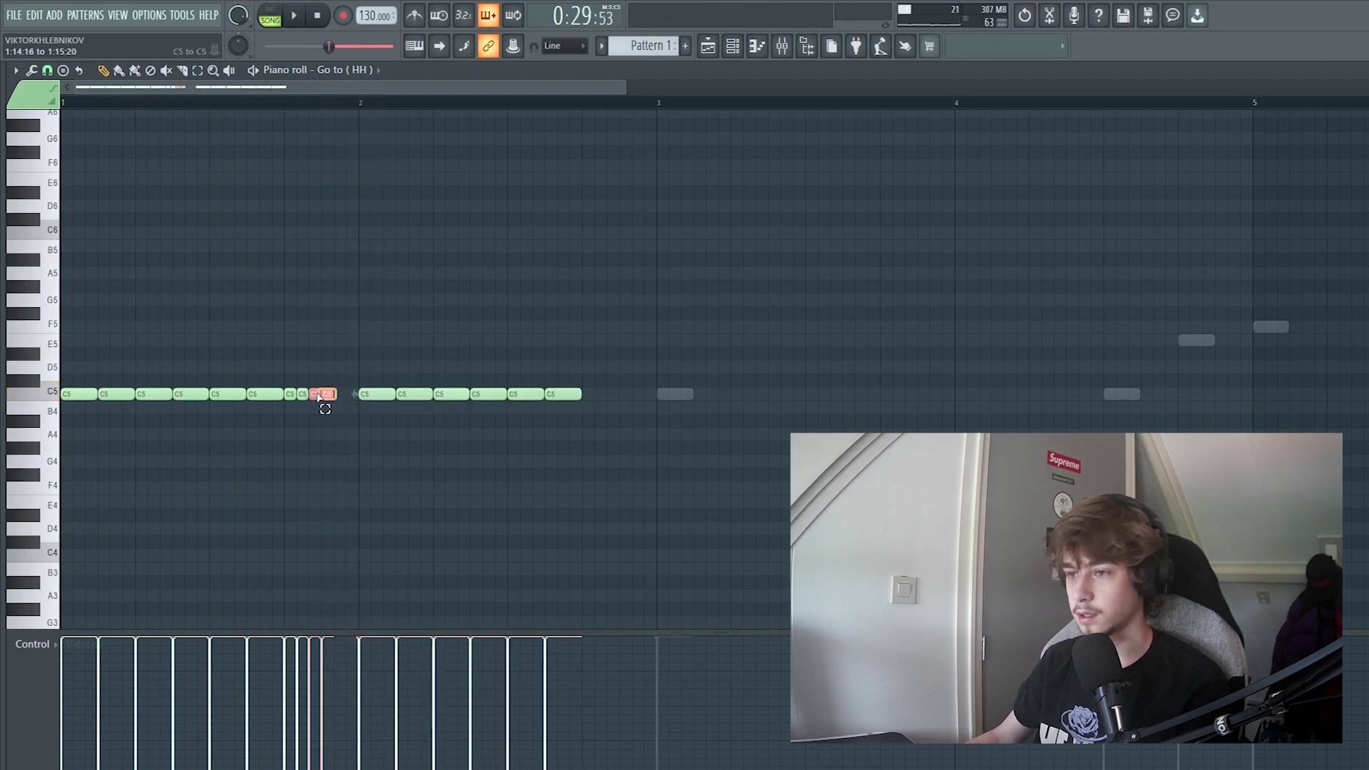
key("space")
left_click_drag(565, 396, 369, 395)
key("ctrl+b")
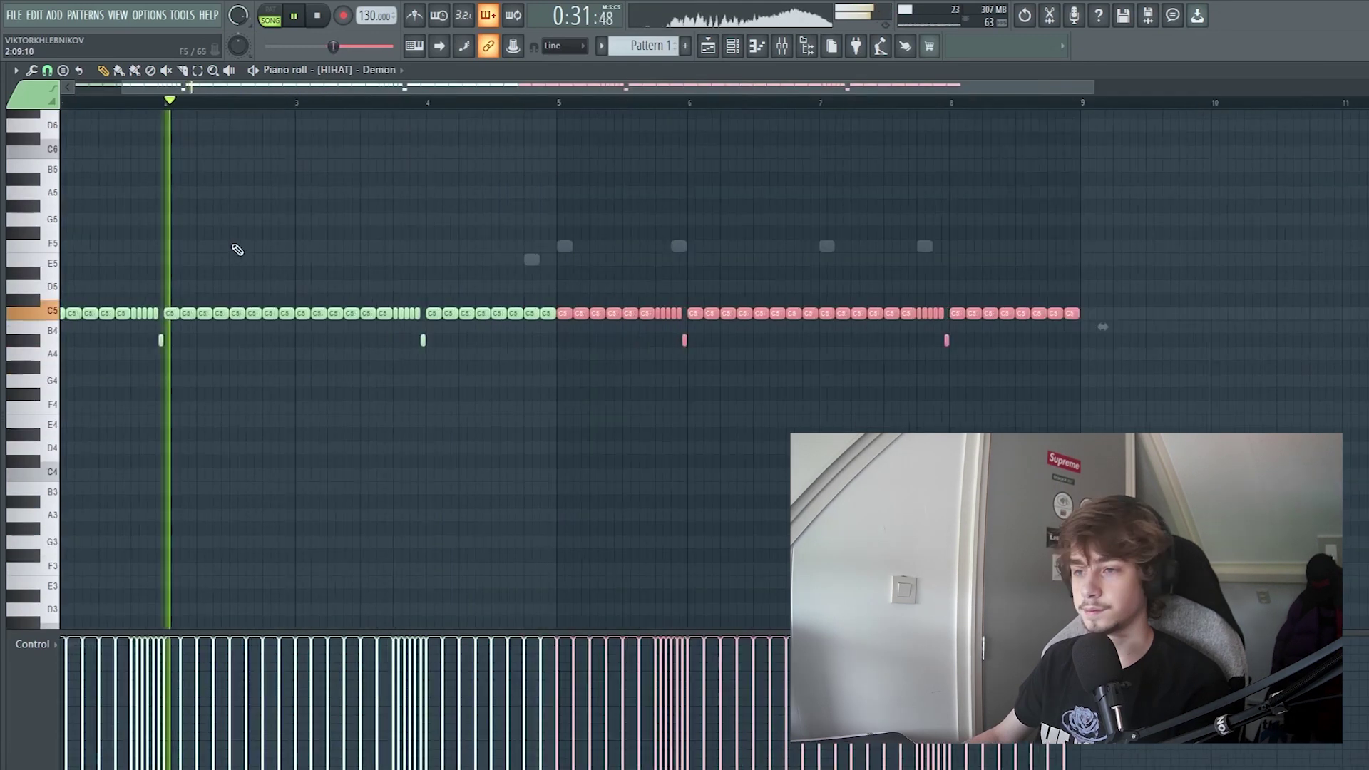
- Add short pitched-down hi-hat notes on F#4 in bars 2 and 4, and on A4 in bar 6
scroll(238, 248, "up", 1)
left_click(318, 15)
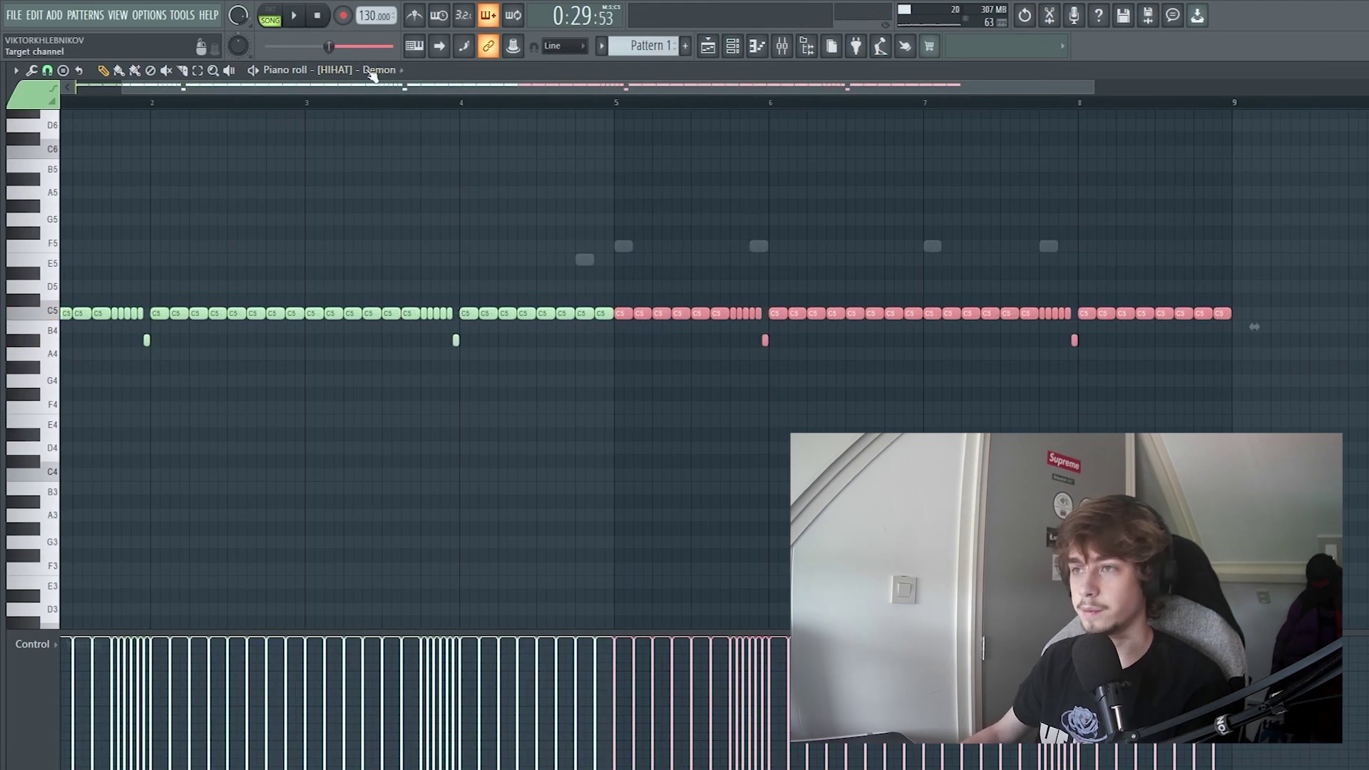
key("space")
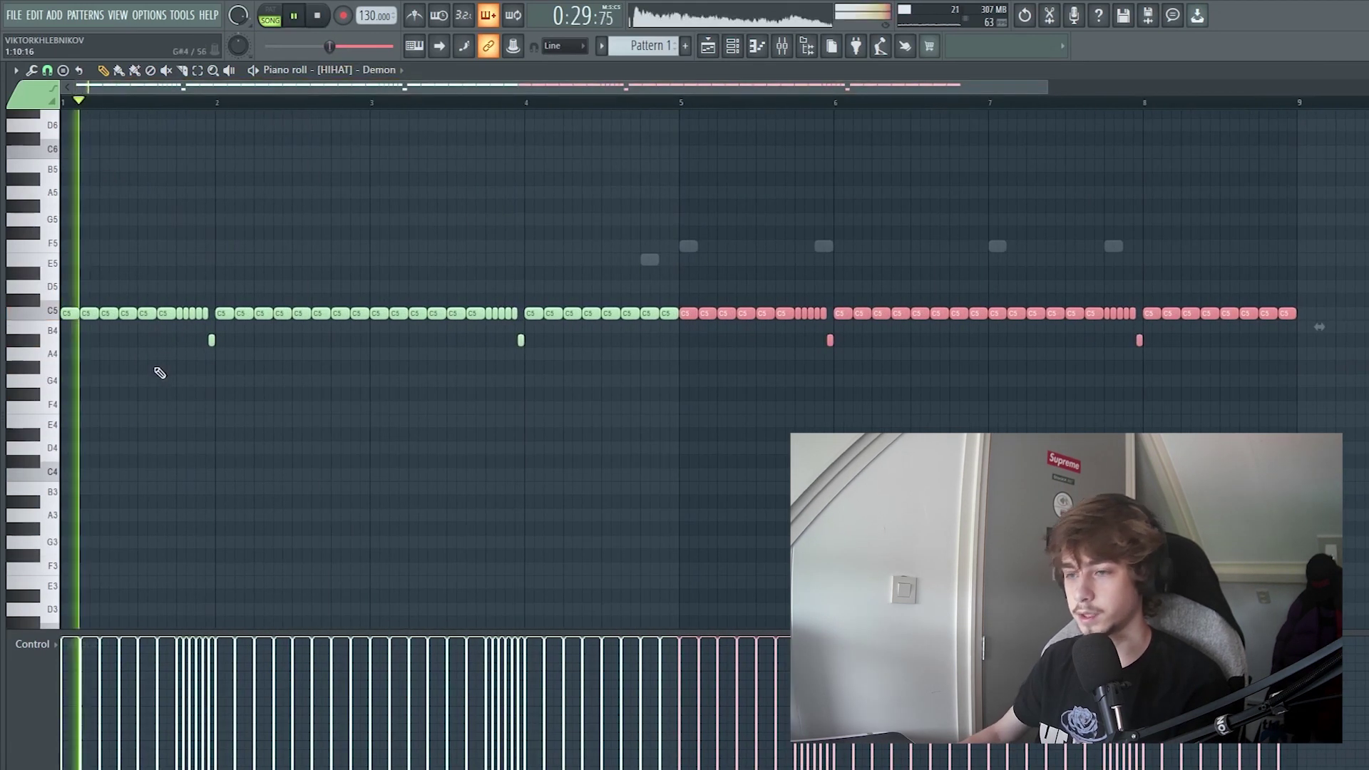
left_click(256, 393)
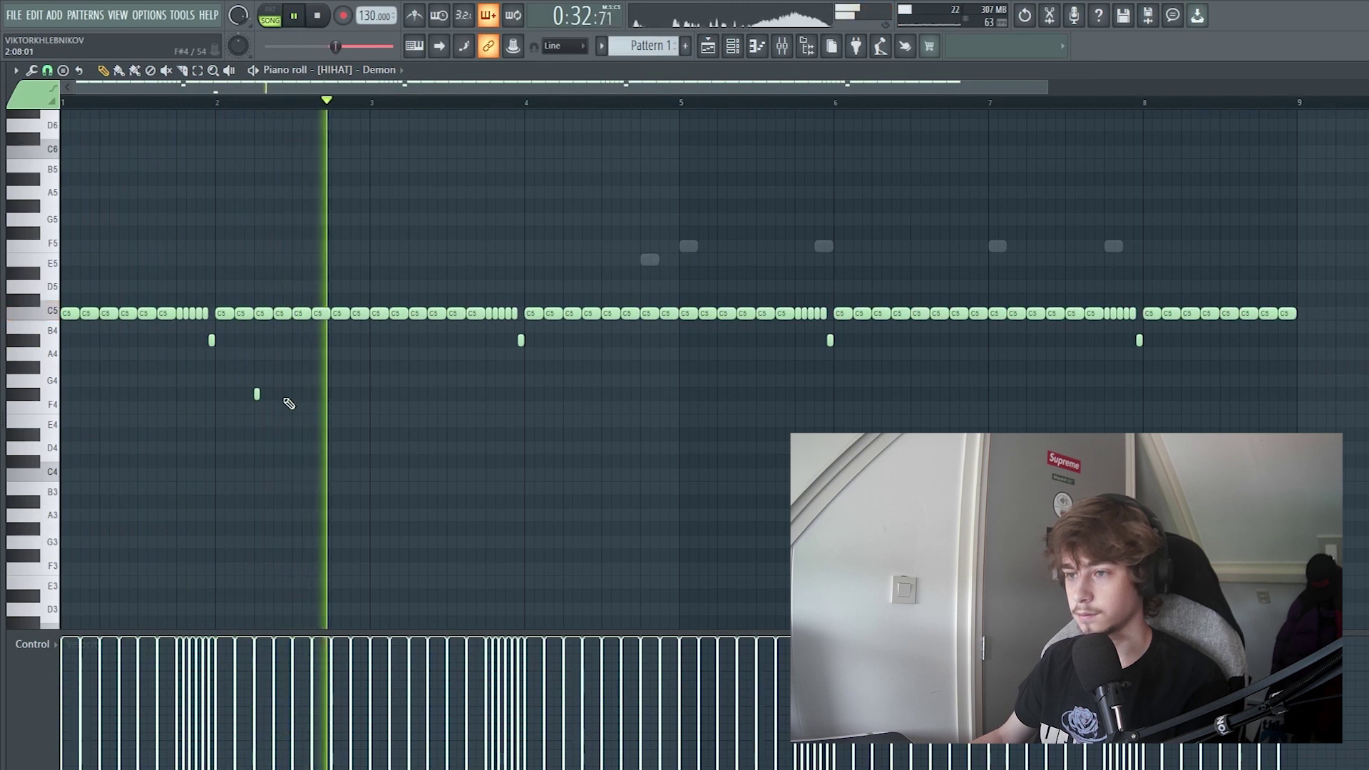
left_click(565, 396)
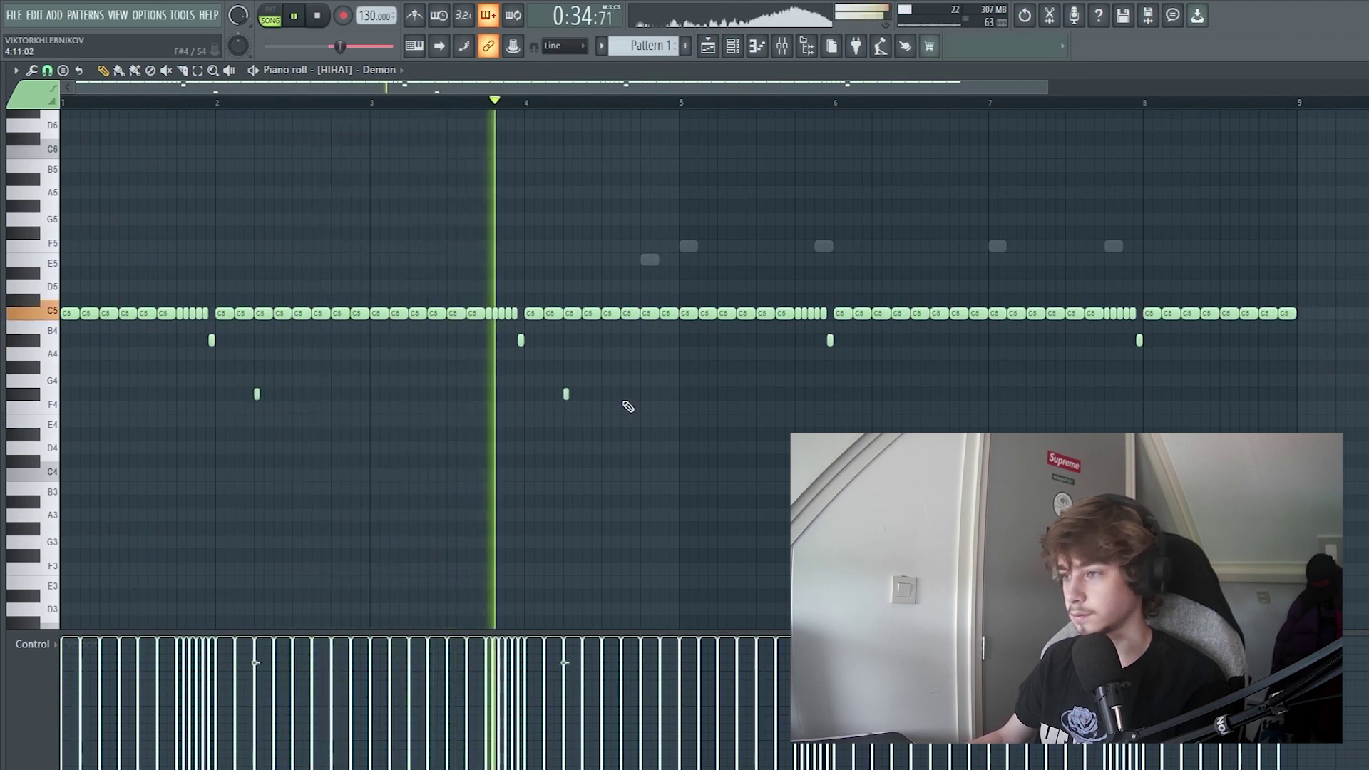
left_click(625, 397)
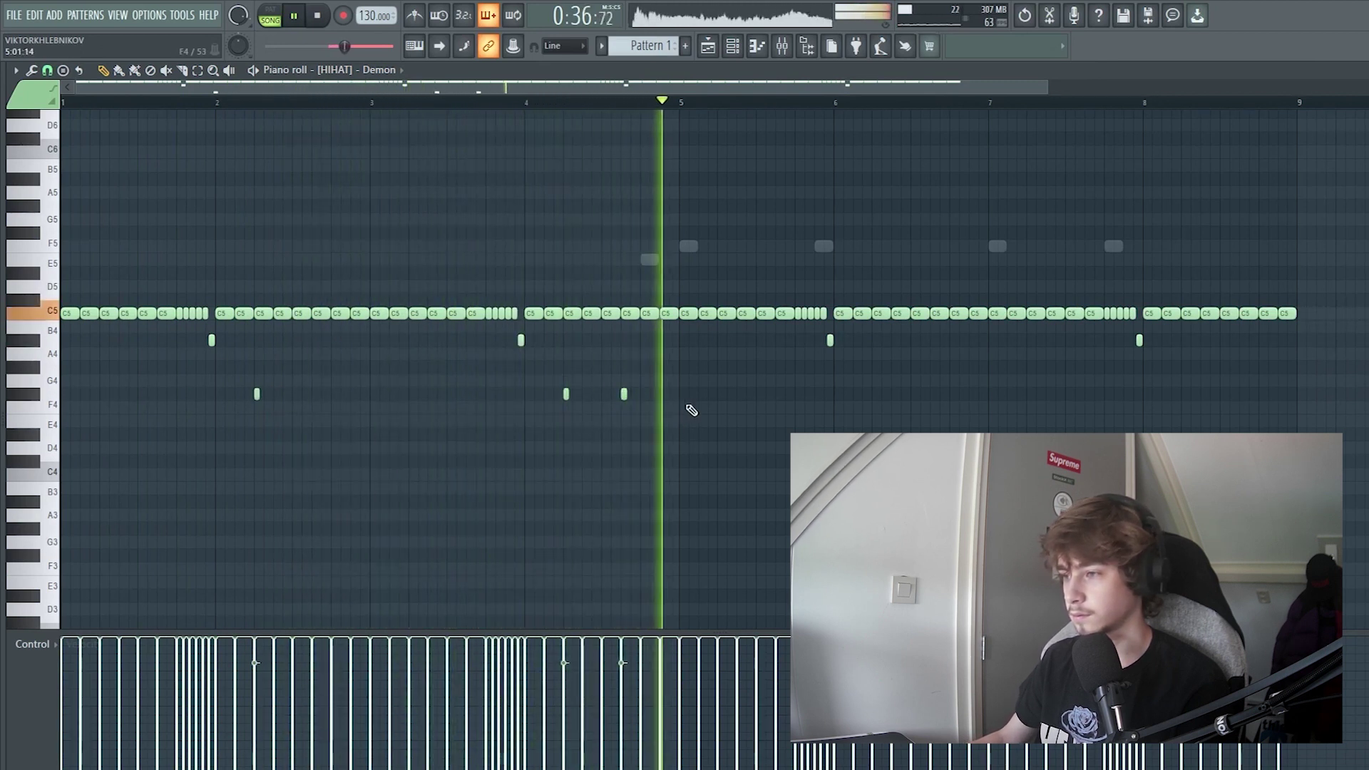
left_click(953, 354)
scroll(1007, 383, "up", 5)
scroll(1004, 385, "down", 6)
scroll(952, 422, "up", 5)
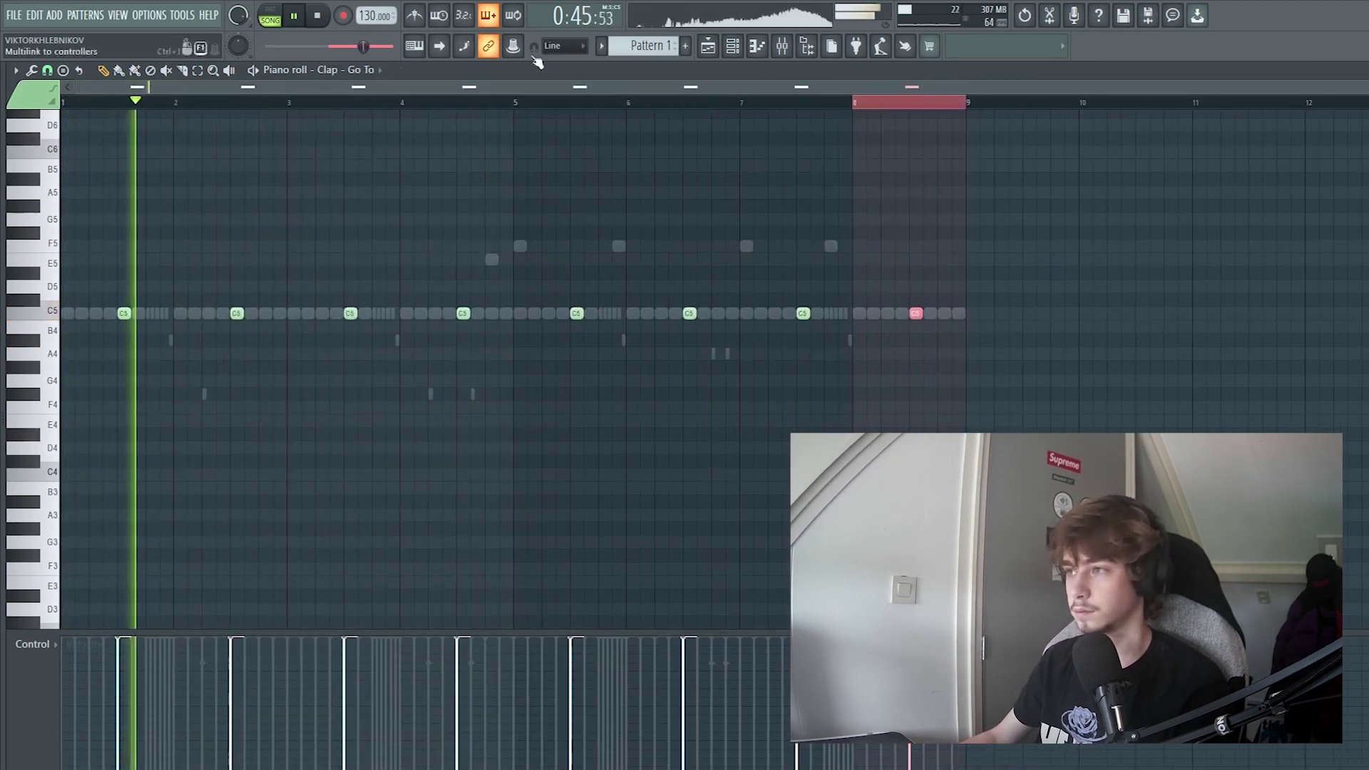
- Replace the Clap - Go To sample with [PBS] Official Trap Clp from the clap~ folder
key("ctrl+d")
left_click(732, 45)
left_click(806, 46)
key("Up")
key("Up")
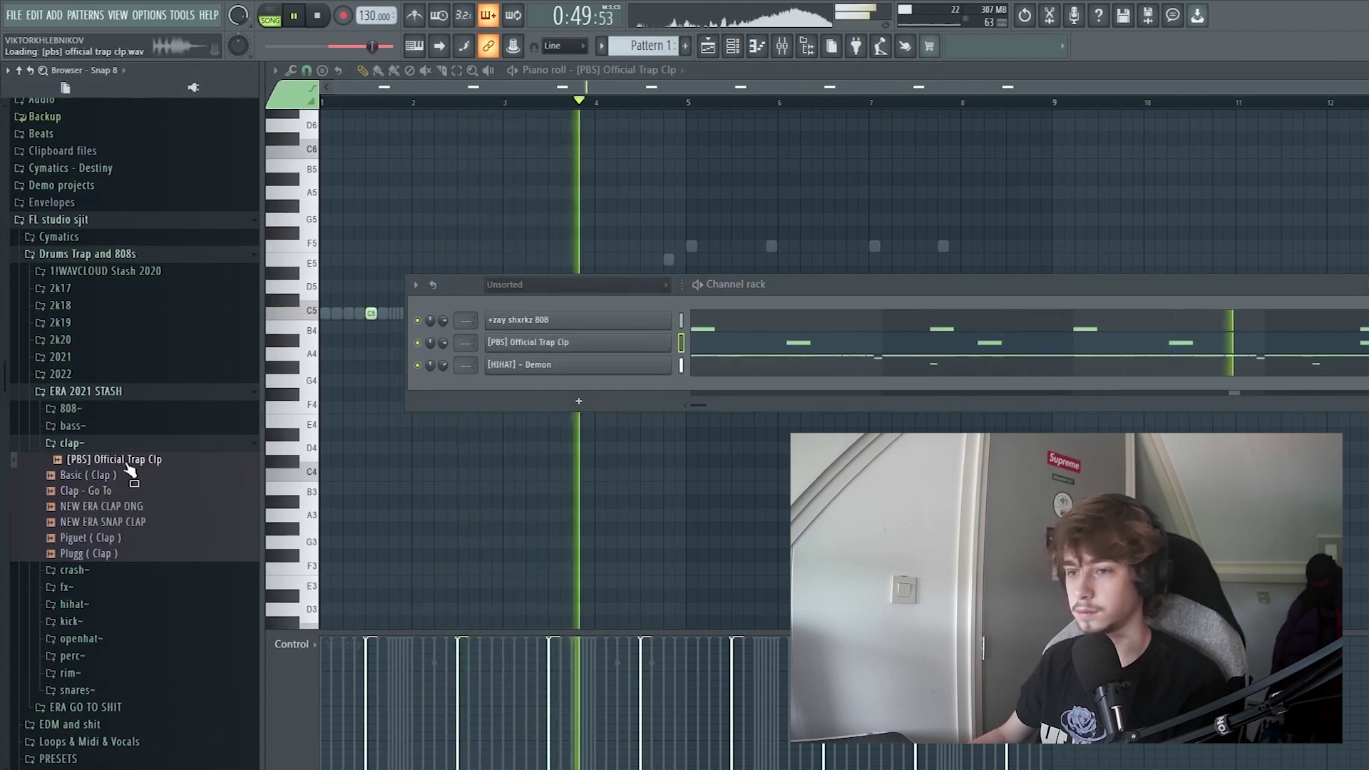
left_click(107, 445)
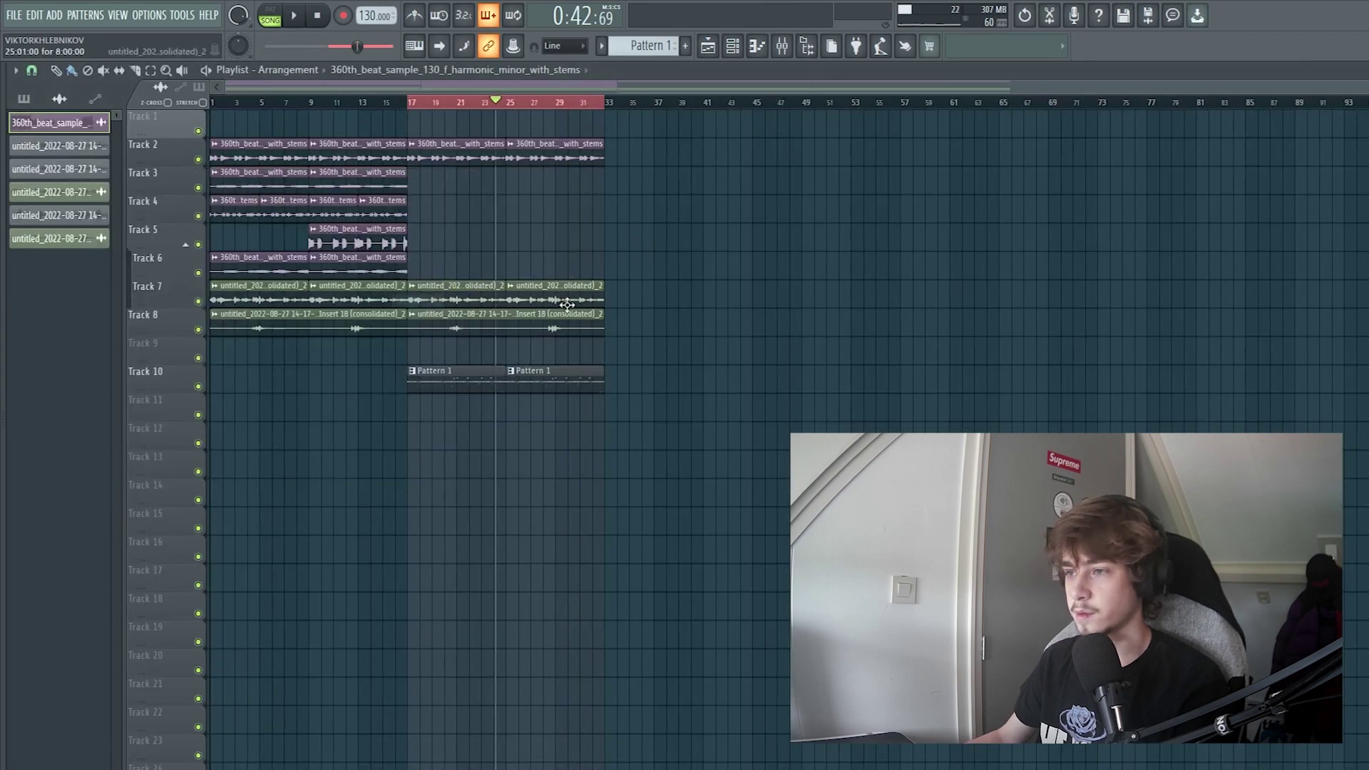
- Change the time-stretching mode of the recorded audio clips on Tracks 7 and 8
double_click(566, 305)
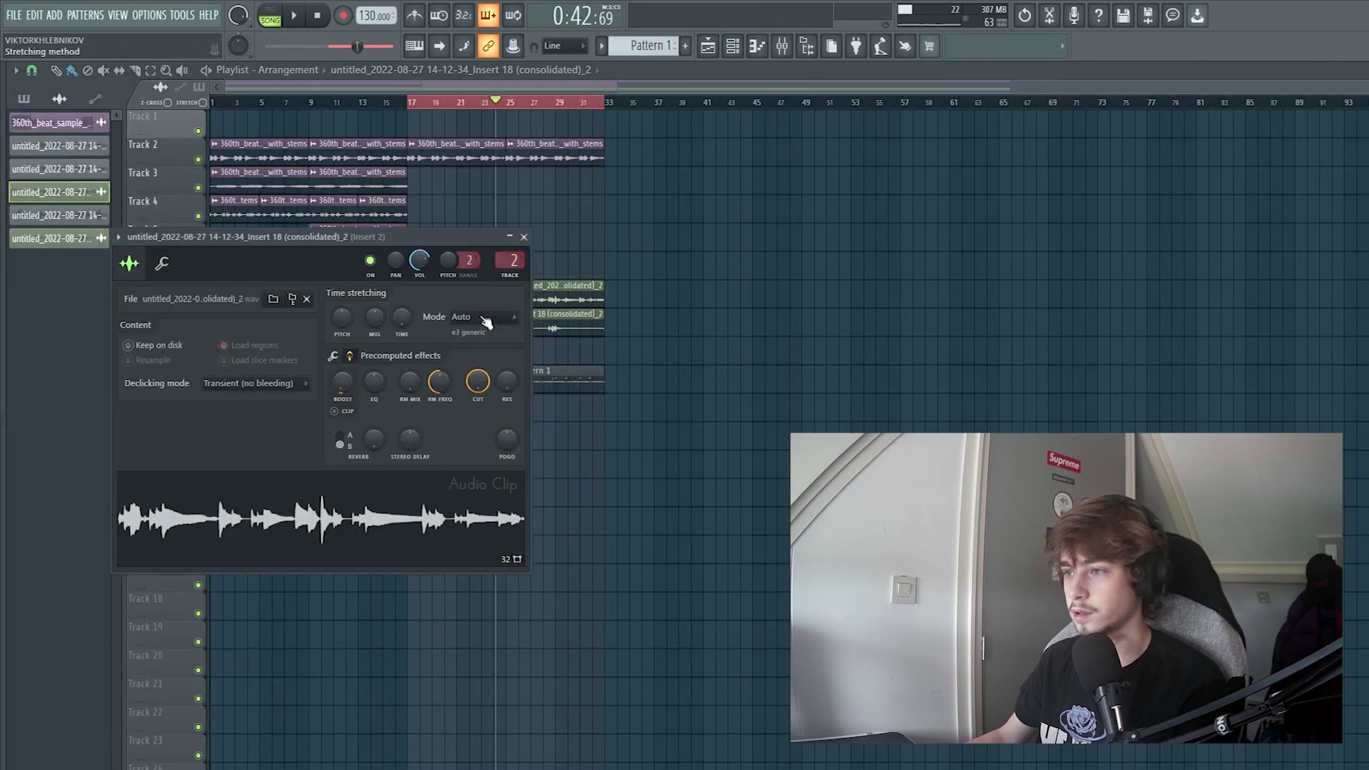
left_click(460, 318)
left_click(494, 360)
left_click(526, 236)
double_click(579, 318)
left_click(524, 355)
left_click(537, 391)
left_click(563, 275)
- Set the project tempo to 122 BPM and the 1zay - 808 channel's boost to 4%
scroll(597, 308, "up", 4)
left_click_drag(855, 326, 696, 153)
scroll(606, 103, "down", 4)
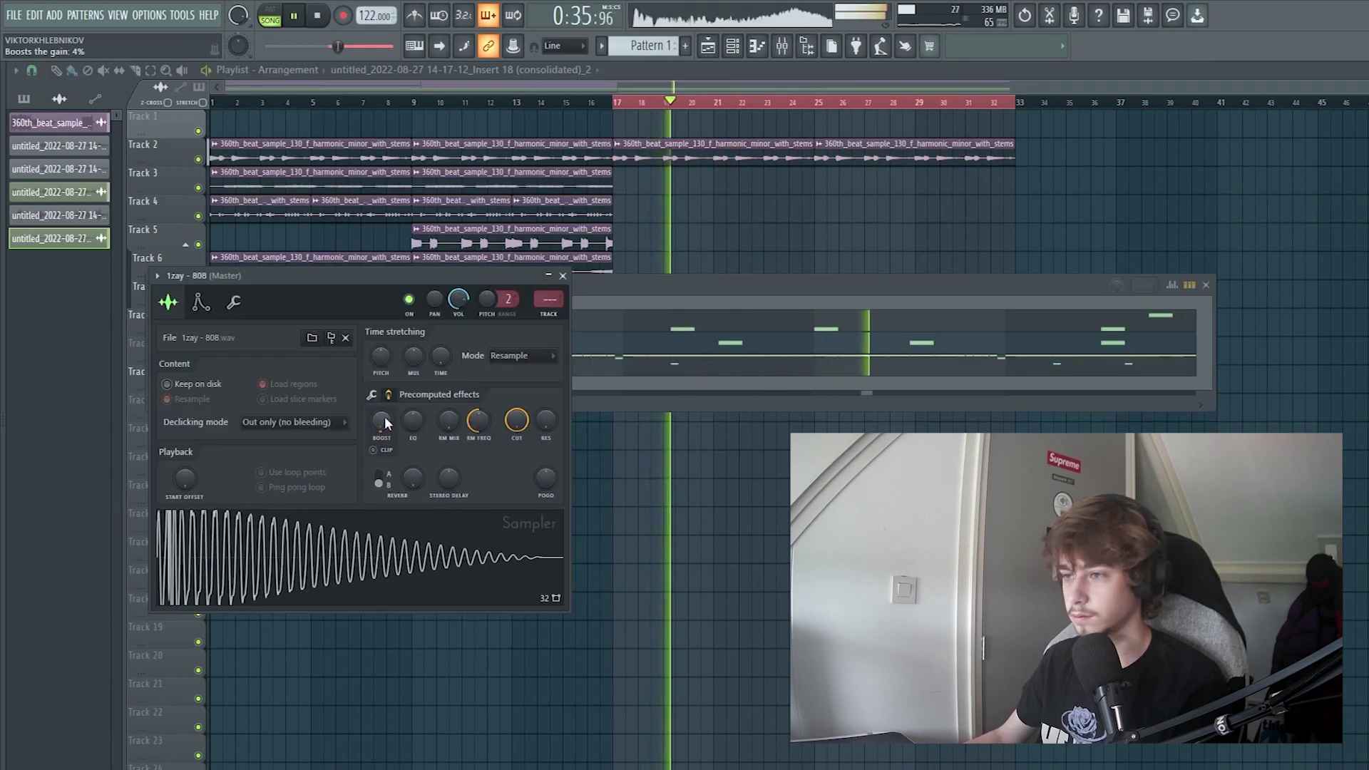
left_click(563, 276)
- Delete the houston - kick note in the middle of bar 4
left_click(606, 328)
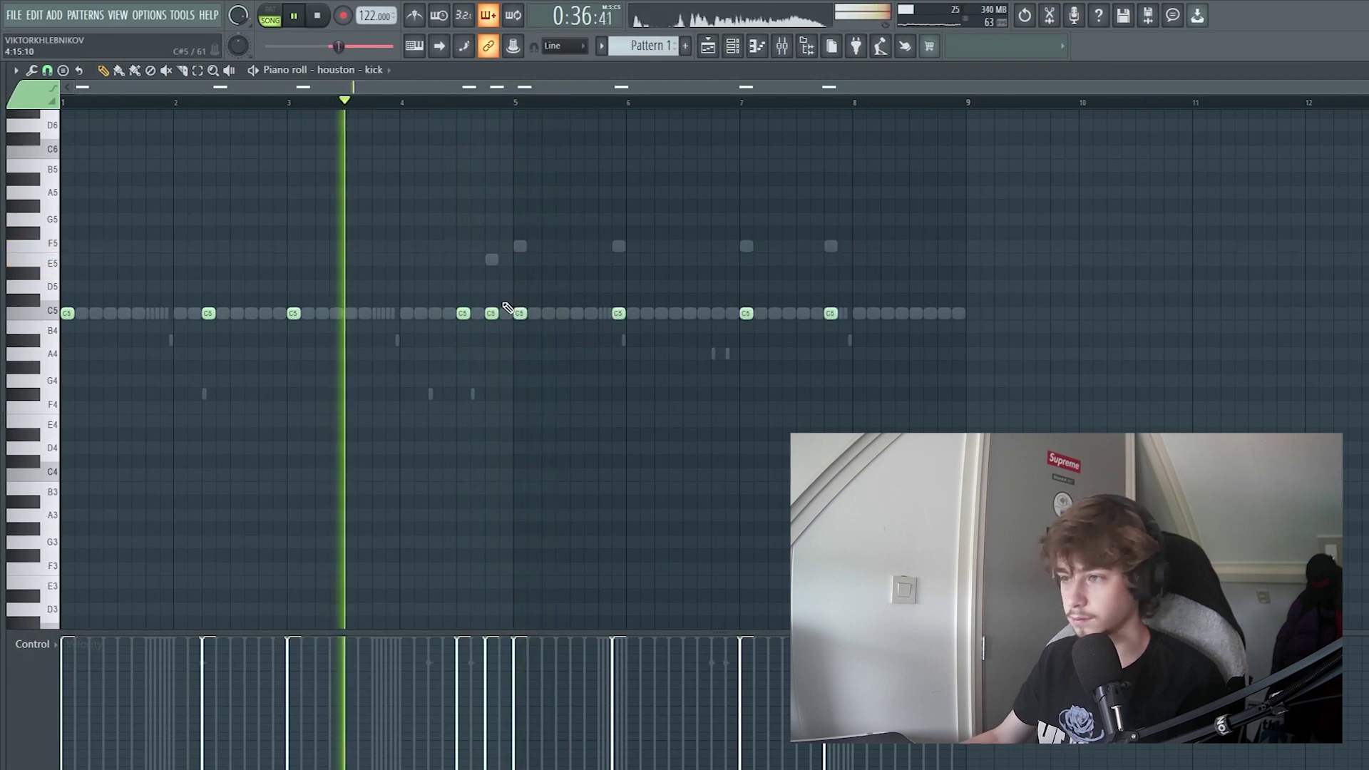
right_click(462, 313)
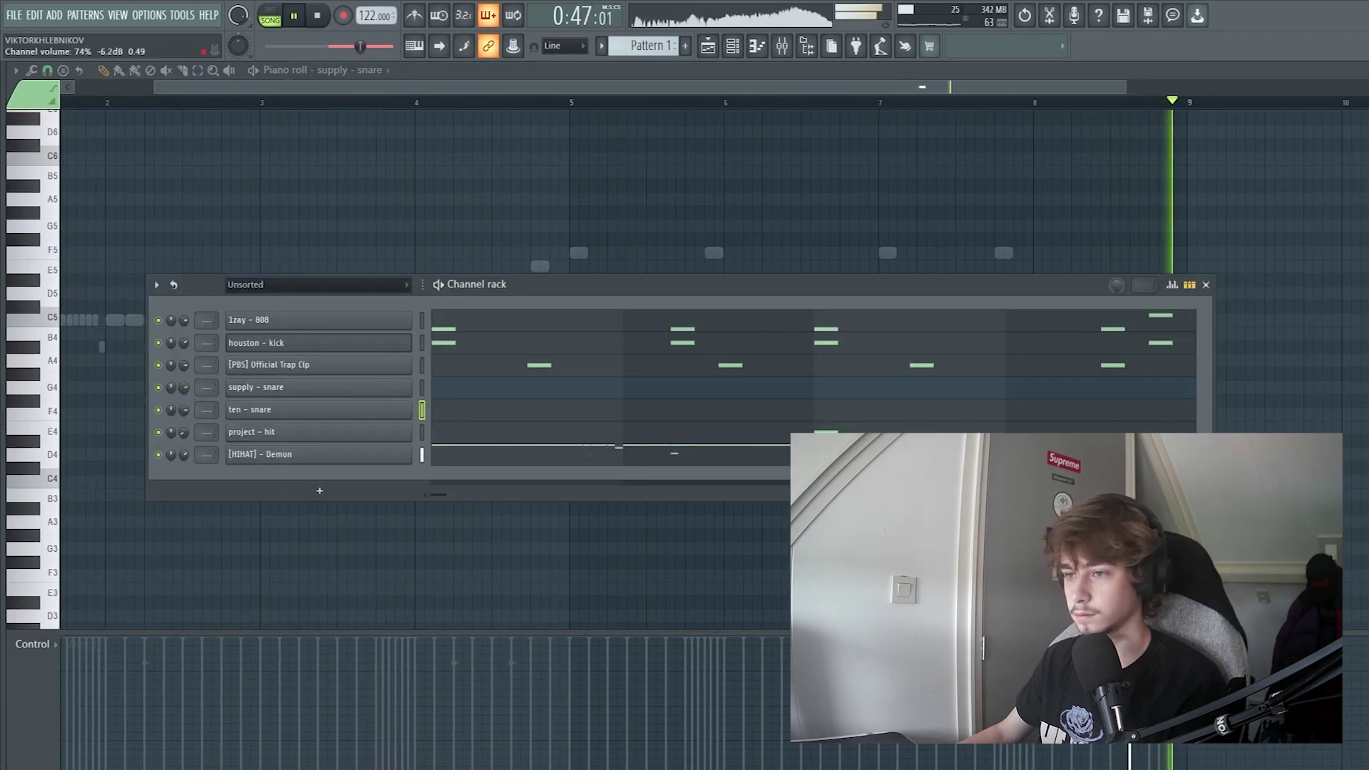
- Add the staple - snare sample to the pattern with hits in bars 2 and 6
key("F6")
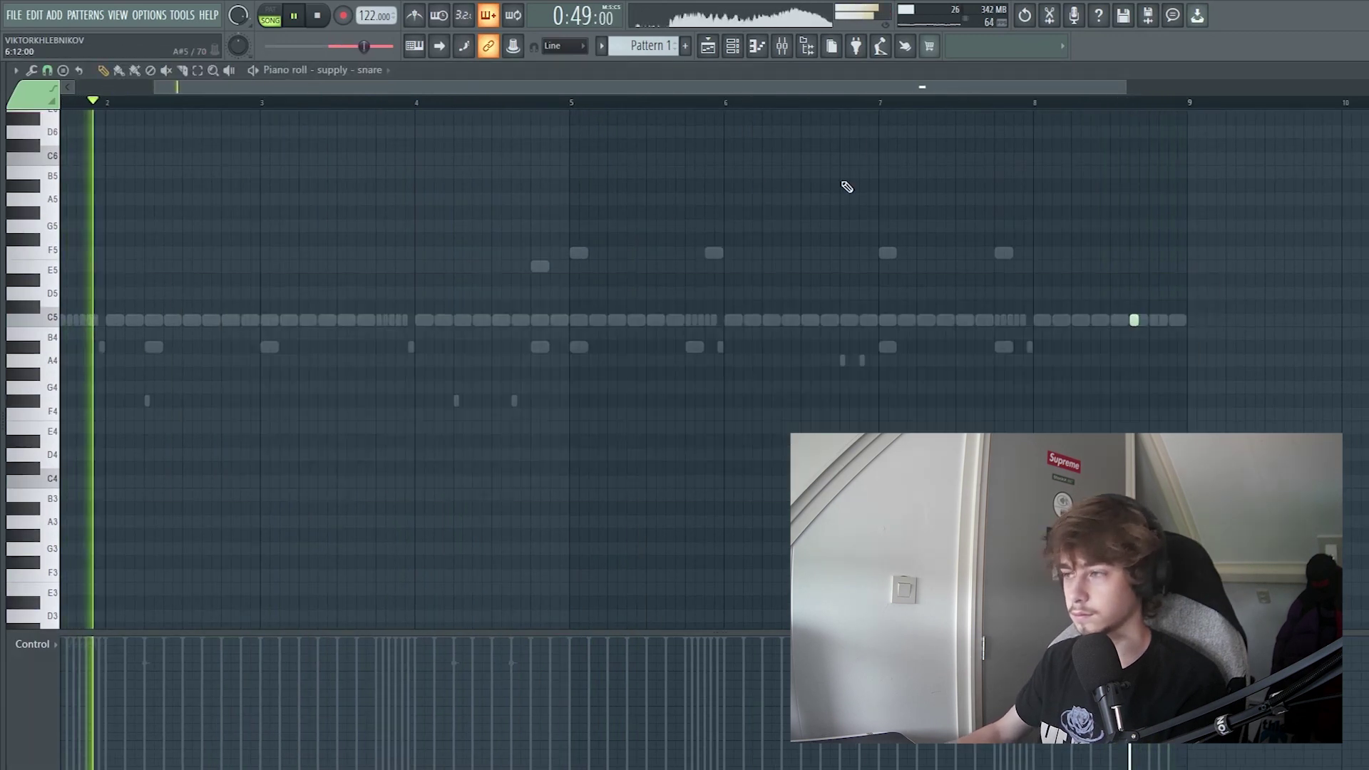
scroll(1134, 325, "up", 5)
left_click(51, 650)
left_click(78, 673)
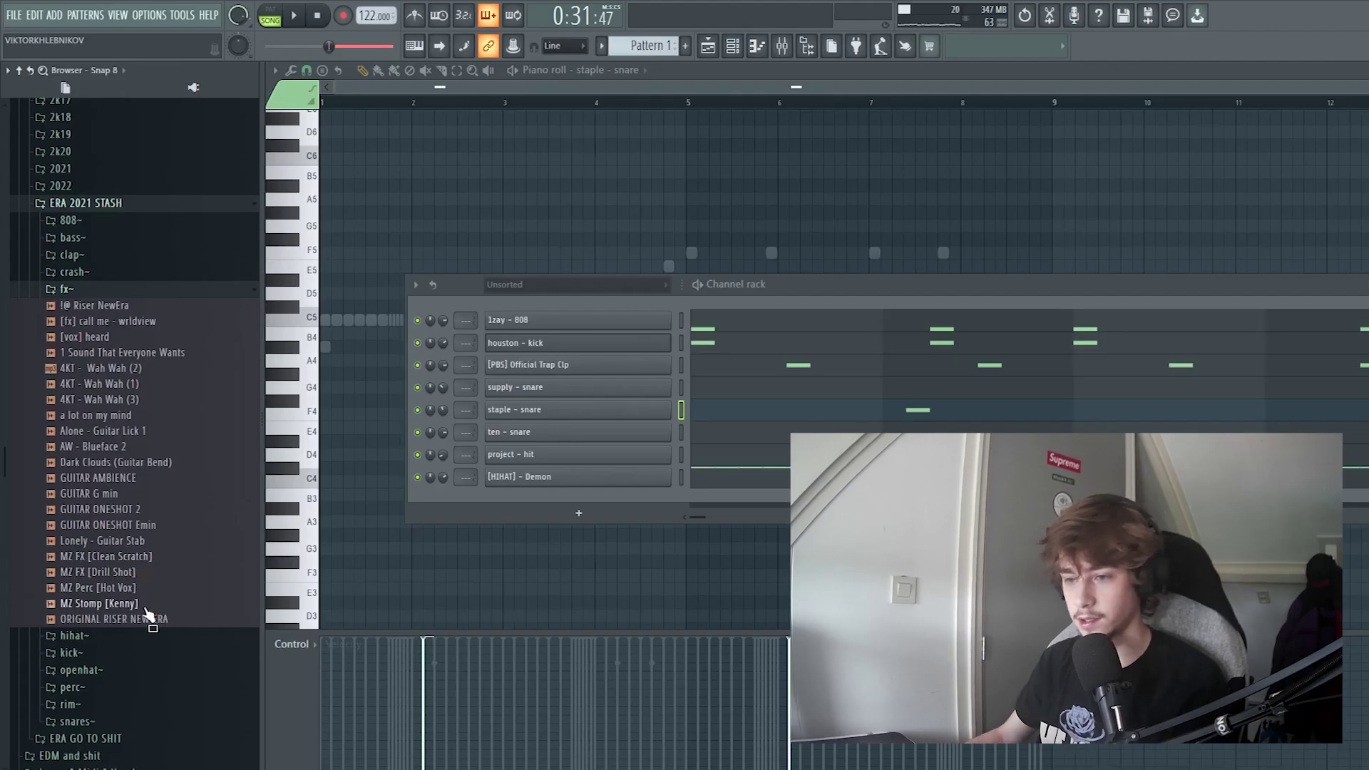
- Load MZ Perc [Hot Vox] from the fx~ folder as a new channel with an A#4 note at the start of bar 1
left_click_drag(118, 596, 389, 482)
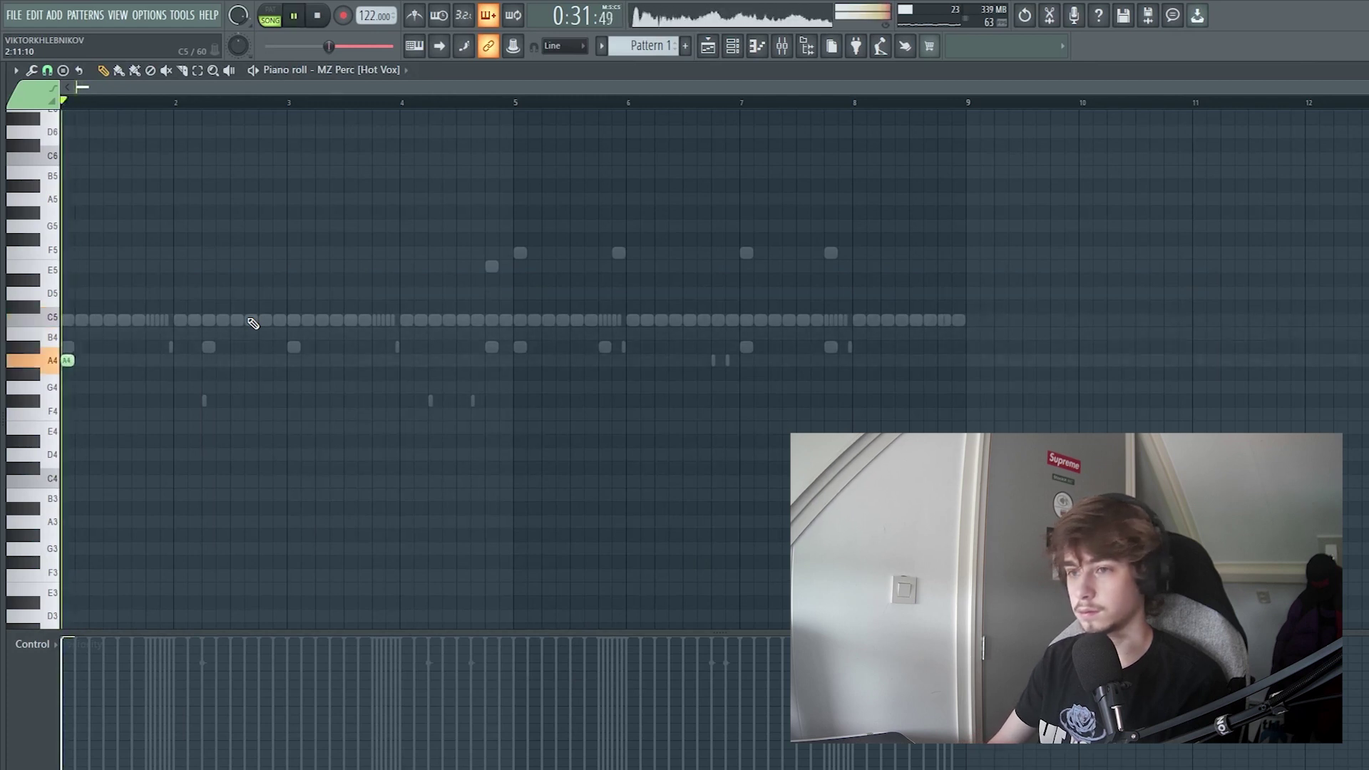
key("space")
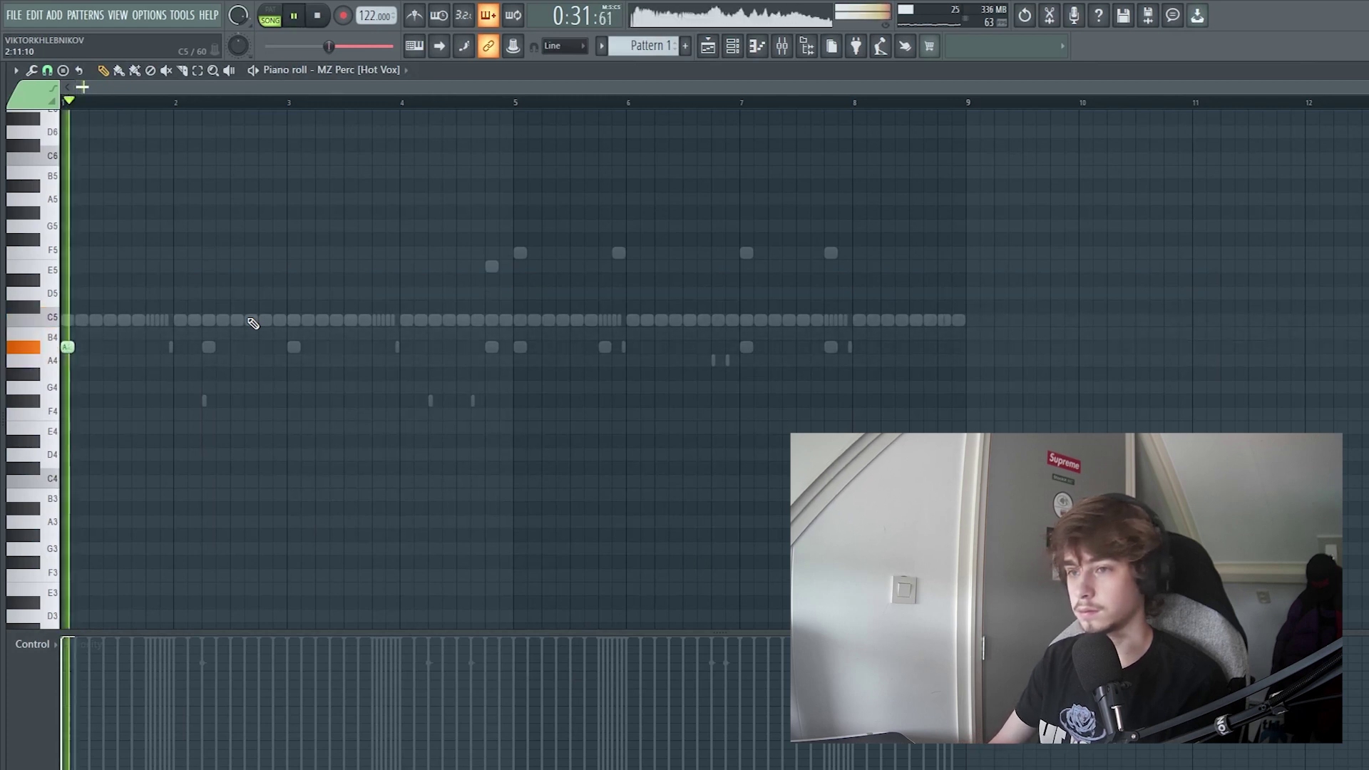
left_click(733, 45)
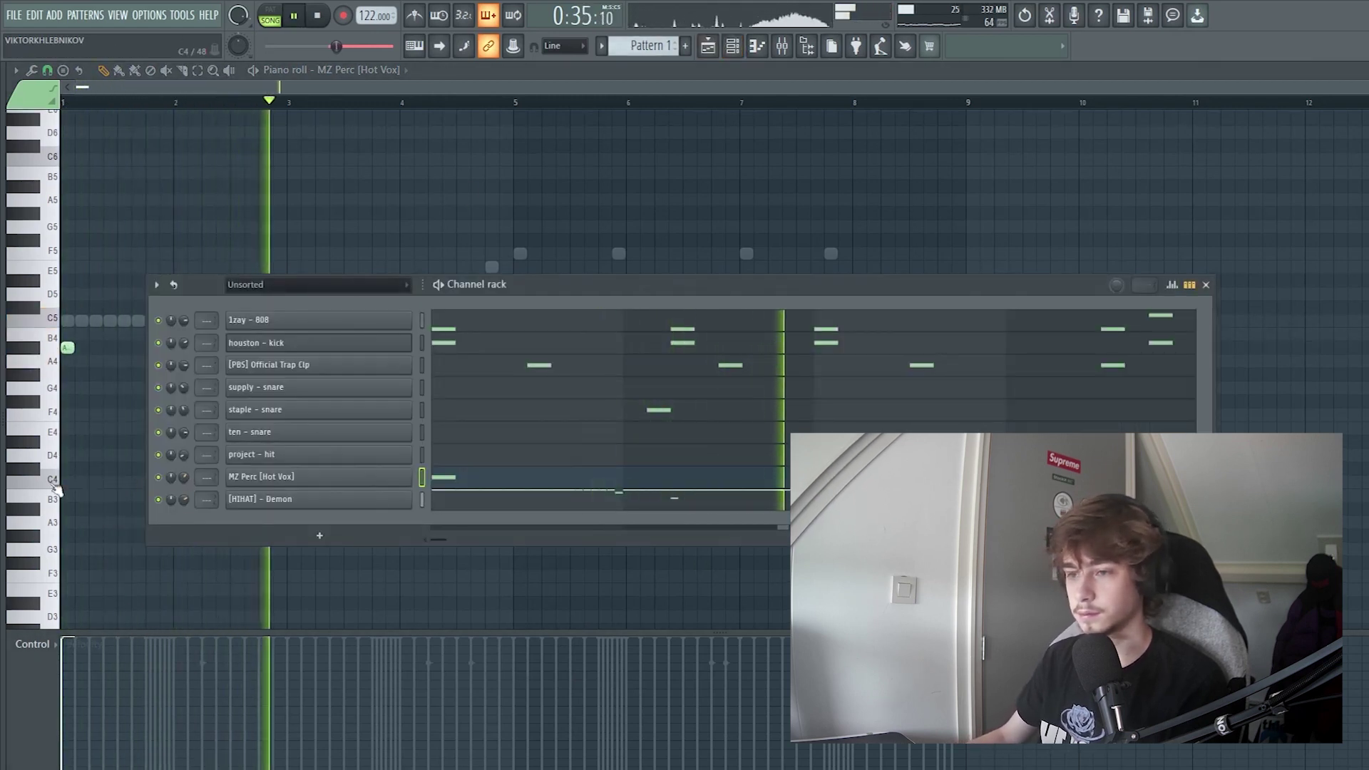
- Add C5 hits of 17_spinz_and_this_open_hat in bar 1 and Open Hat [Slatt] at bar 5, lowering both channel volumes, the latter to 78%
key("alt+F8")
left_click(114, 290)
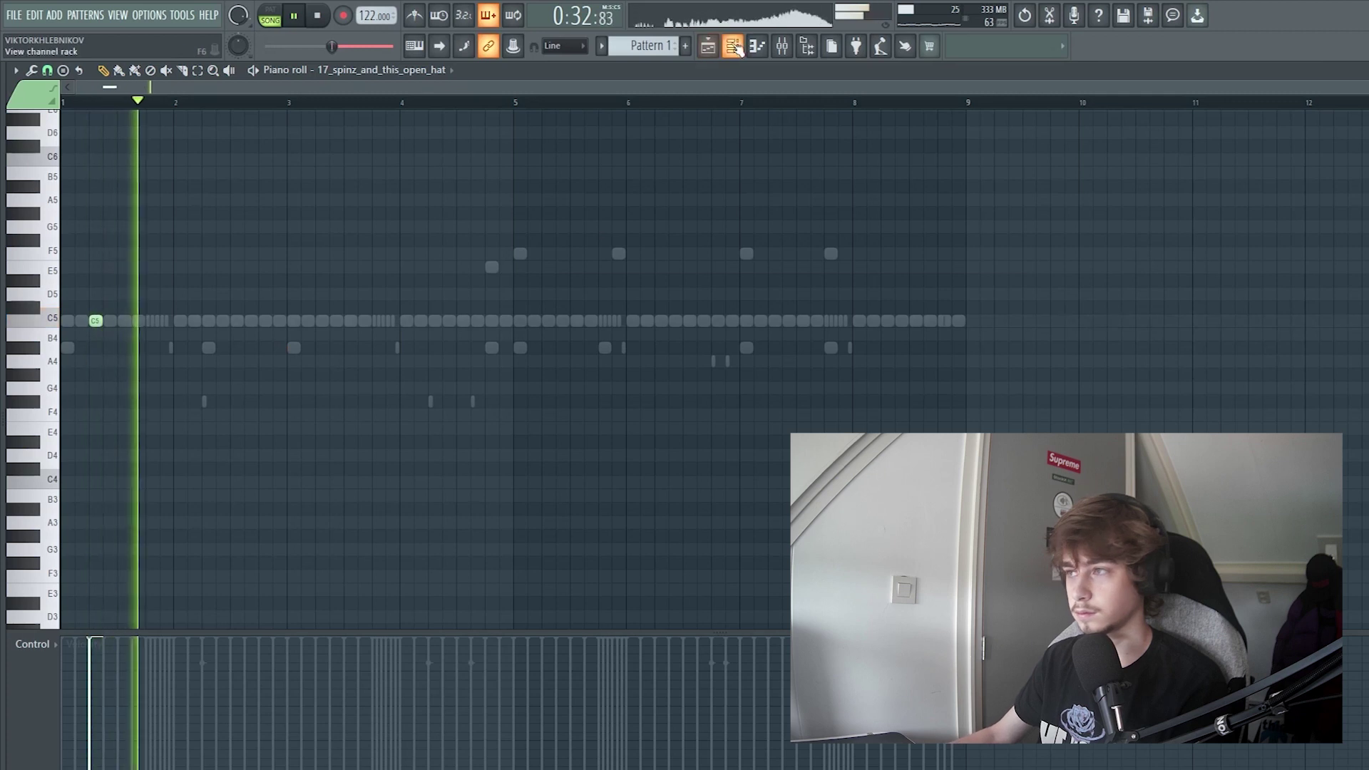
left_click(731, 49)
left_click_drag(184, 522, 183, 526)
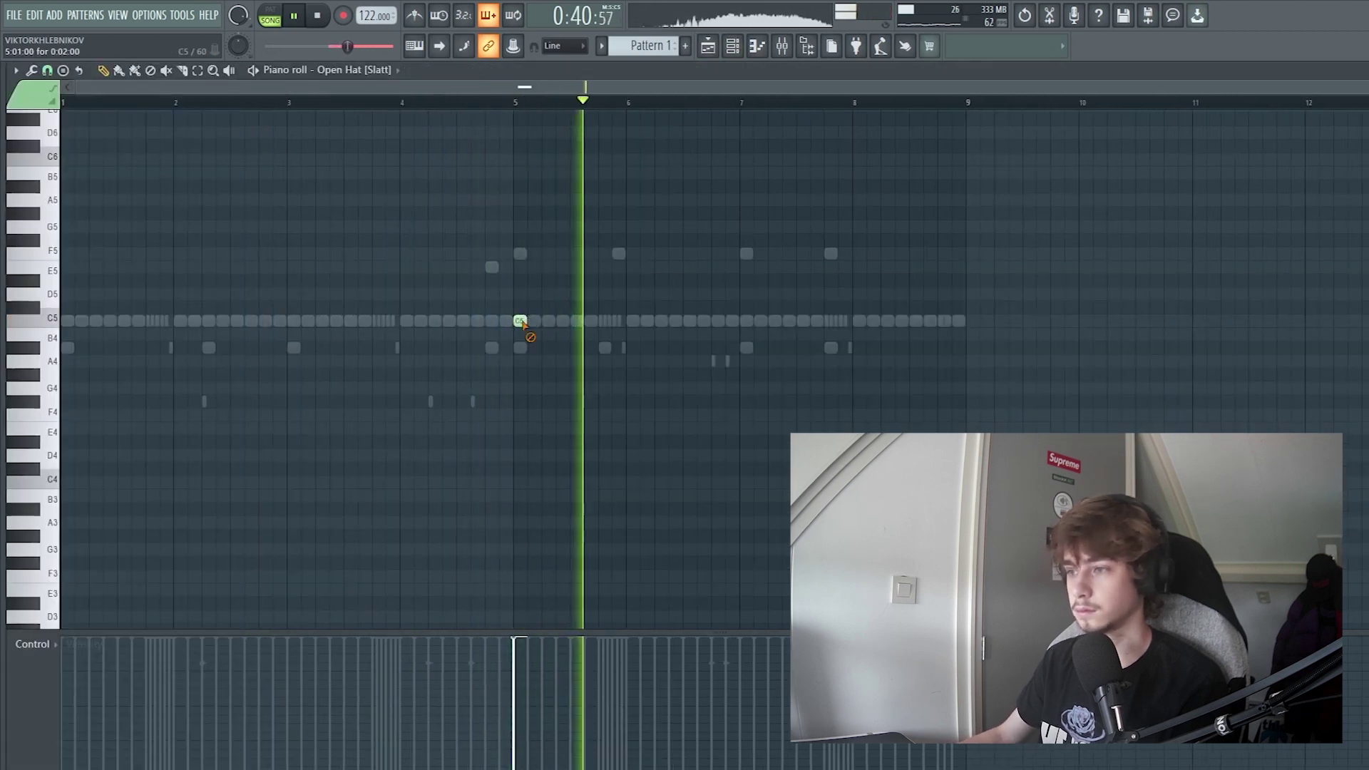
key("F6")
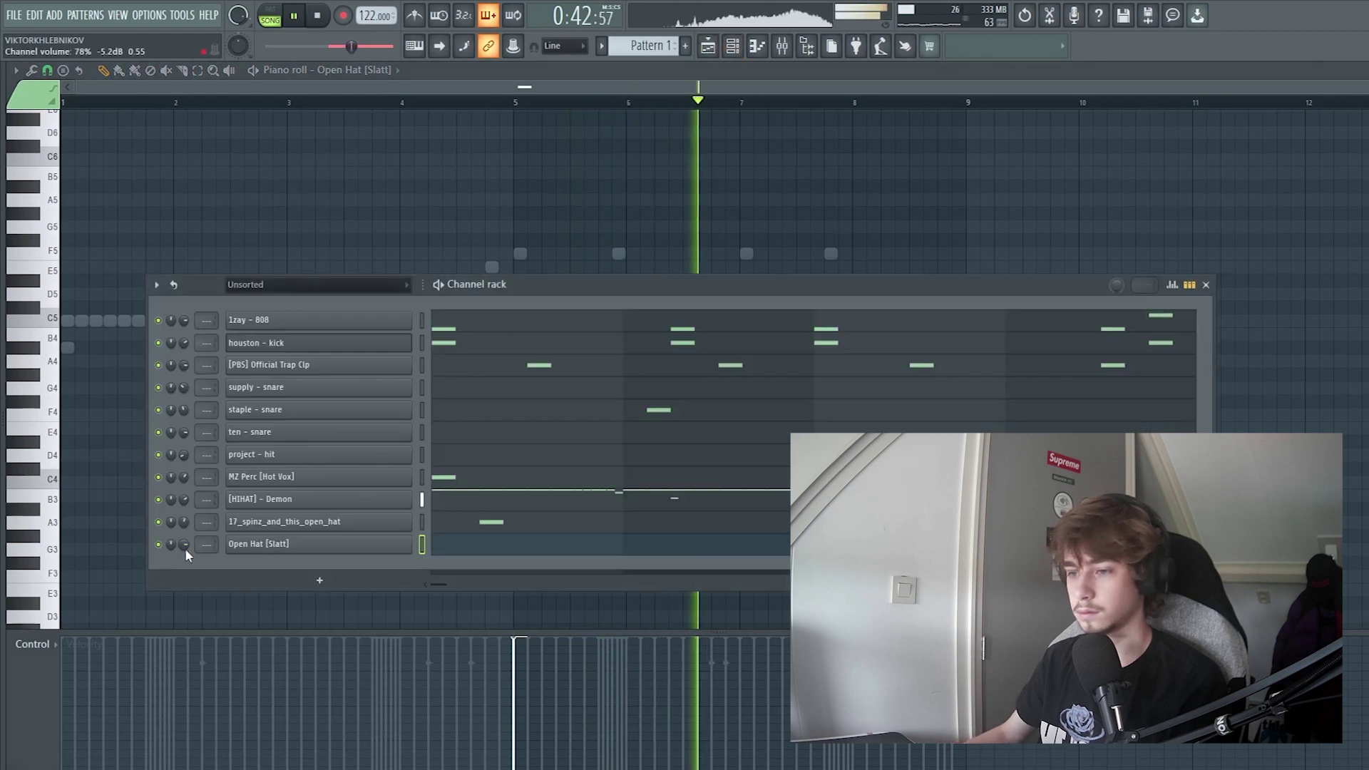
- Add a second C5 hit to the 17_spinz_and_this_open_hat channel early in bar 7 and play the section back
left_click(474, 520)
left_click_drag(757, 322, 768, 321)
left_click(744, 104)
left_click(772, 326)
key("space")
scroll(803, 248, "up", 1)
left_click(733, 50)
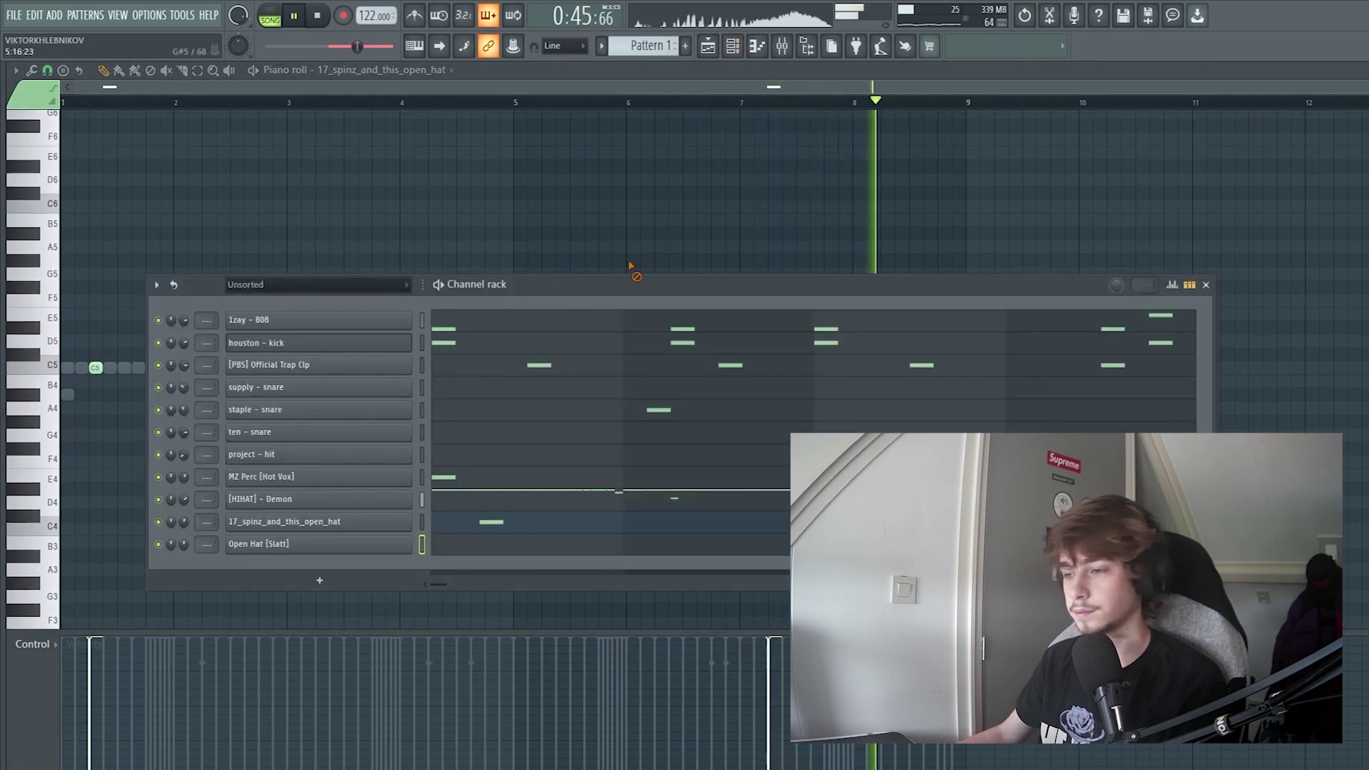
key("F6")
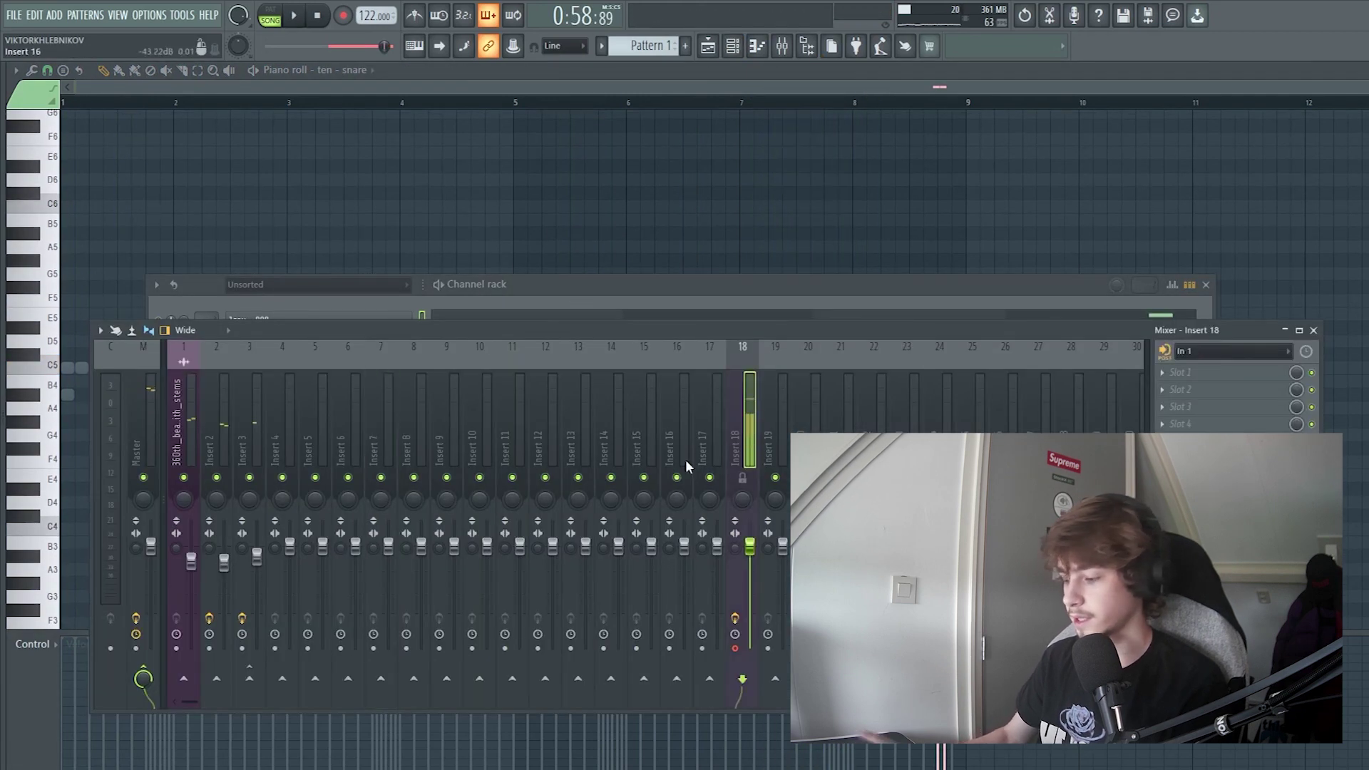
- Move the In 1 recording track from Insert 18 to Insert 23, and route the drum channels to separate mixer tracks starting at Insert 8
key("Right")
key("Right")
key("Right")
key("Right")
key("Right")
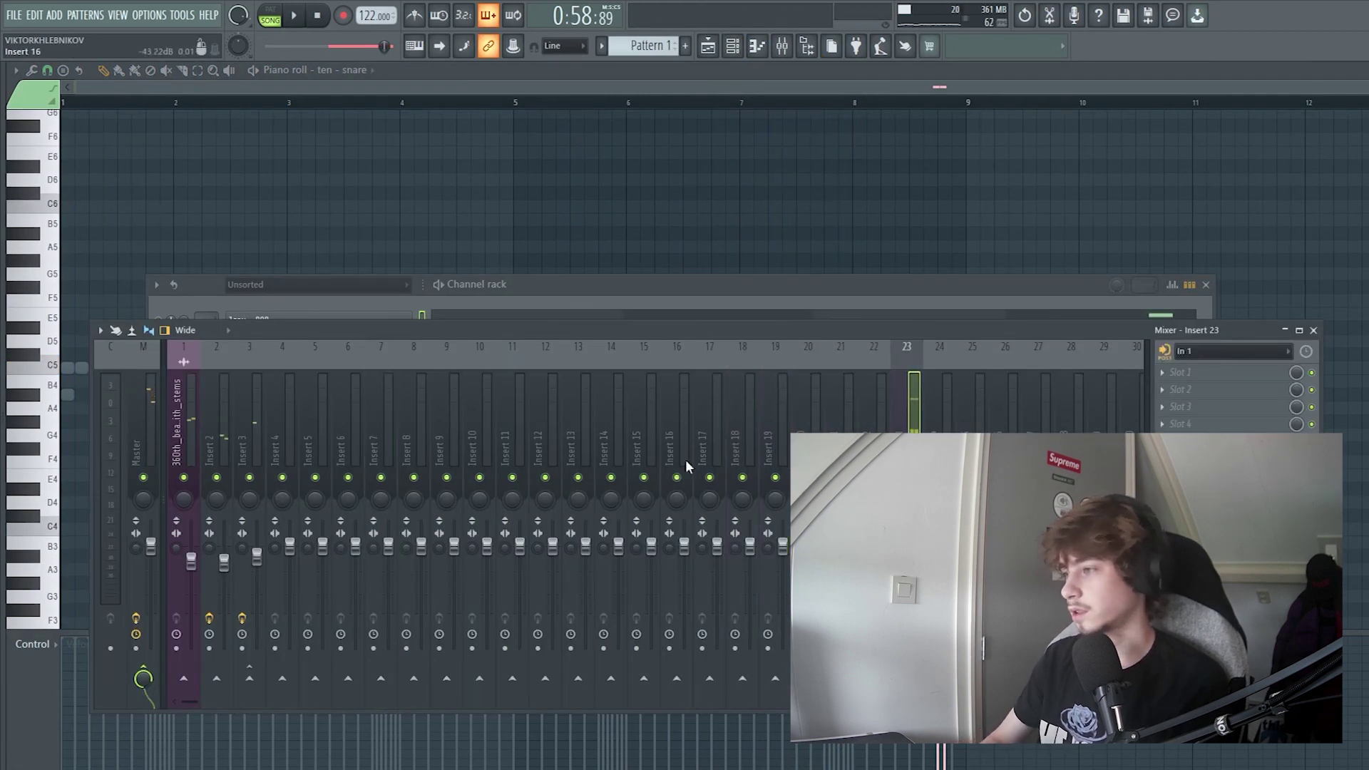
key("ctrl+l")
- Solo the melody tracks in the mixer and bring back the clap, snare and project - hit tracks while playing
right_click(216, 477)
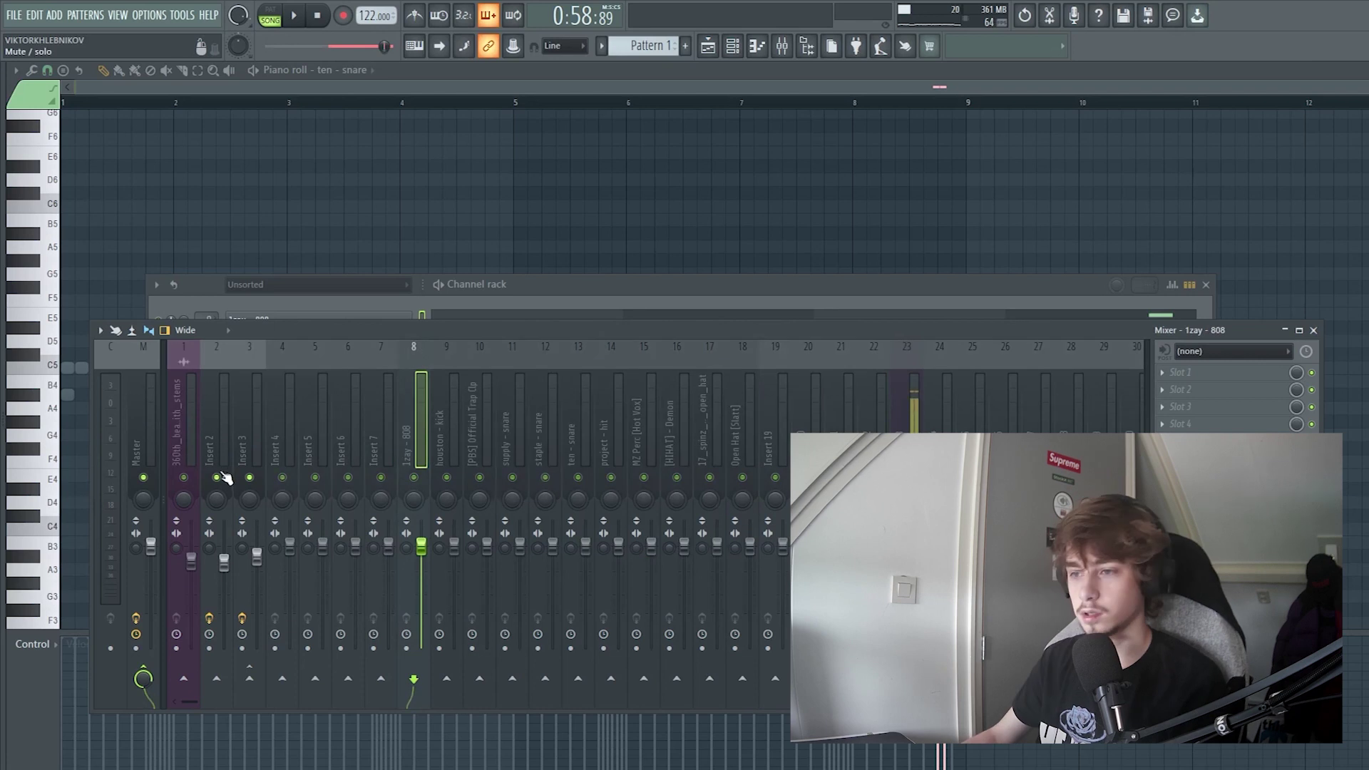
left_click(187, 477)
key("space")
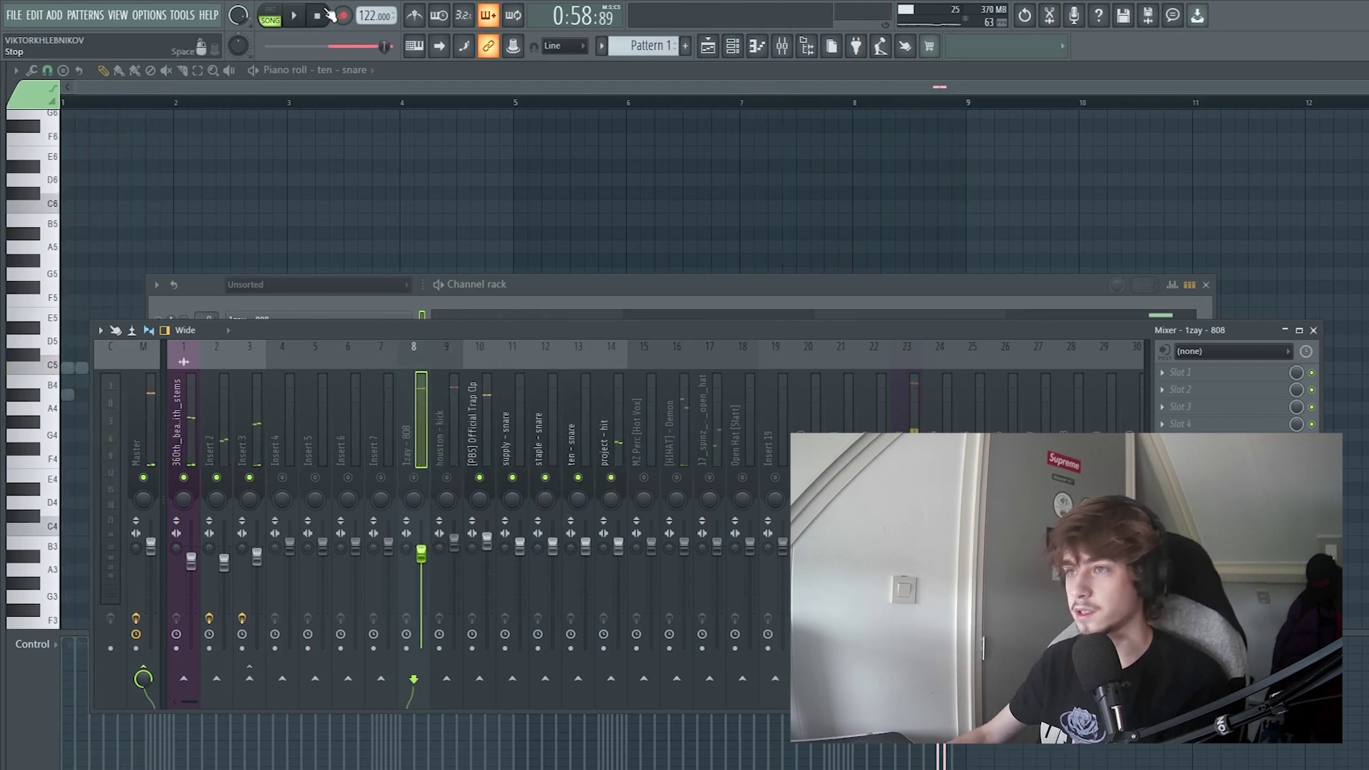
key("space")
- Unmute the MZ Perc [Hot Vox] mixer track and lower its volume during playback
left_click(644, 477)
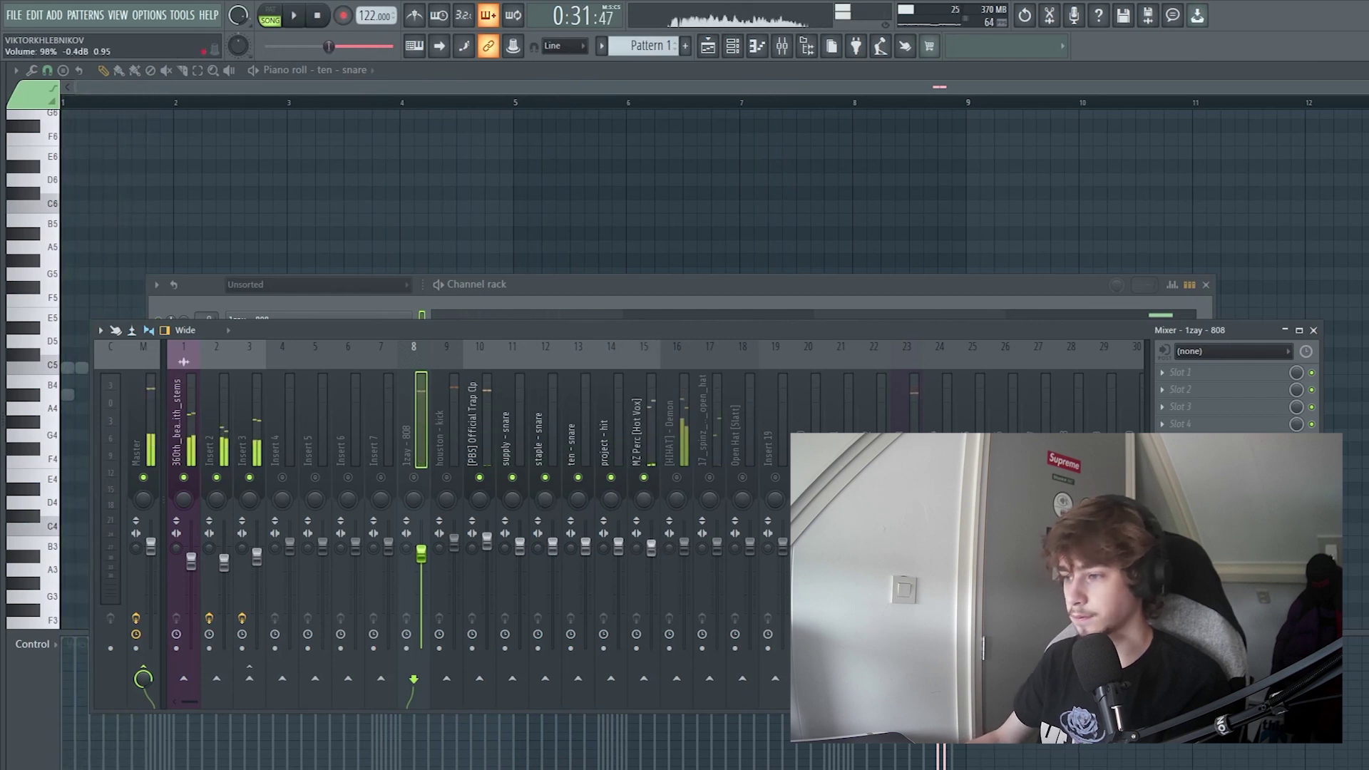
key("space")
left_click_drag(651, 548, 651, 564)
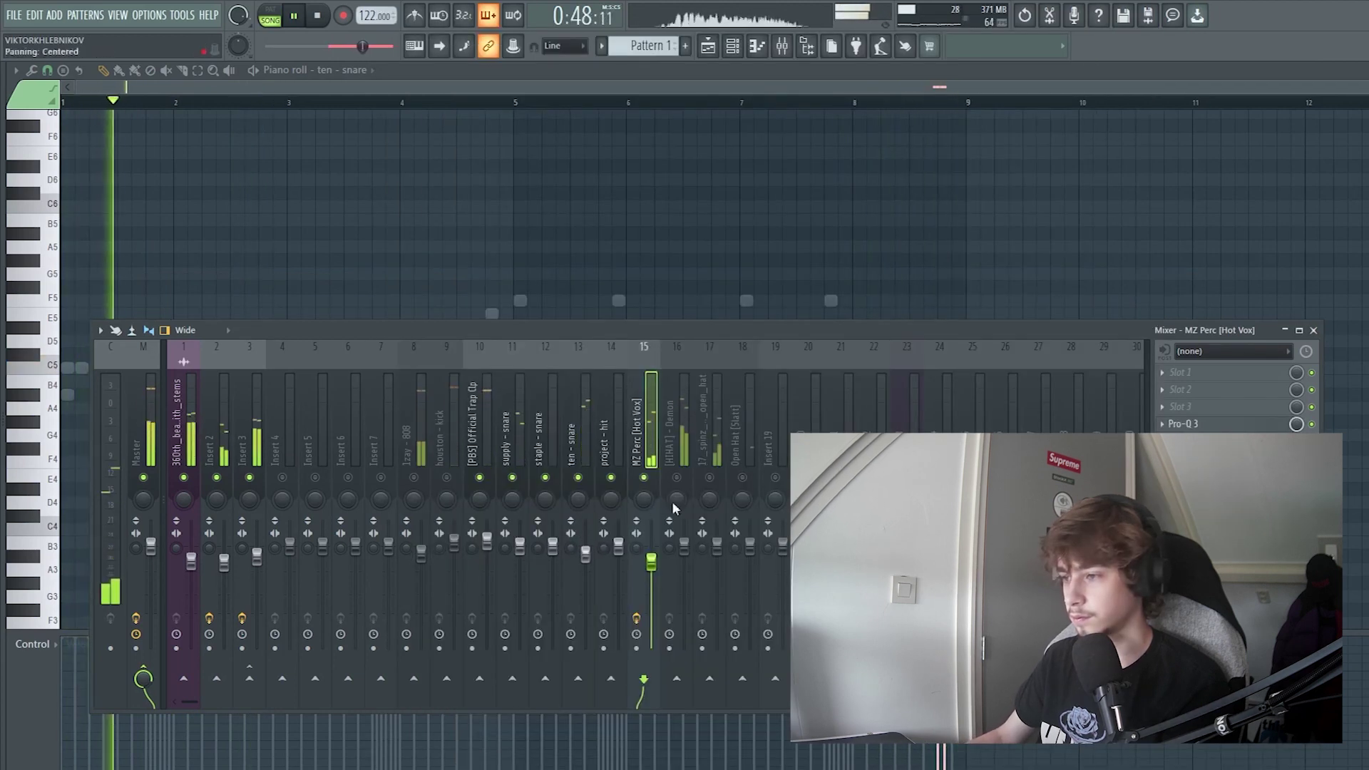
- Unmute the [HIHAT] - Demon, 17_spinz_and_this_open_hat and Open Hat [Slatt] mixer tracks during playback
left_click(676, 477)
left_click(709, 477)
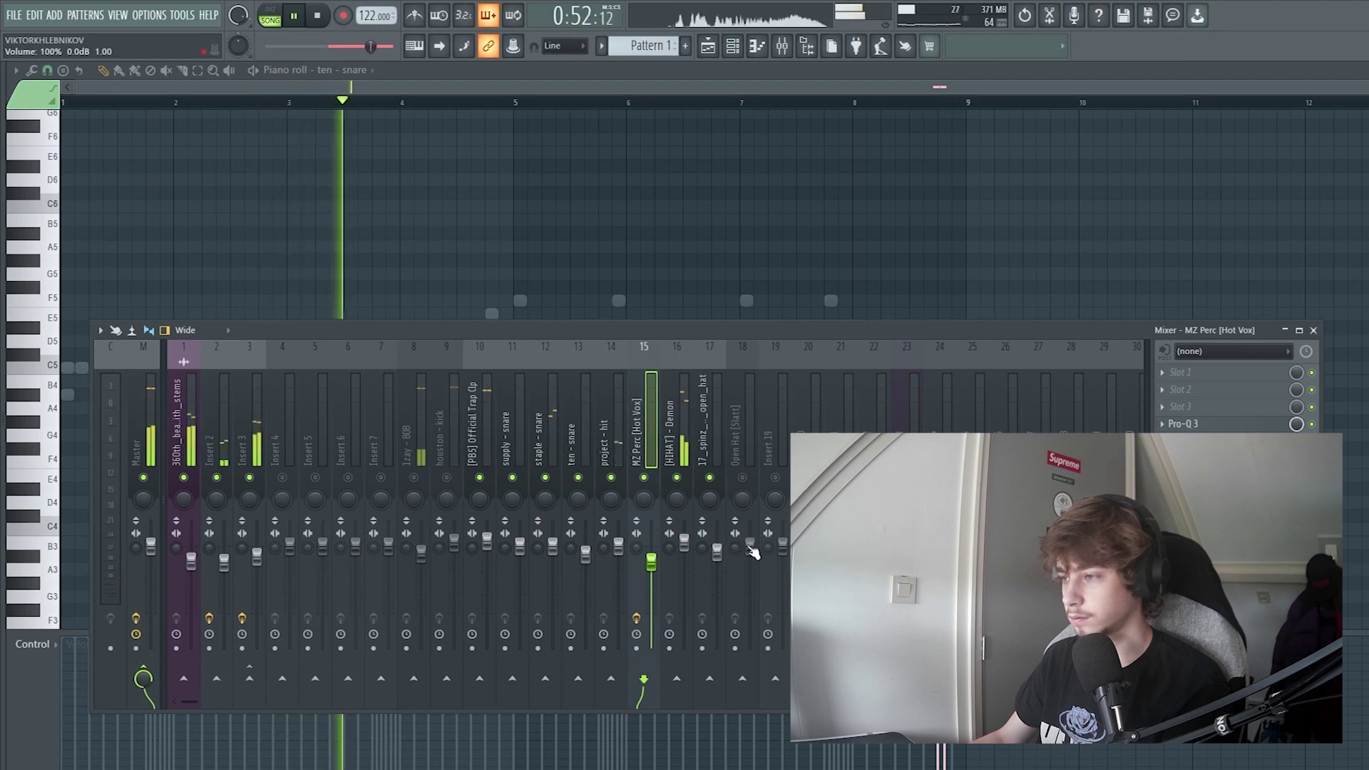
left_click(744, 479)
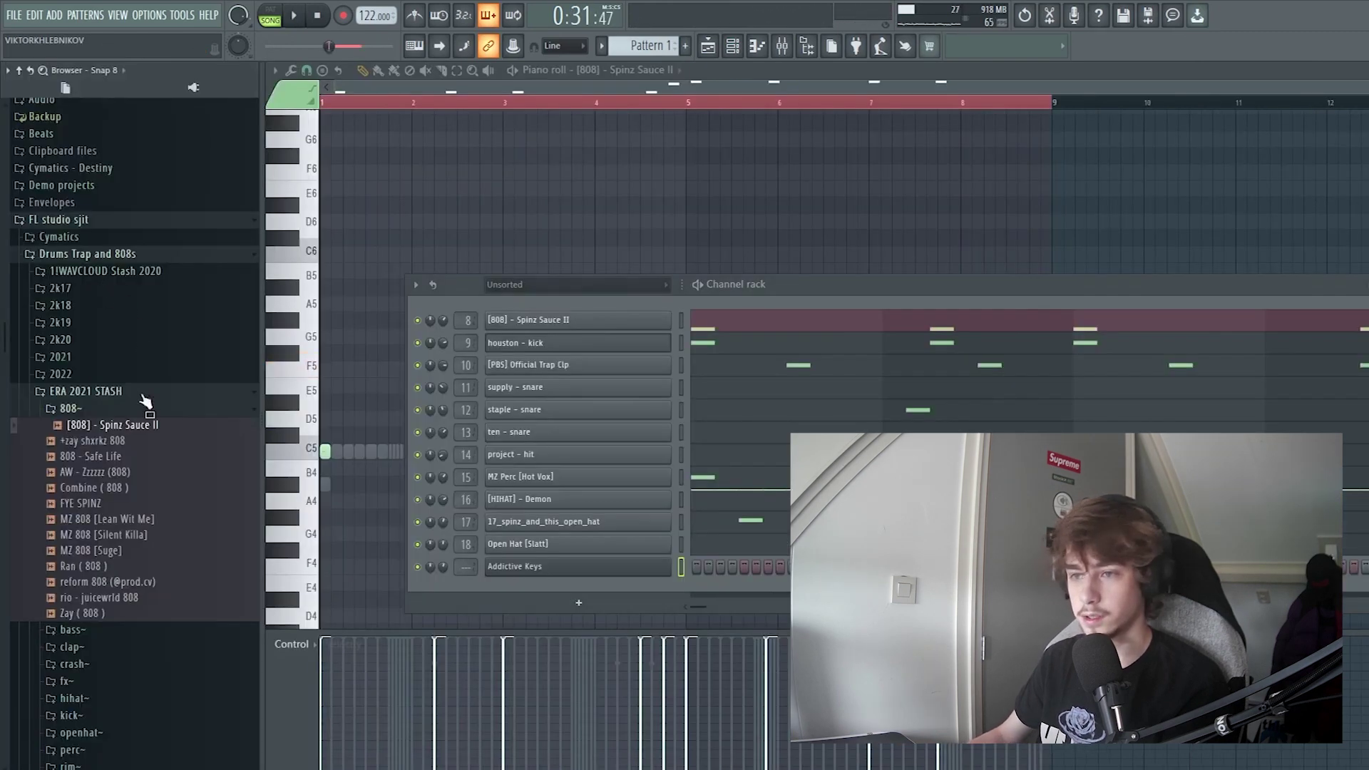
- Look through the 2022 and 2021 drum kit folders for another 808 and load Zay ( 808 ) as a new sampler channel
left_click(93, 391)
left_click(68, 374)
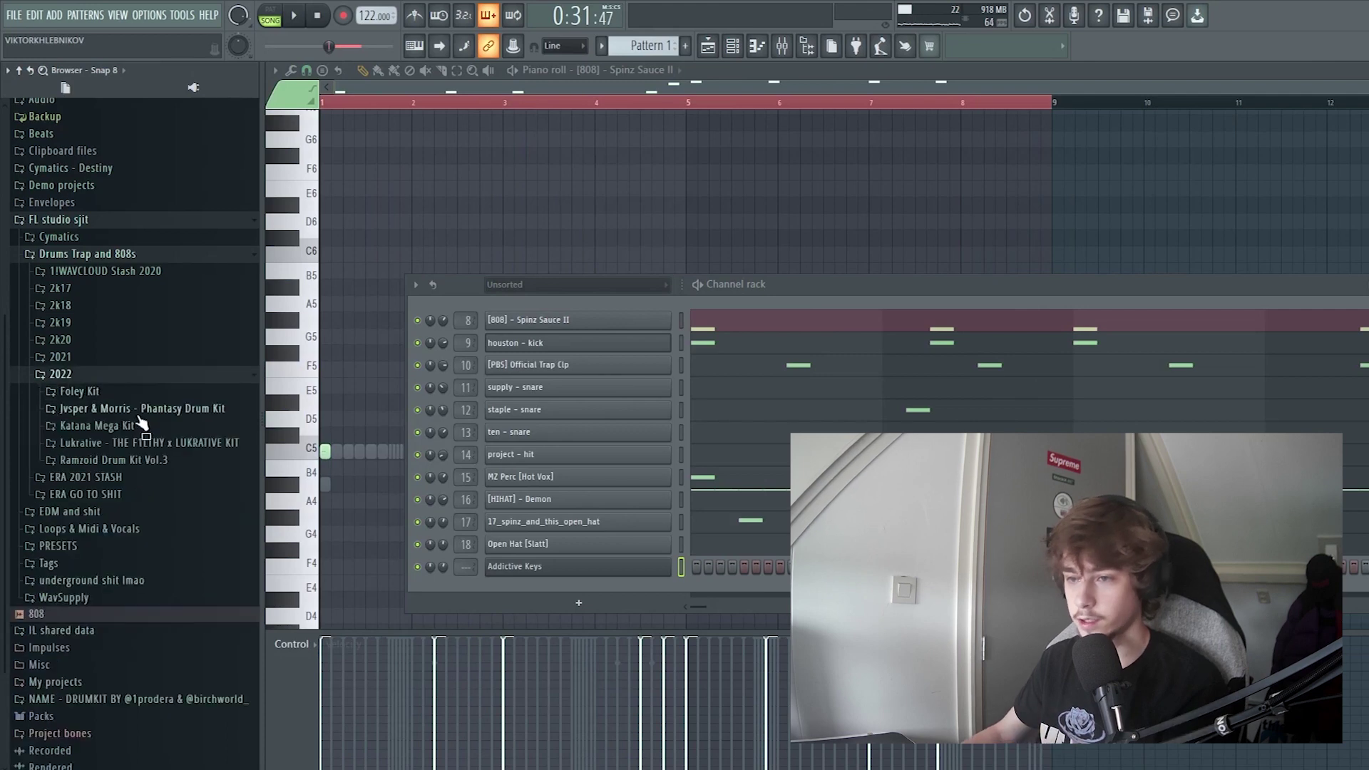
left_click(84, 358)
scroll(171, 485, "down", 5)
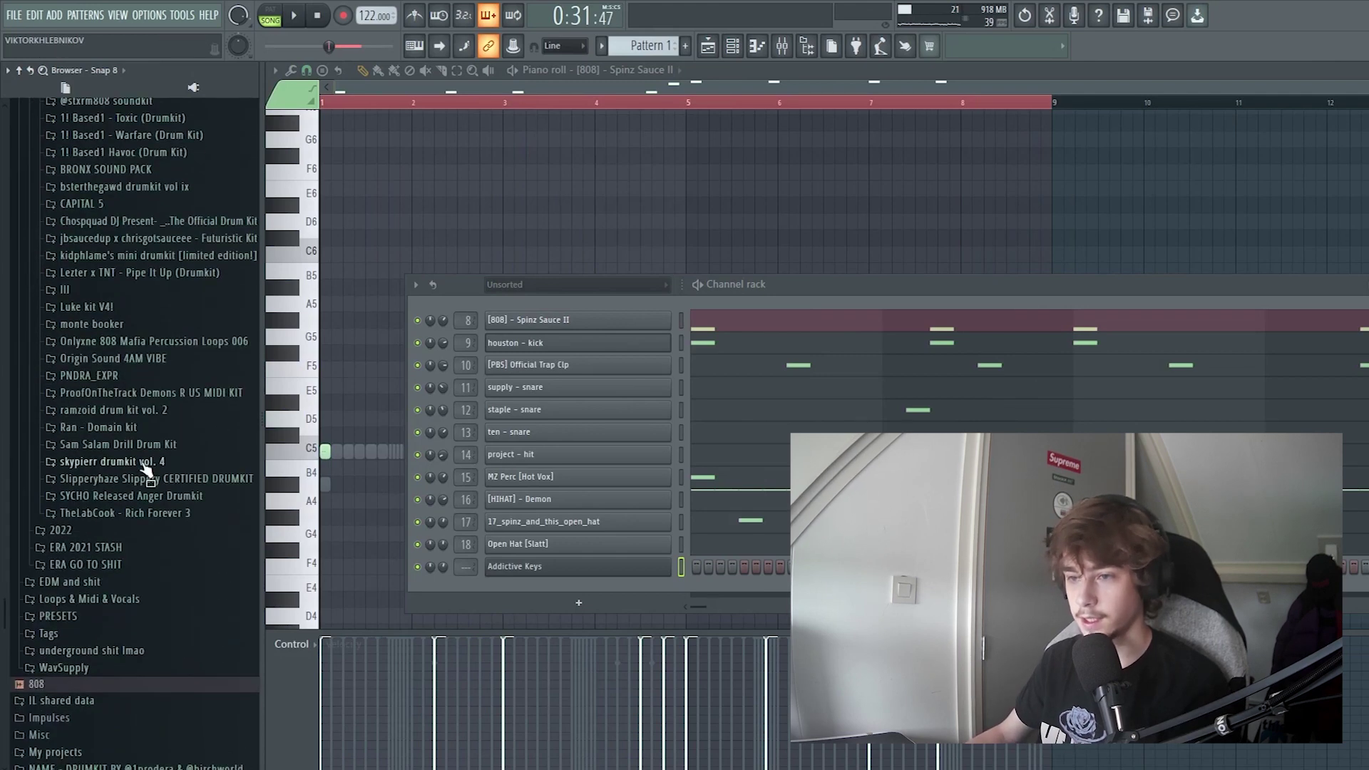
scroll(164, 428, "up", 2)
scroll(159, 399, "down", 2)
left_click(153, 427)
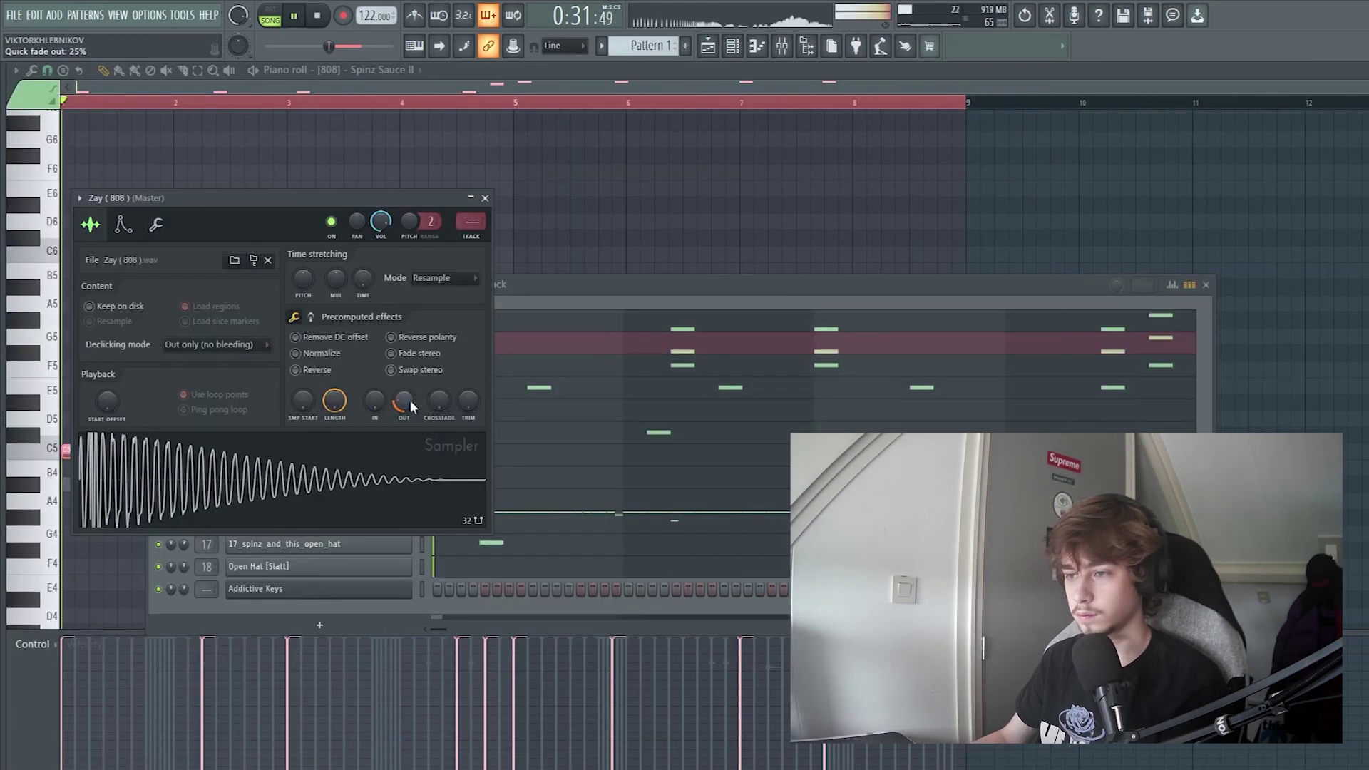
- Route the Zay ( 808 ) channel to mixer track 7 and audition it with the beat
key("space")
left_click(476, 218)
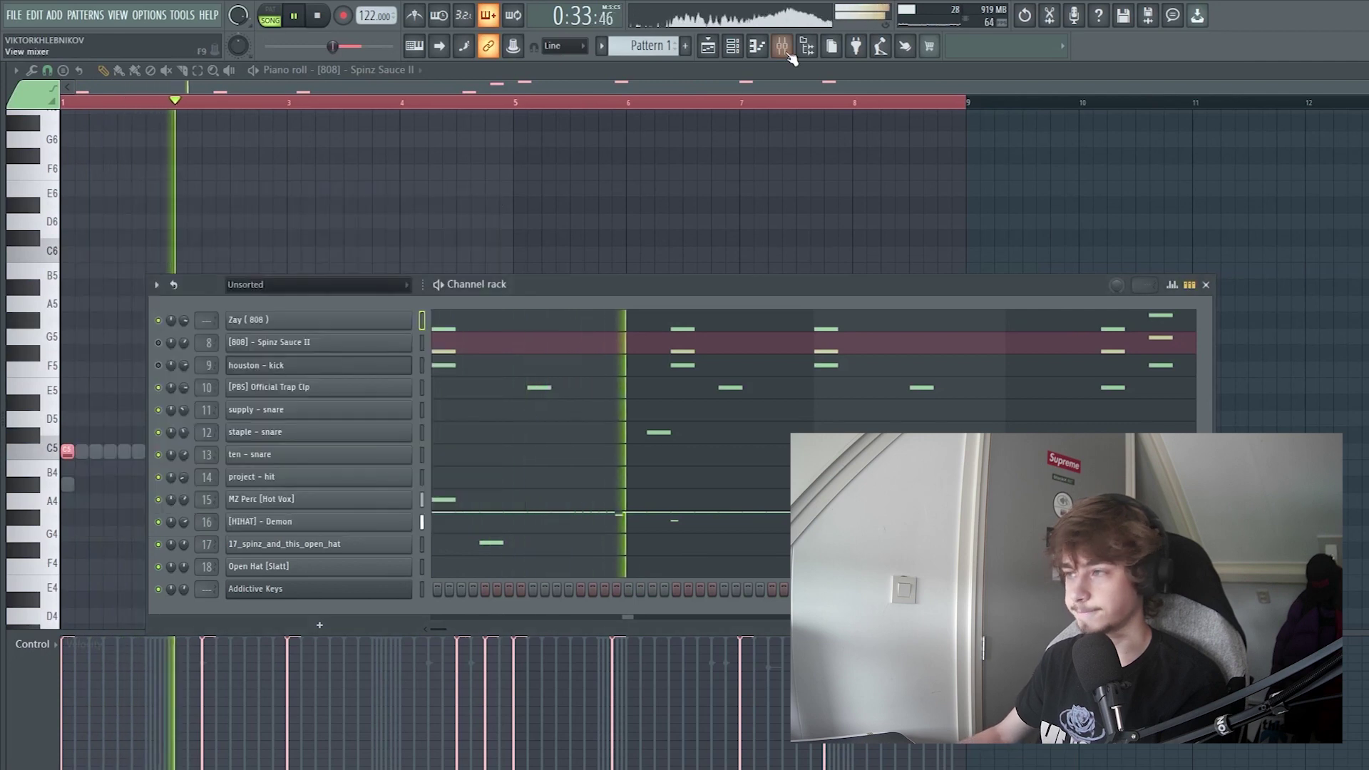
key("F9")
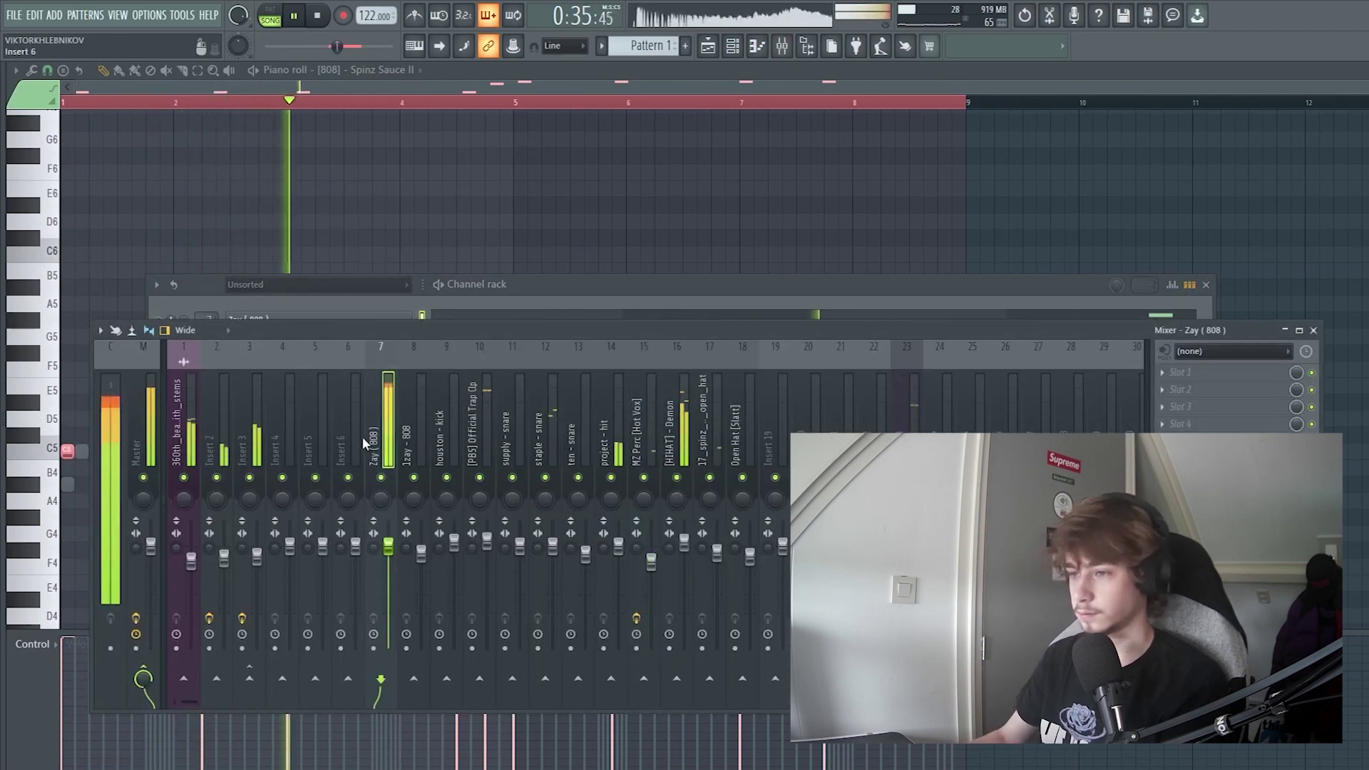
left_click(377, 319)
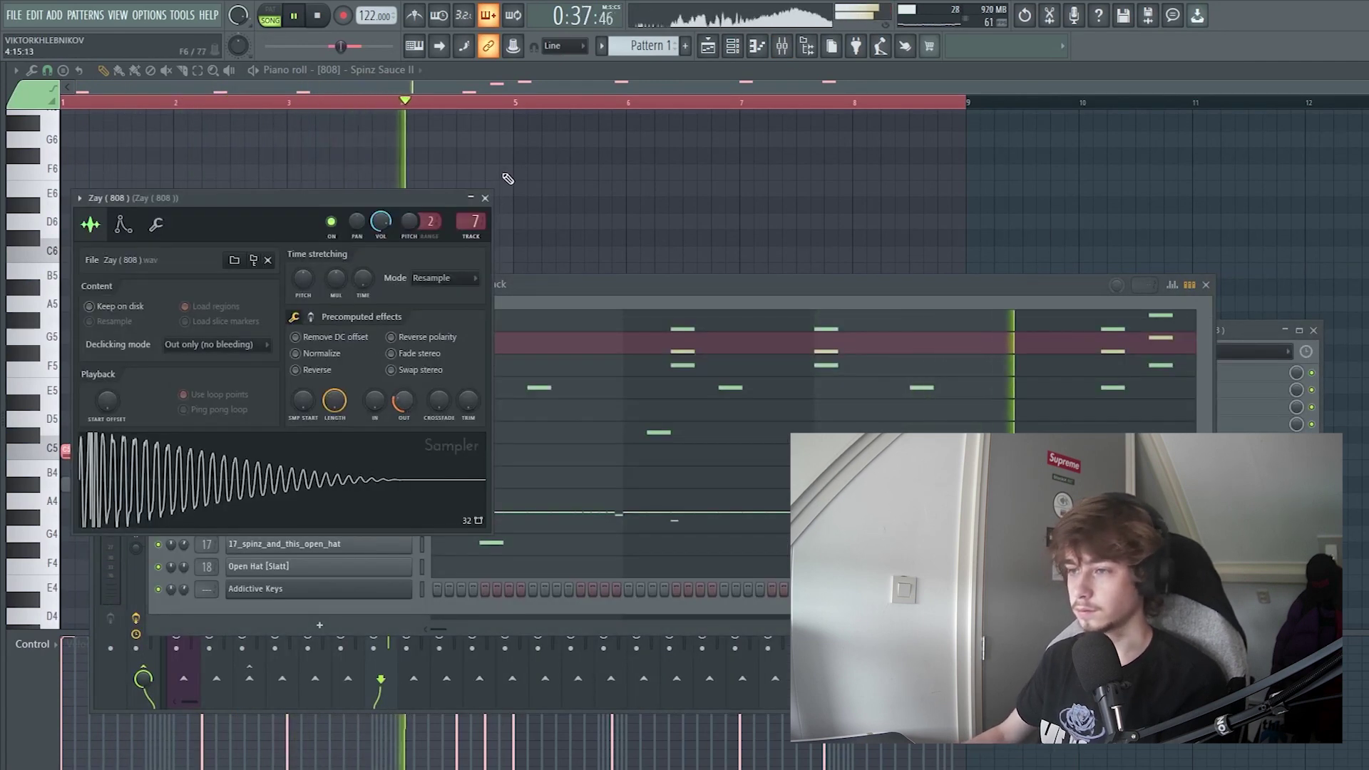
left_click(484, 198)
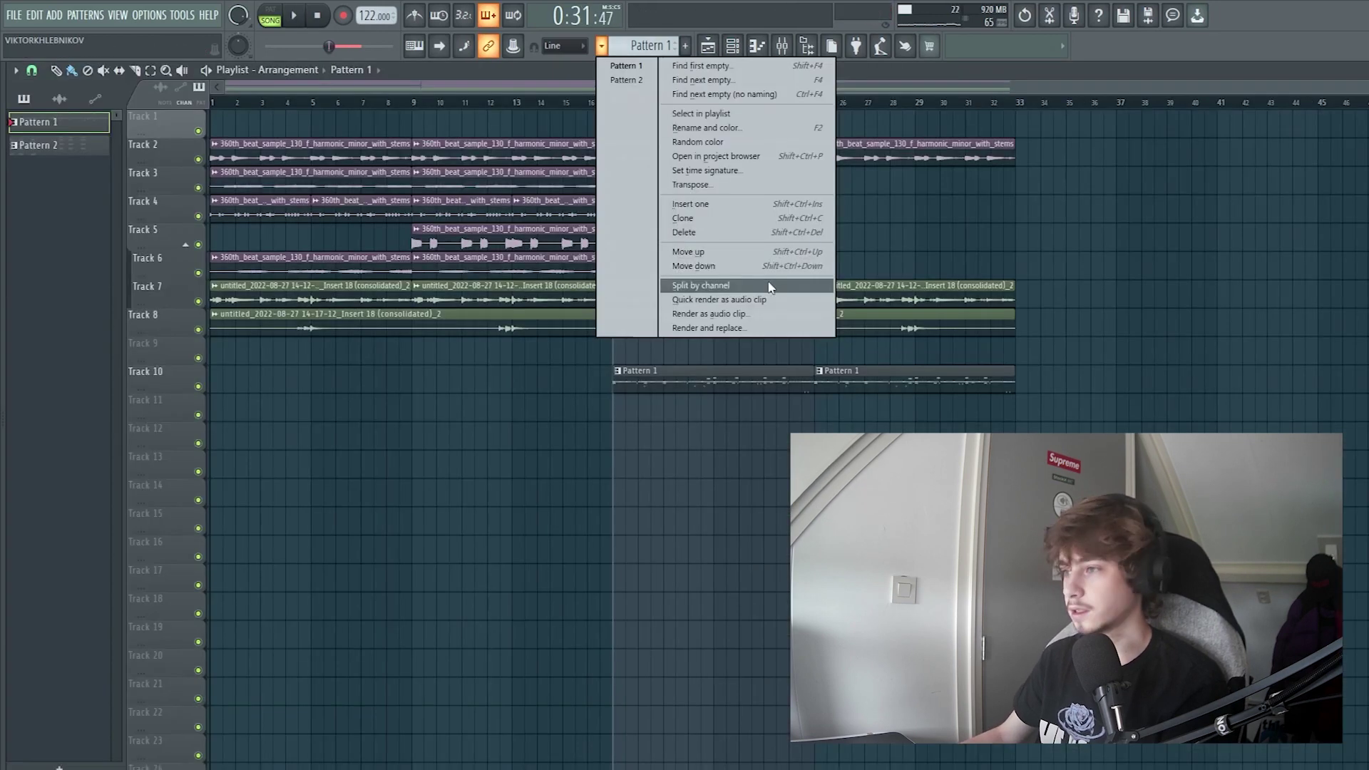
- Split Pattern 1 by channel and delete the leftover Pattern 1 clips from the playlist
left_click(802, 373)
right_click(563, 324)
right_click(702, 378)
right_click(905, 385)
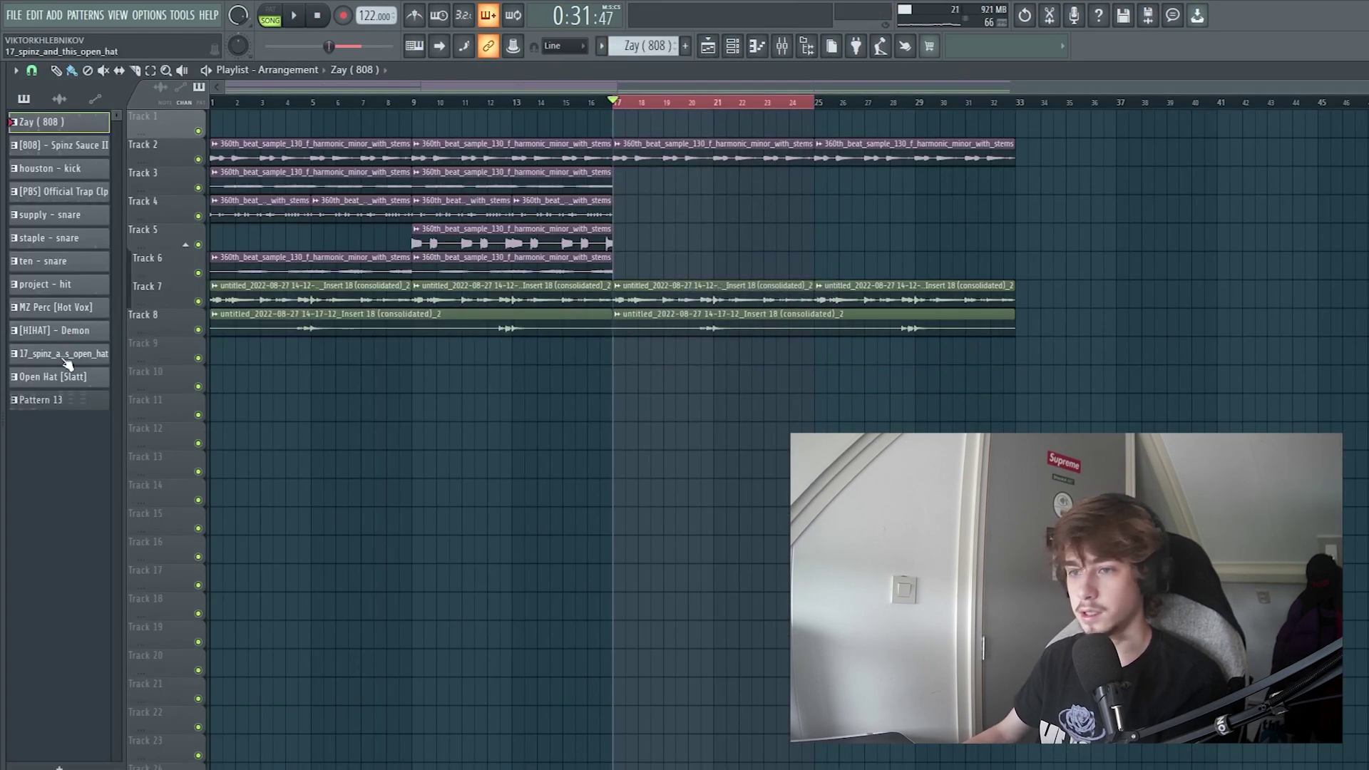
- Place the split patterns on separate playlist tracks from bar 17 and shift the hi-hat and open hat clips down one track
left_click(66, 376, "shift")
left_click_drag(66, 376, 615, 384)
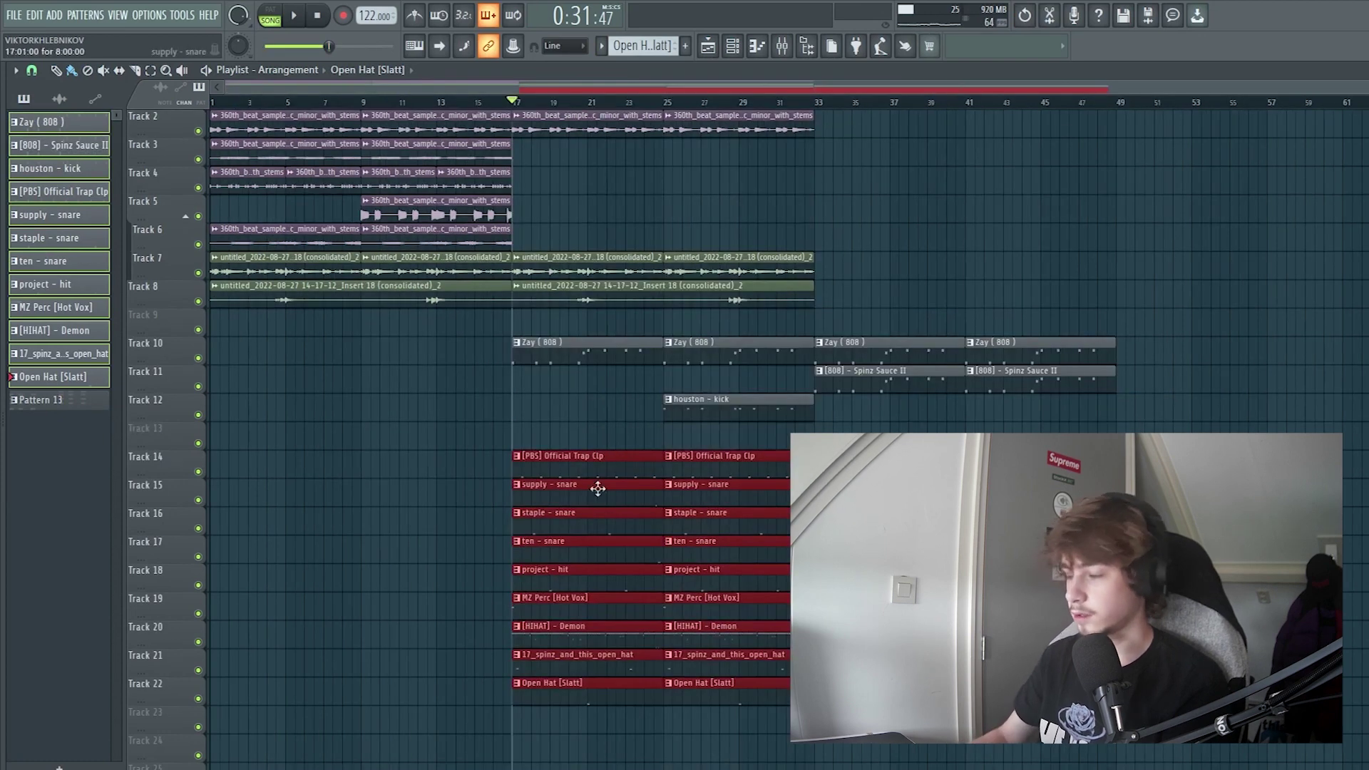
mouse_move(1134, 721)
left_mouse_down()
mouse_move(653, 602)
mouse_move(576, 631)
left_mouse_up()
key("shift+Down")
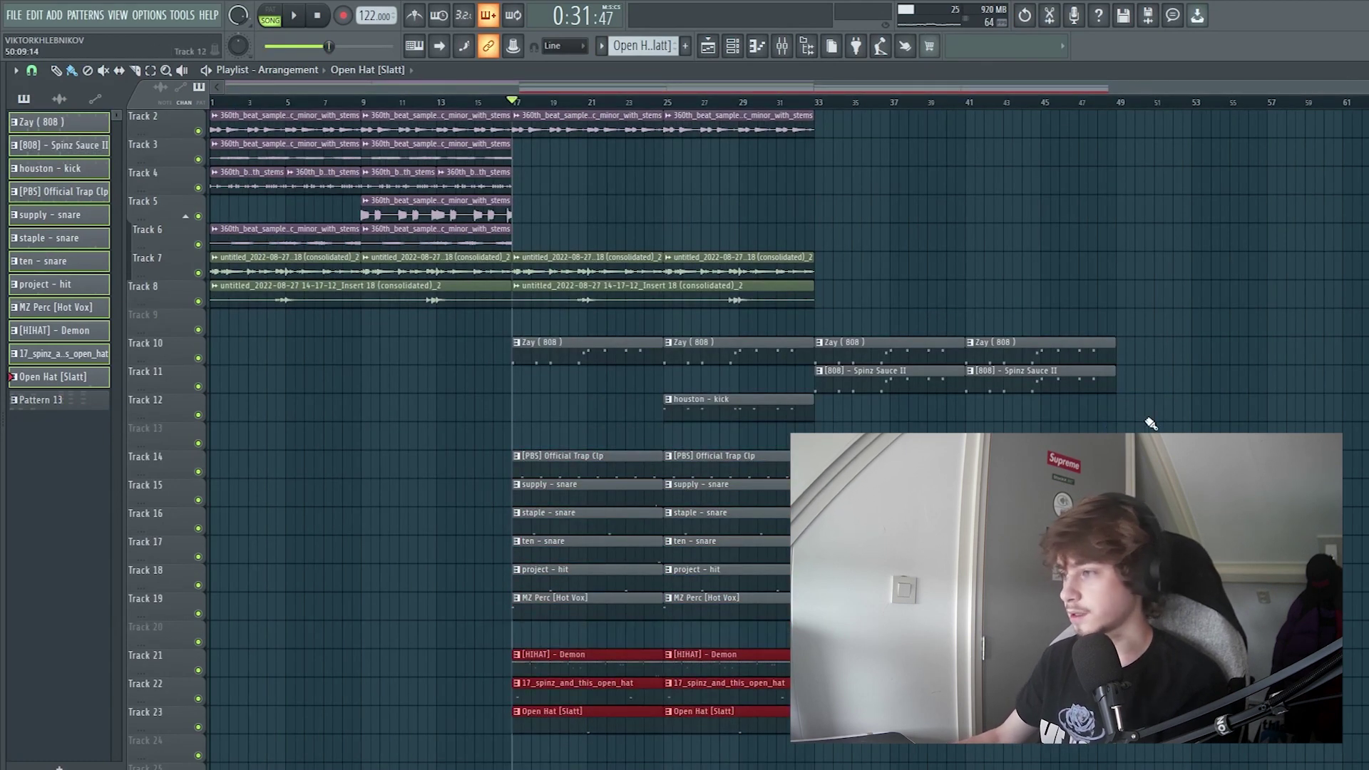
- Delete the Zay ( 808 ) clips from bar 33 onward and move the playback position to the song's start
scroll(1147, 419, "down", 4)
scroll(1147, 420, "up", 4)
scroll(1148, 420, "down", 2)
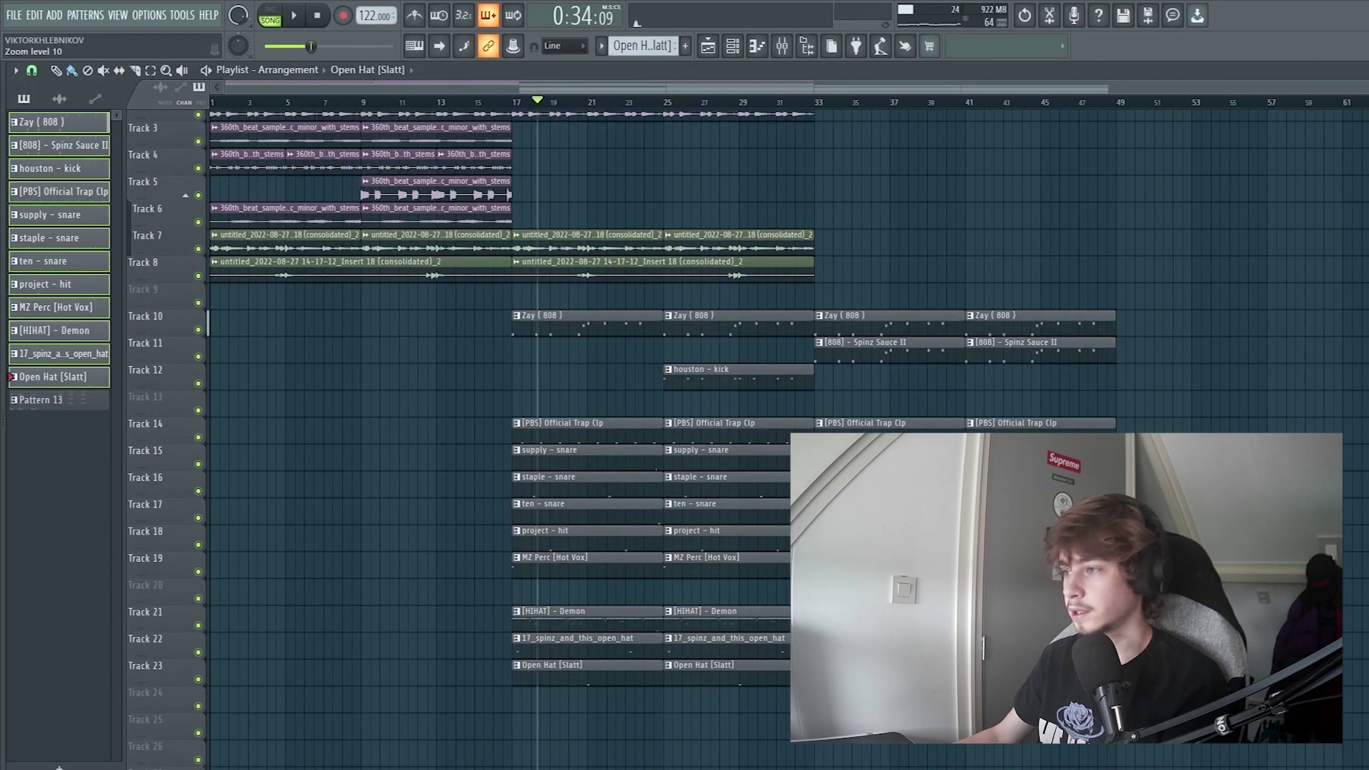
scroll(1202, 360, "up", 2)
right_click(929, 366)
right_click(998, 366)
left_click(215, 102)
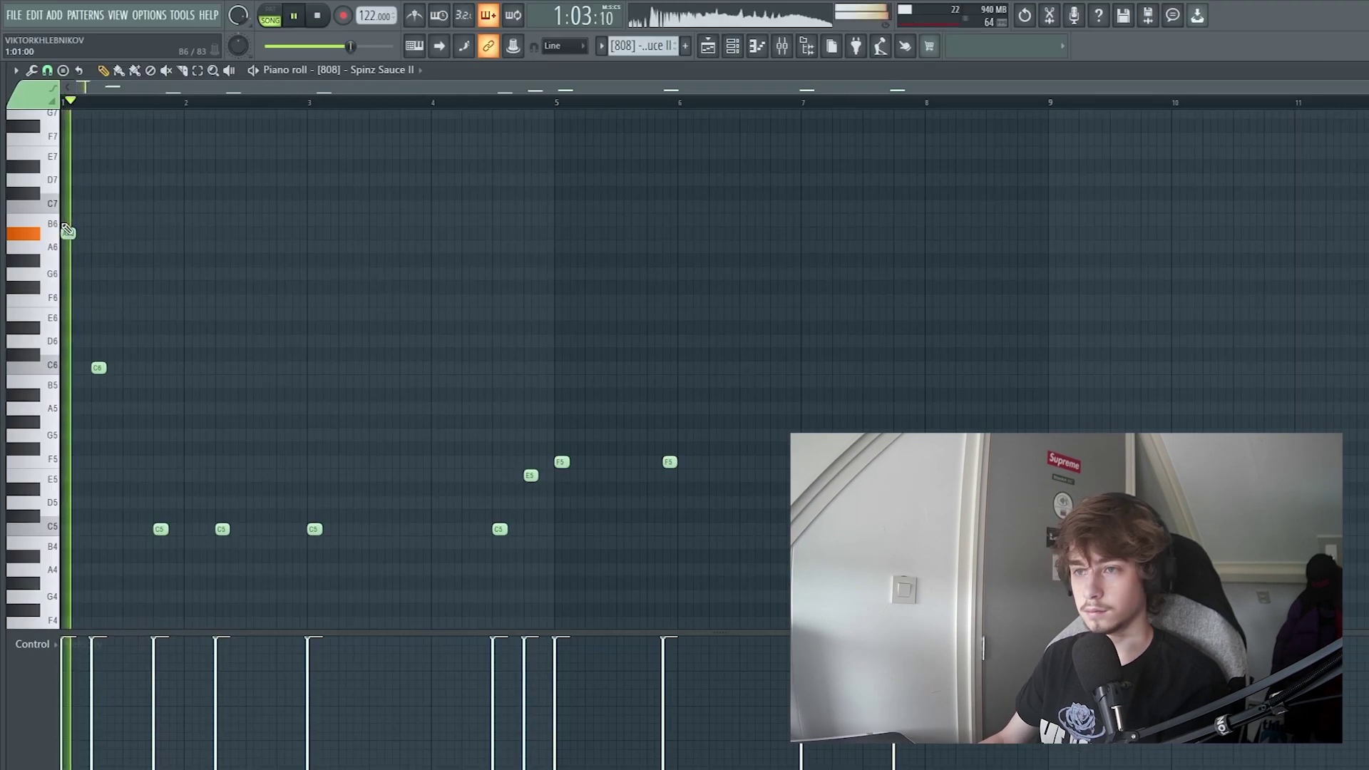
- Lower the opening [808] - Spinz Sauce II note to A#5, play it back, and check that section in the playlist
key("space")
left_click_drag(72, 224, 69, 235)
key("space")
key("space")
key("space")
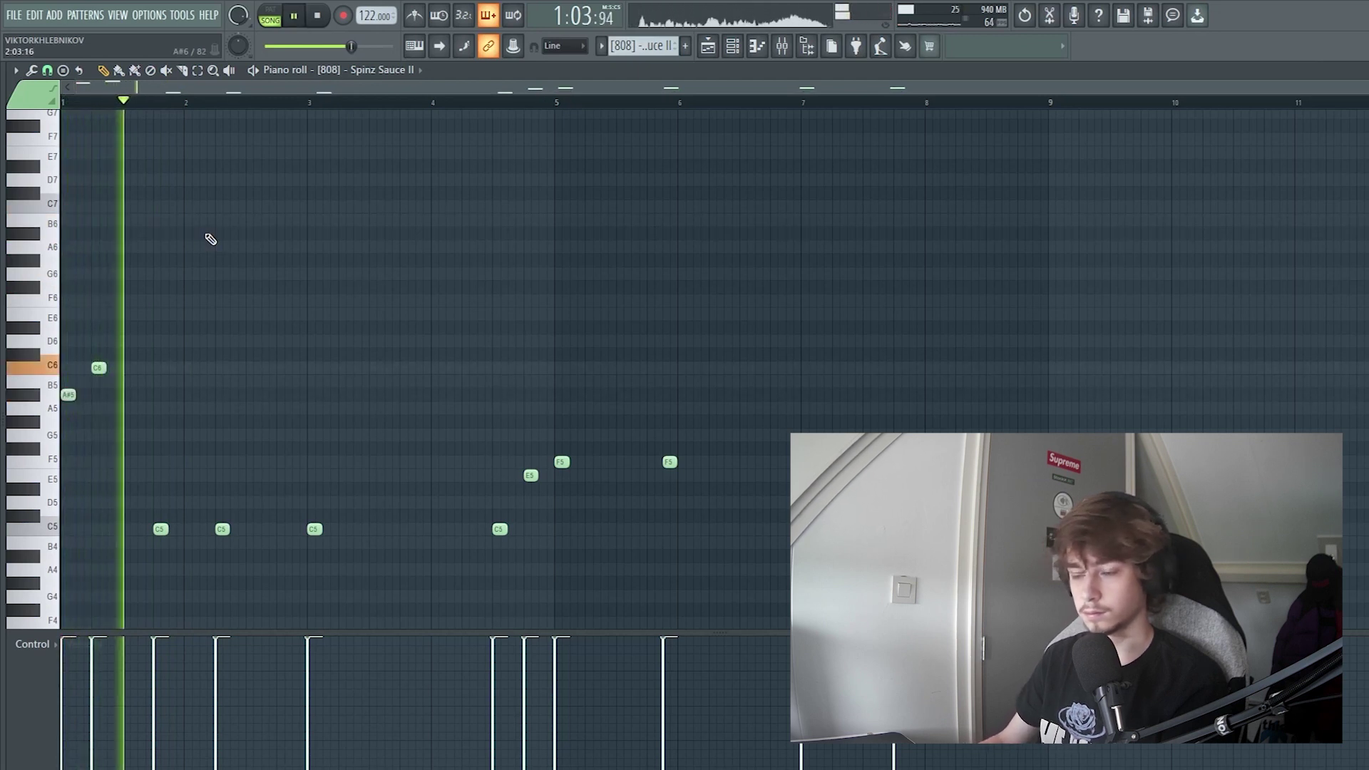
left_click(708, 47)
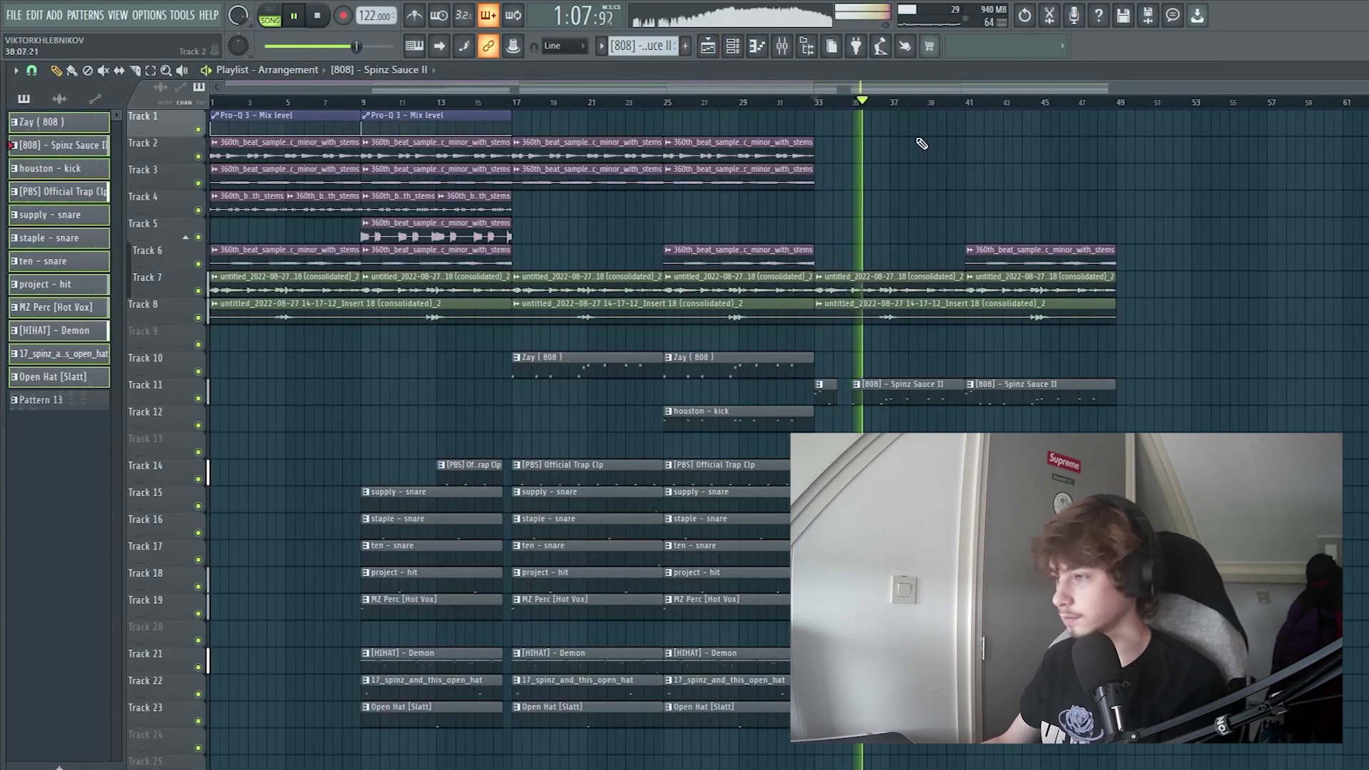
scroll(919, 142, "up", 5)
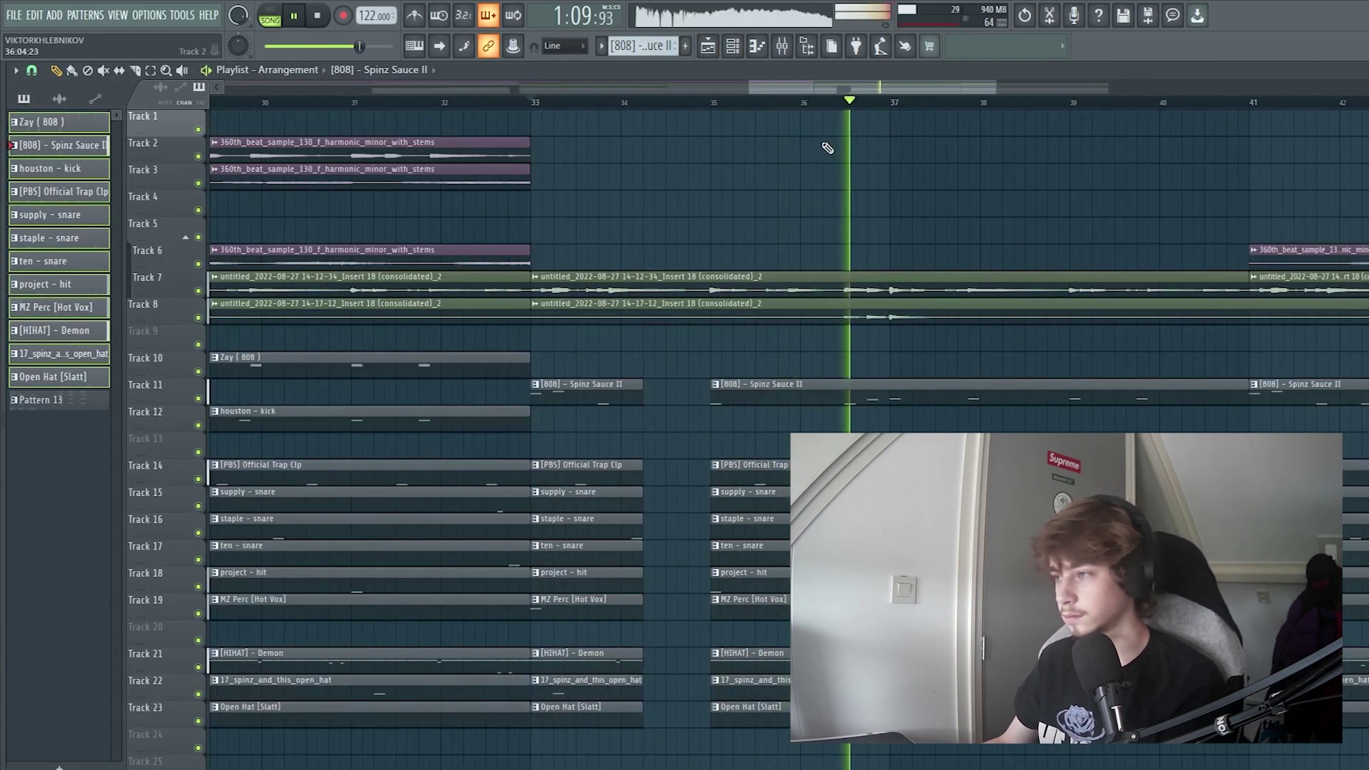
scroll(824, 143, "down", 5)
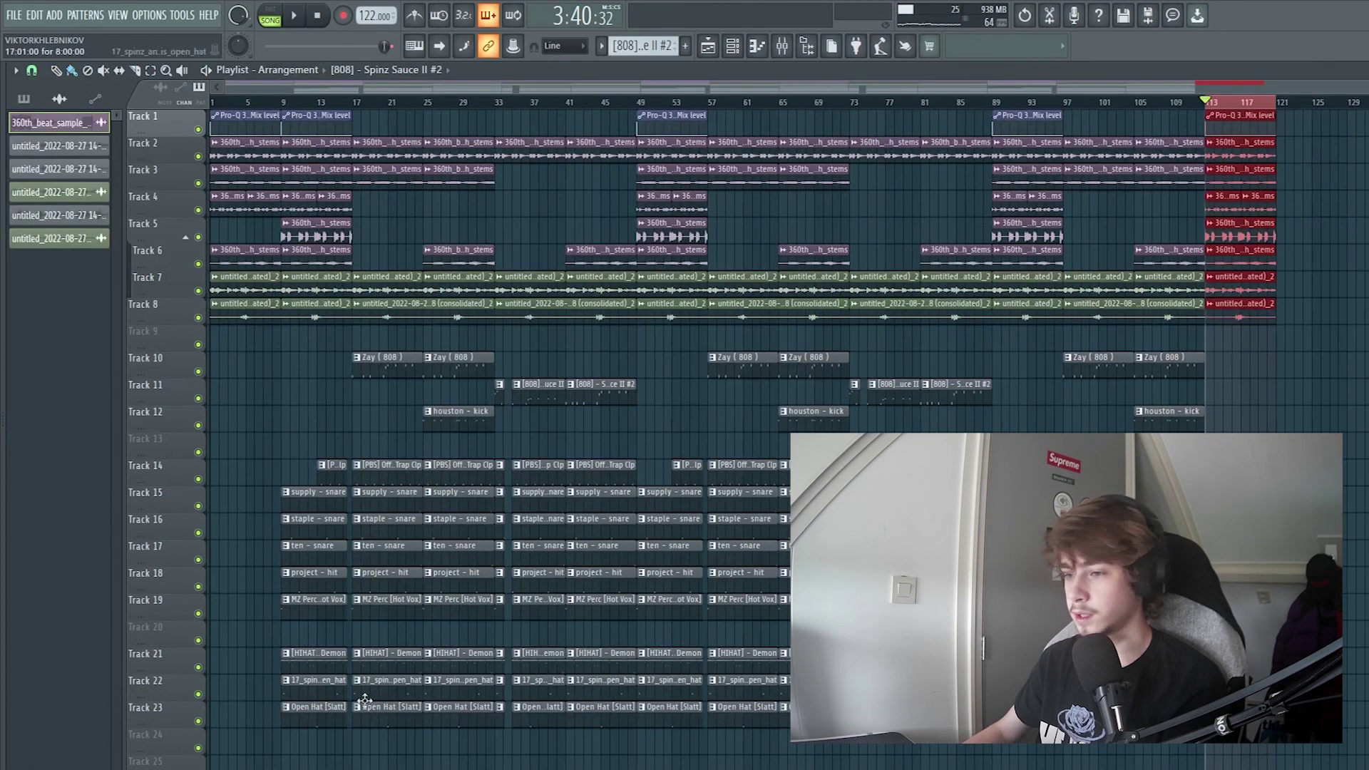
- Review the arrangement section by section, from the part starting at bar 9 to the outro at bar 113
left_click_drag(297, 725, 314, 101)
left_click_drag(221, 485, 258, 111)
left_click_drag(307, 700, 325, 91)
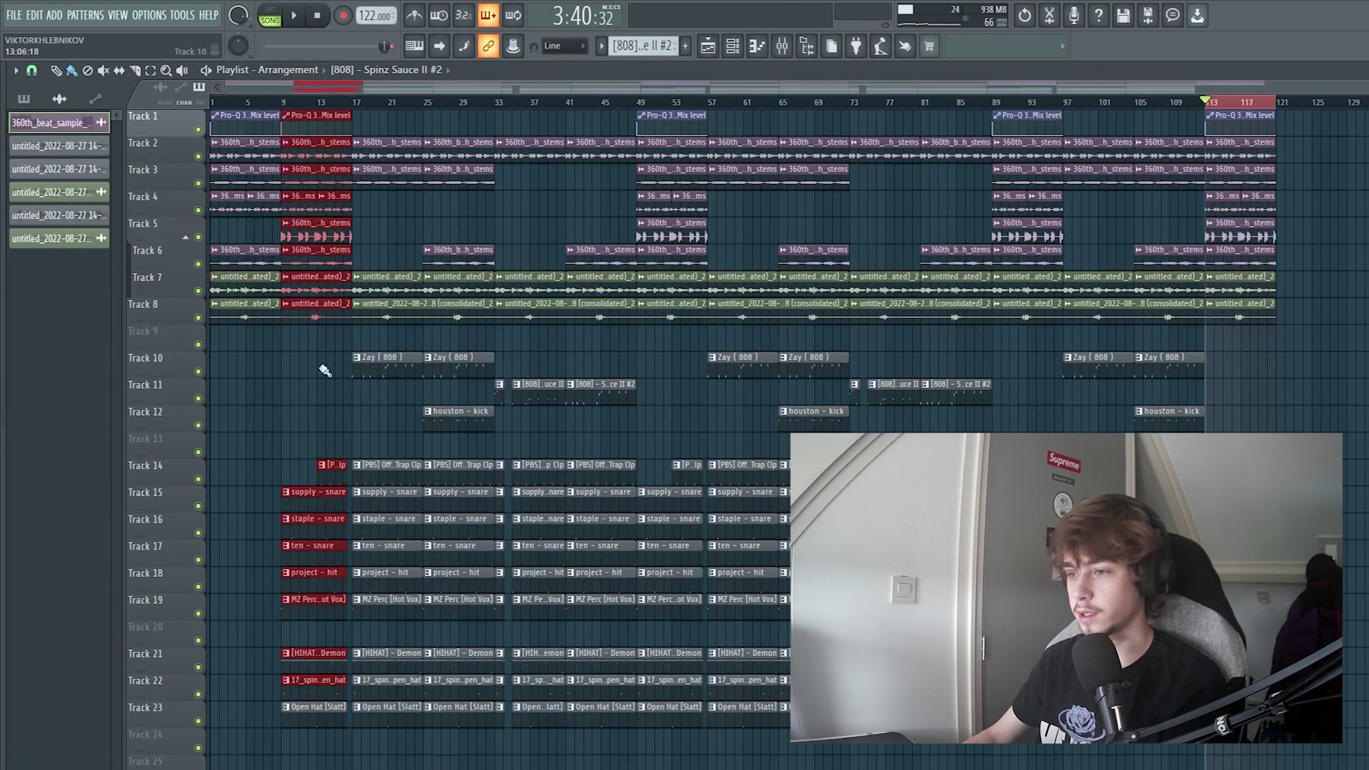
left_click_drag(366, 750, 635, 100)
left_click_drag(647, 101, 688, 101)
left_click_drag(727, 102, 827, 105)
left_click(849, 102)
scroll(845, 106, "down", 3)
scroll(805, 107, "up", 2)
left_click(842, 104)
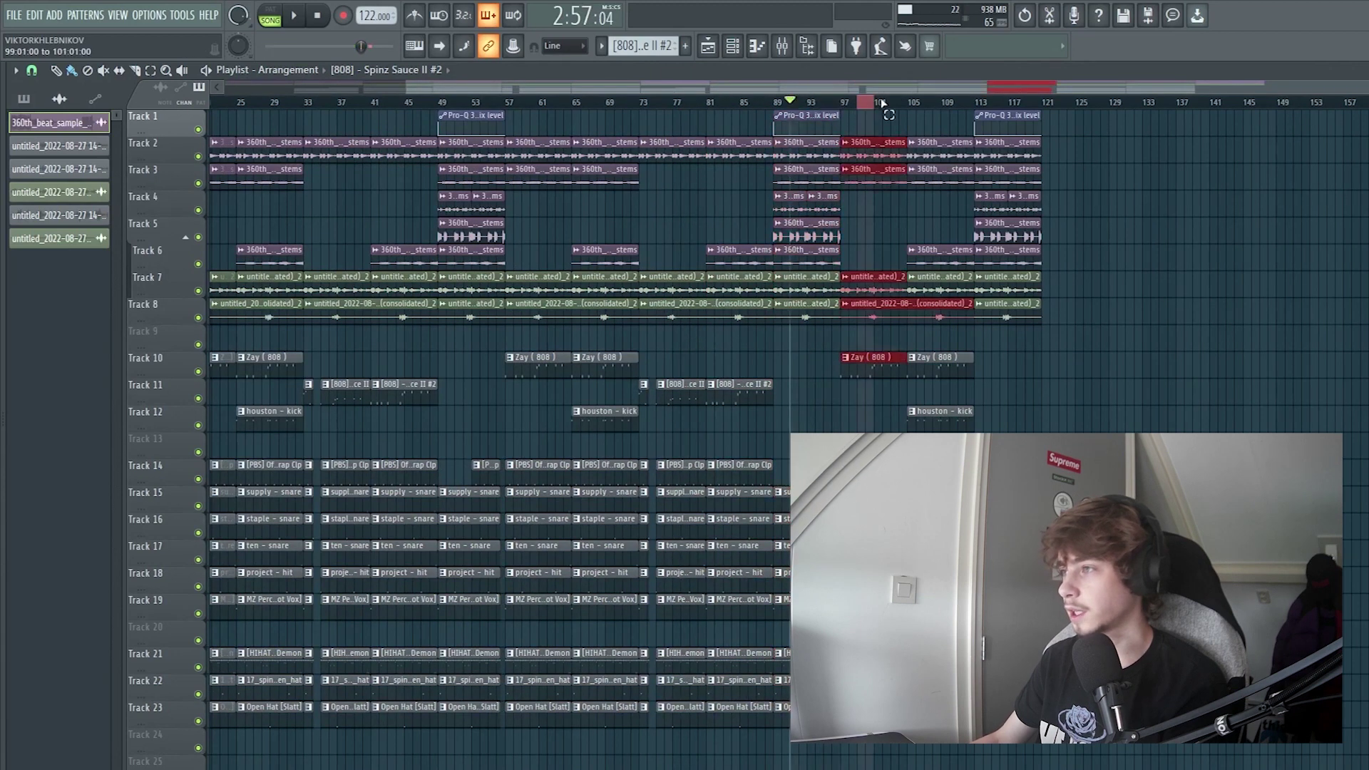
right_click(977, 102)
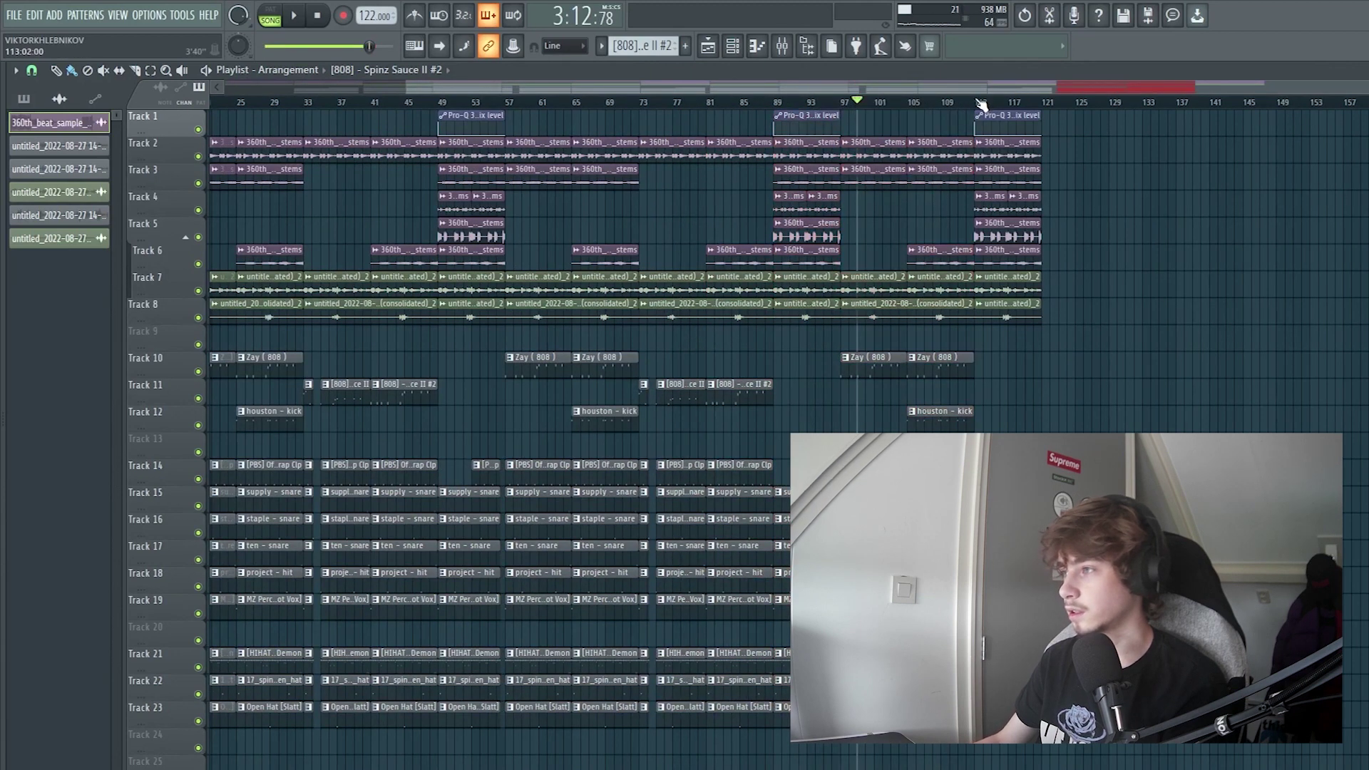
- Create a Master volume automation clip over bars 113 to 121 and curve it downward as a fade-out
left_click_drag(980, 104, 1041, 104)
left_click(782, 46)
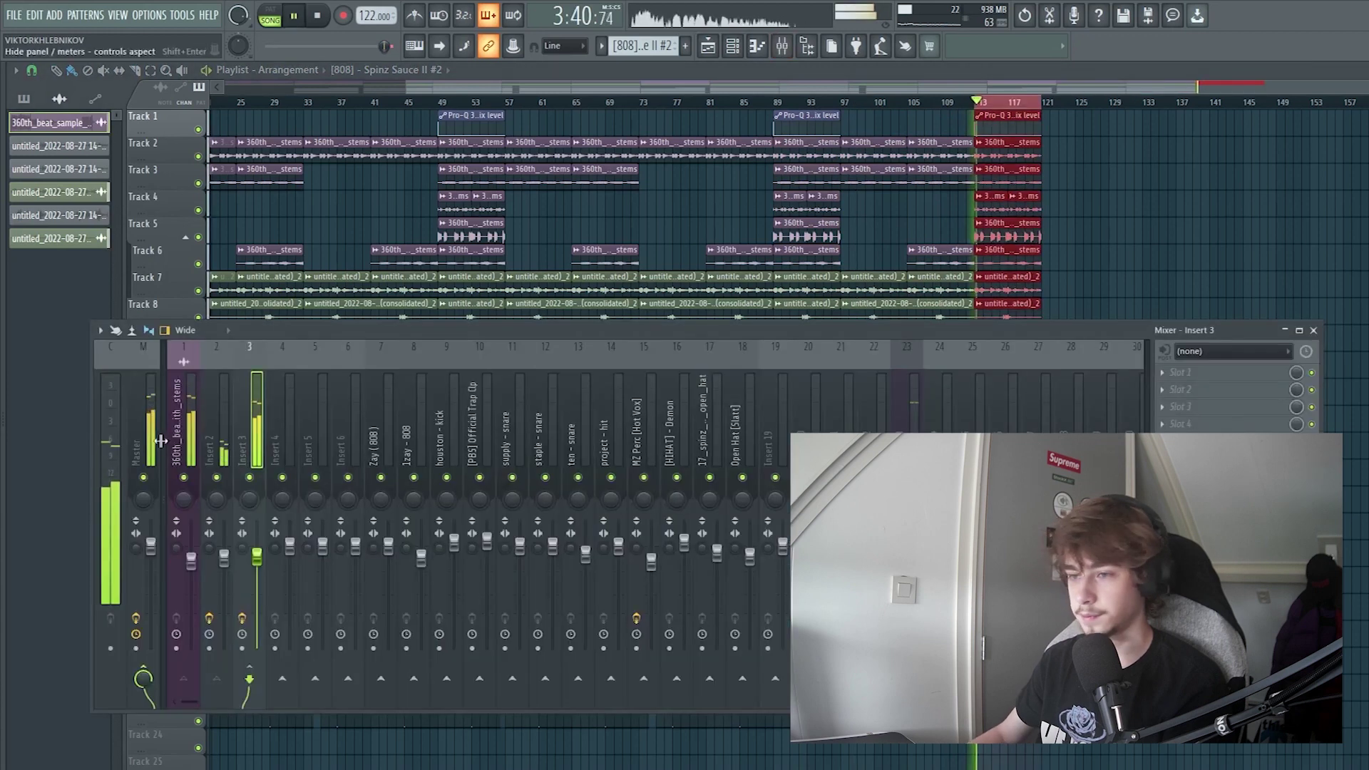
right_click(150, 556)
left_click(207, 644)
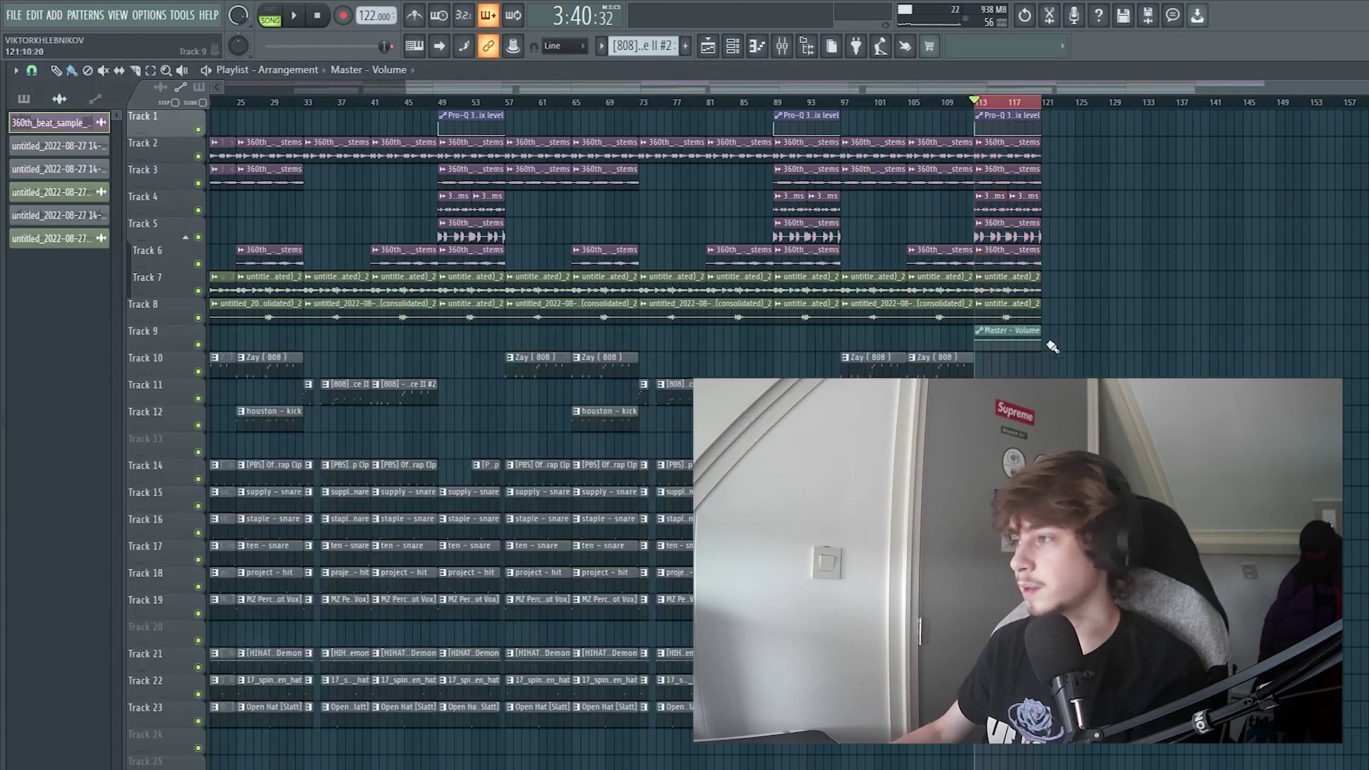
right_click(1081, 343, "ctrl")
- Select the whole arrangement up to bar 121 and check the outro fade, channel rack and mixer during playback
left_click_drag(1275, 104, 217, 105)
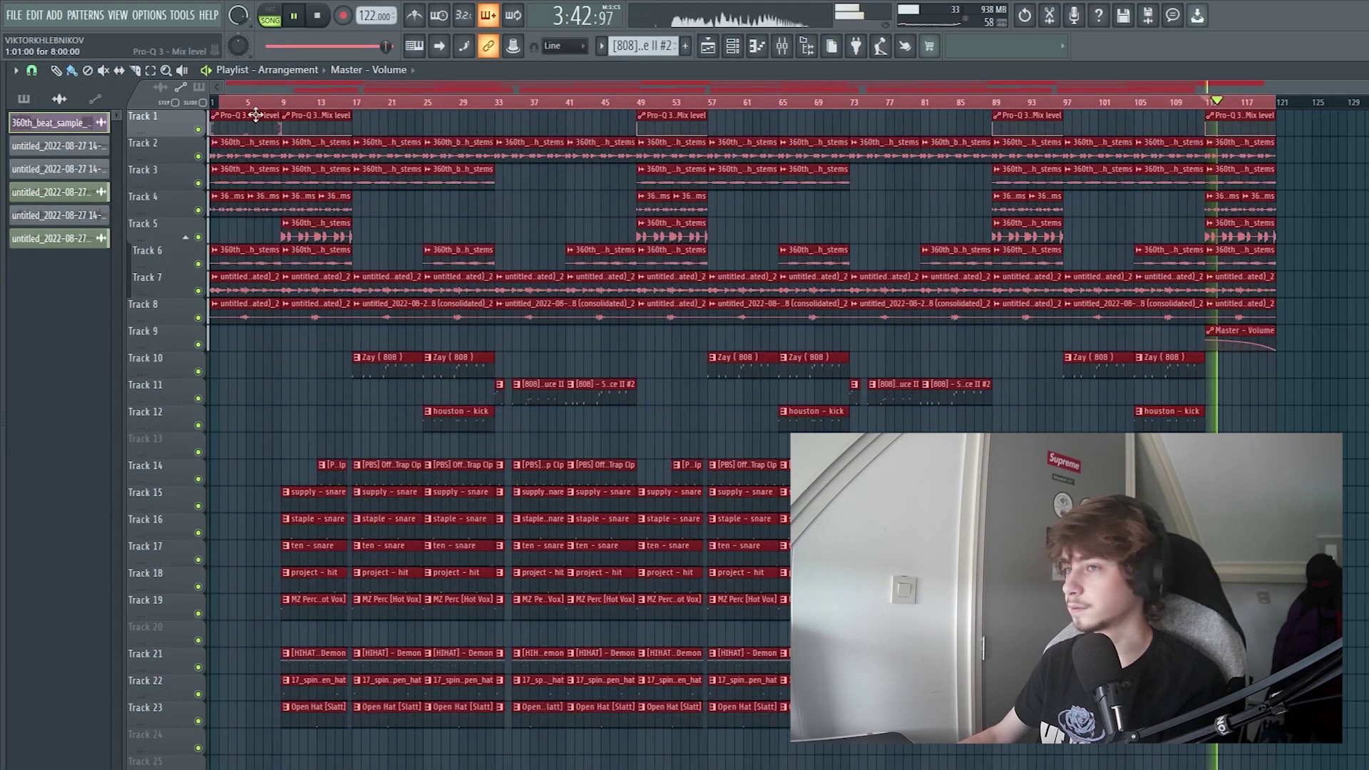
scroll(1235, 321, "up", 8)
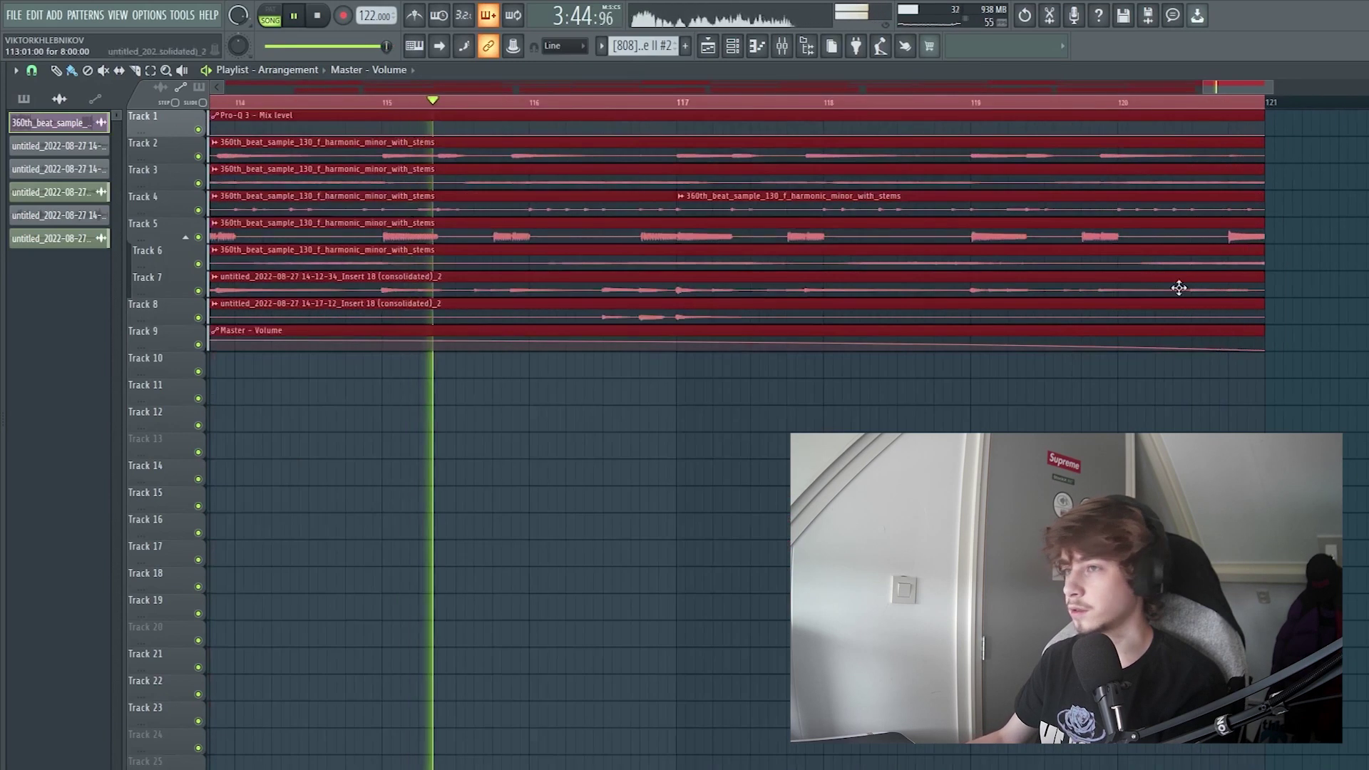
left_click(760, 47)
left_click(782, 47)
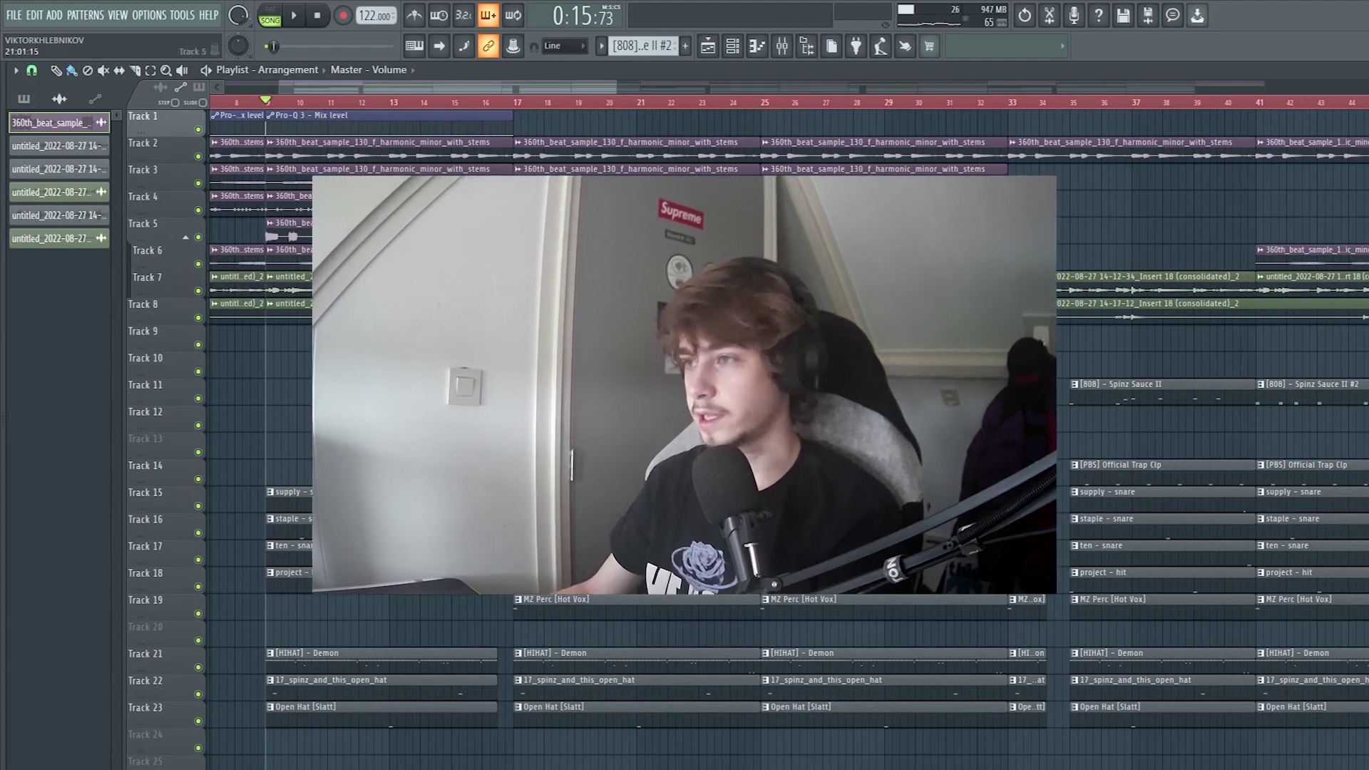
scroll(636, 239, "down", 2)
scroll(531, 239, "up", 4)
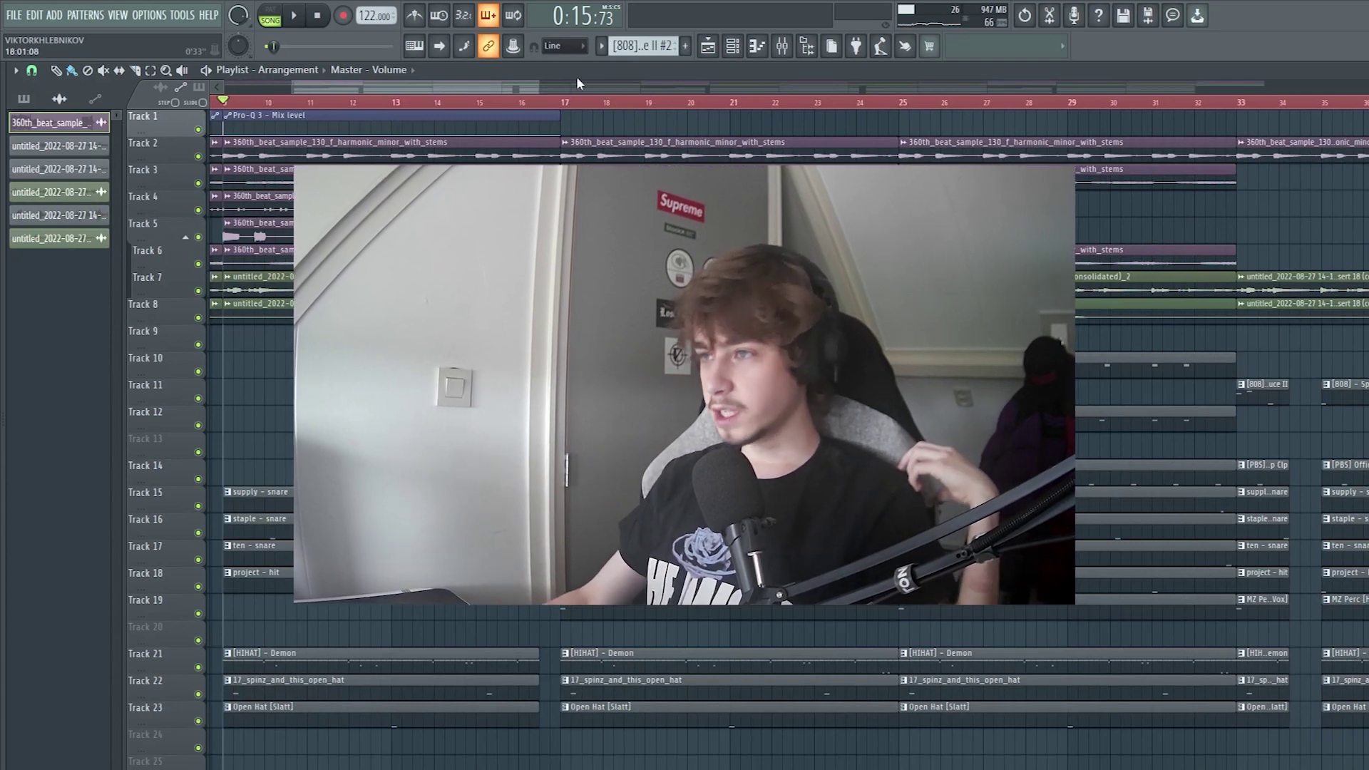
scroll(566, 105, "down", 4)
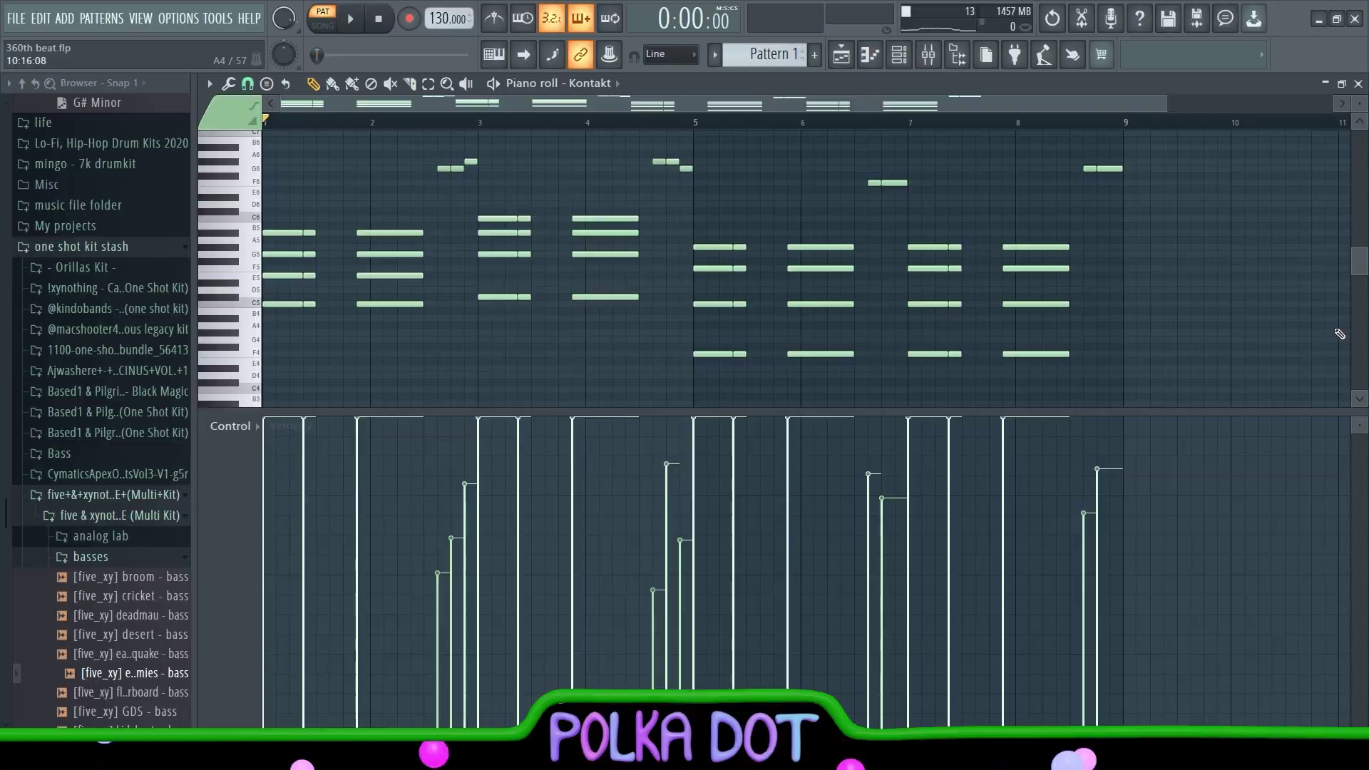
- Bring the F Harmonic Minor scale into the Kontakt chord pattern's piano roll and examine the chord notes against it
key("space")
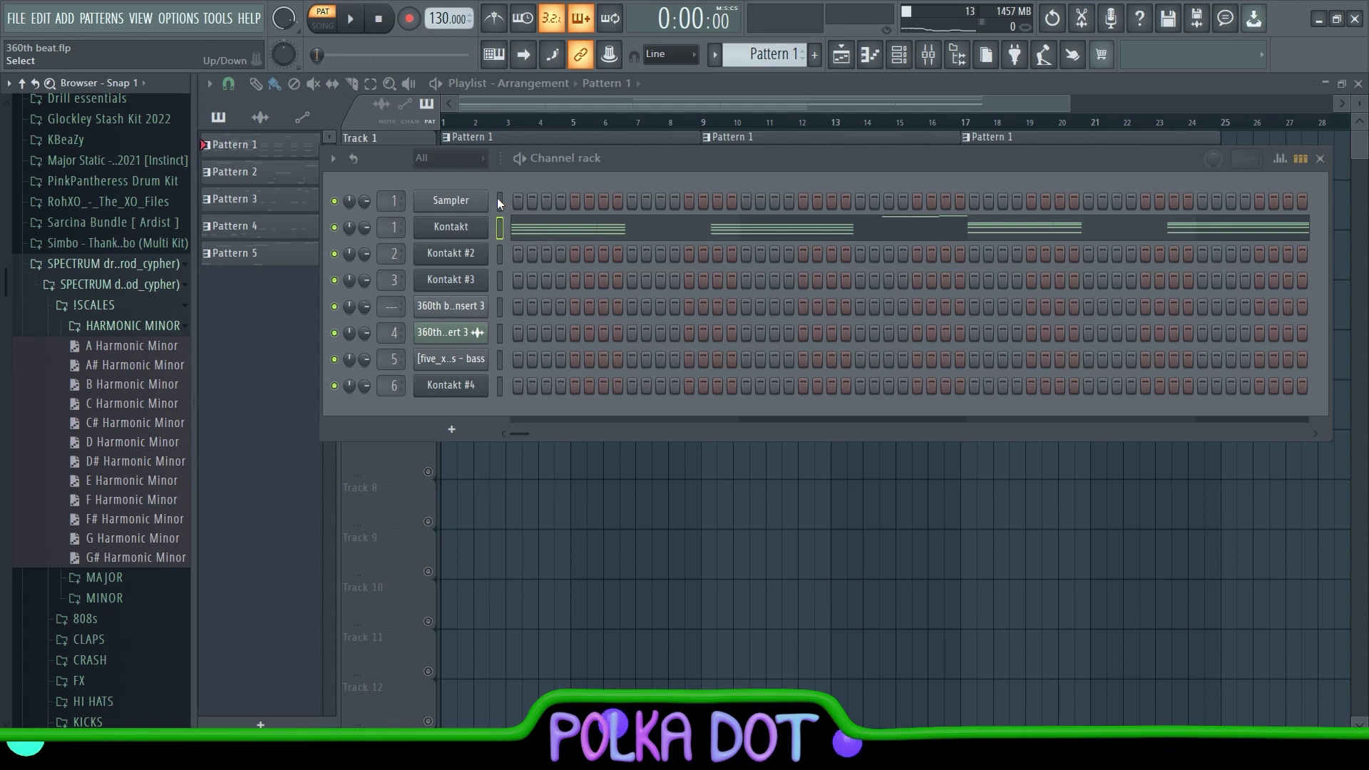
left_click(603, 229)
scroll(644, 250, "up", 1)
scroll(544, 124, "down", 1)
scroll(559, 259, "down", 3)
left_click_drag(112, 512, 567, 295)
scroll(563, 297, "down", 3)
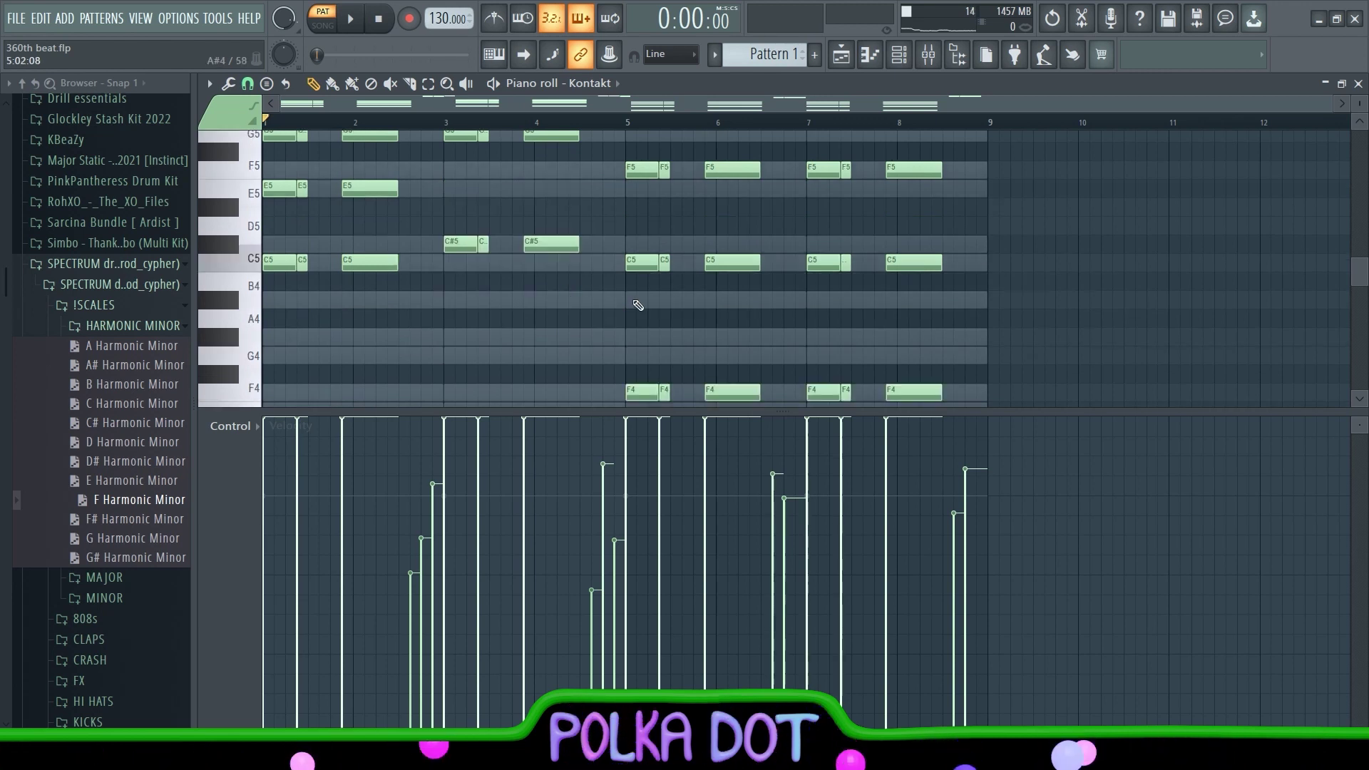
scroll(637, 305, "down", 3)
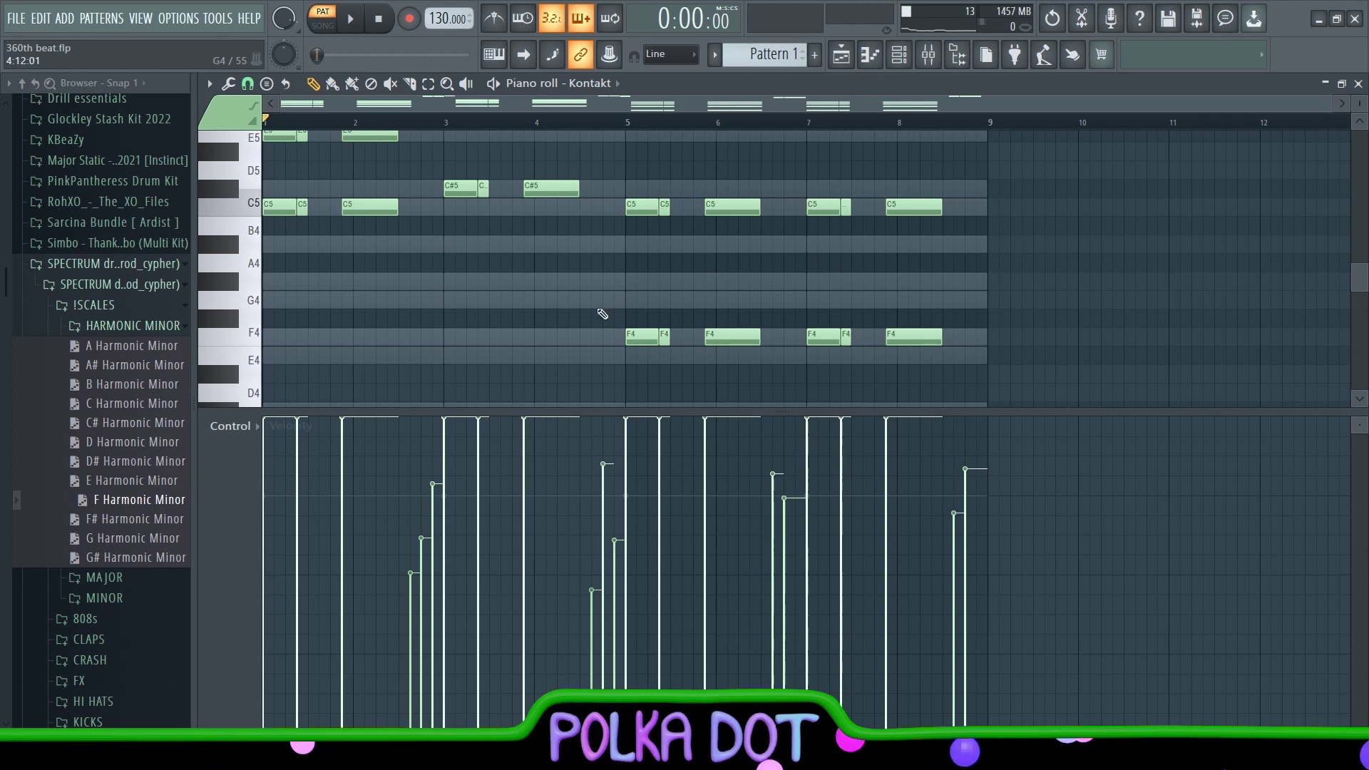
- Examine the effect chains on mixer Inserts 1 and 2 and listen to the sample's melody layers
key("F9")
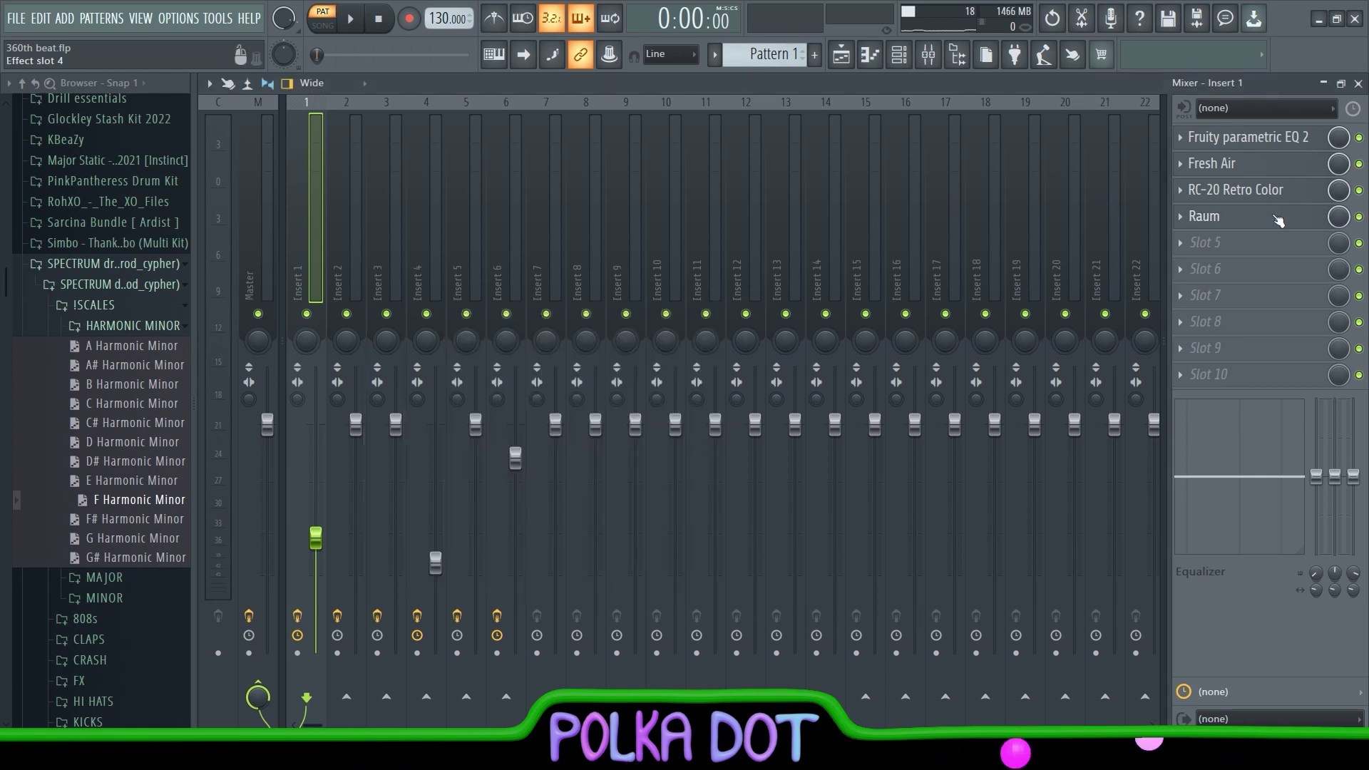
key("space")
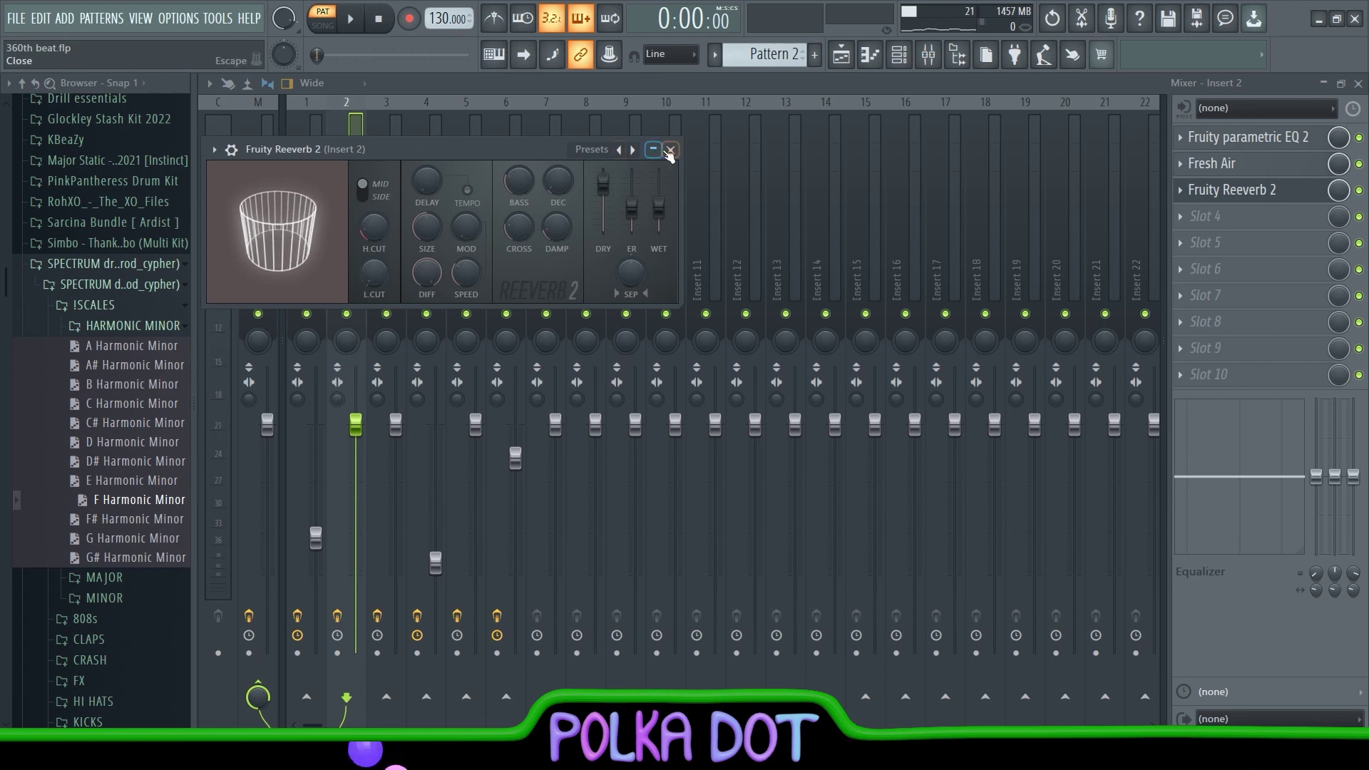
left_click(671, 150)
key("space")
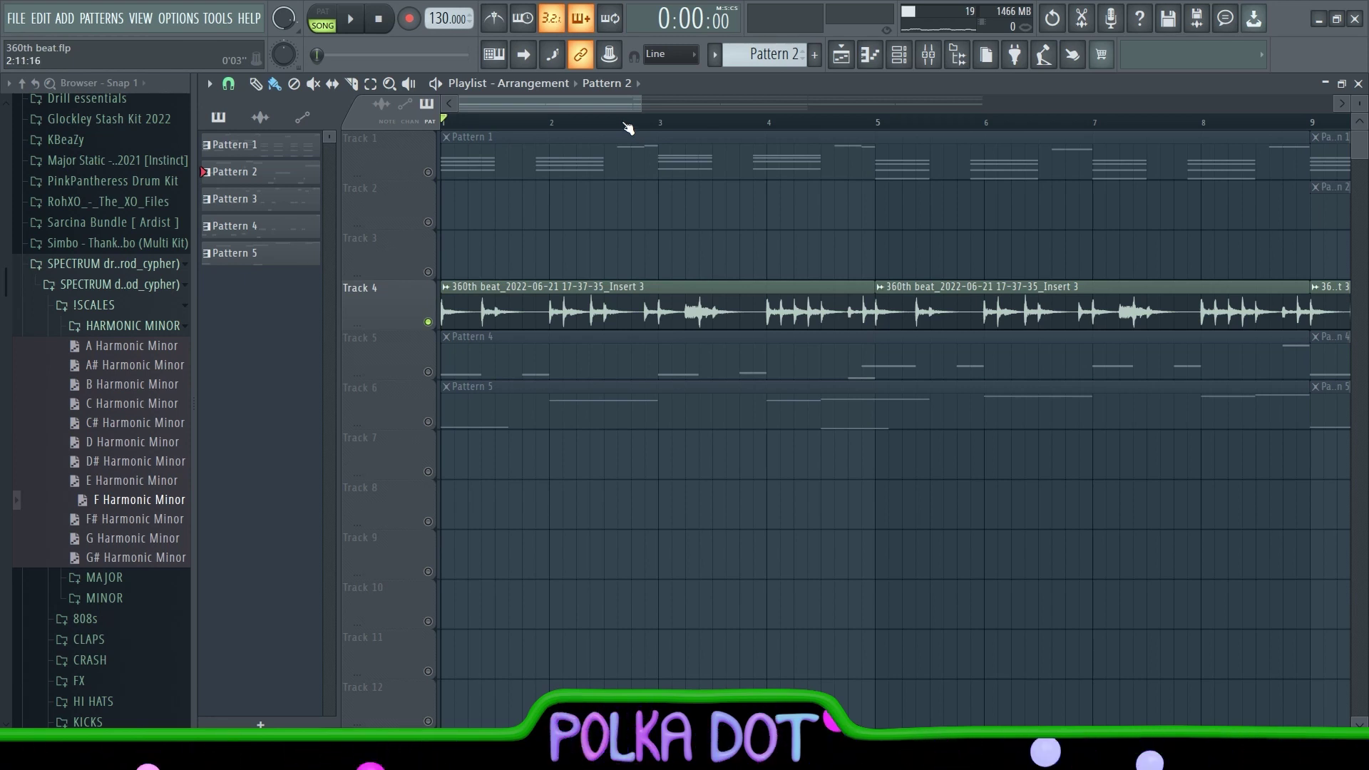
scroll(628, 127, "down", 1)
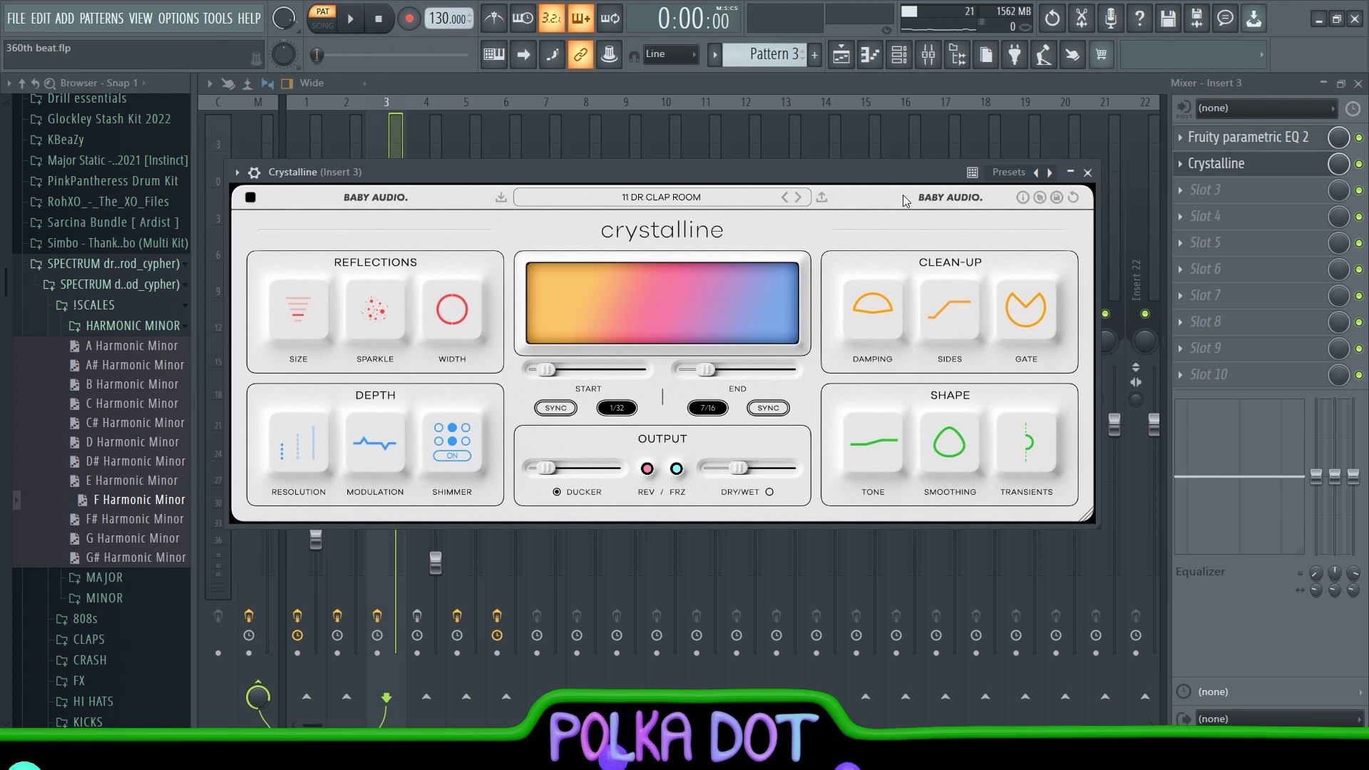
- Examine the bounced Insert 3 audio clips on playlist Track 4 and the RC-20 Retro Color settings on mixer Insert 4
key("Escape")
key("space")
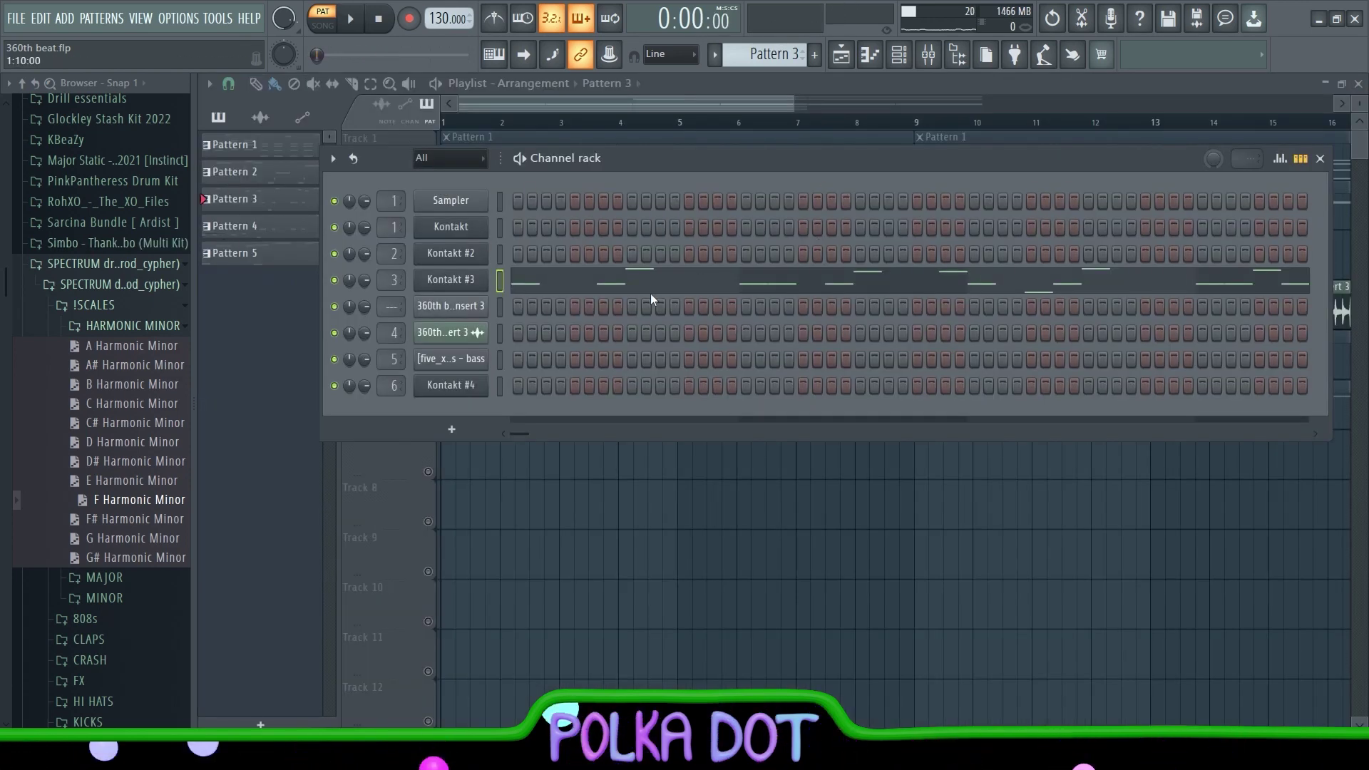
left_click(1320, 159)
key("l")
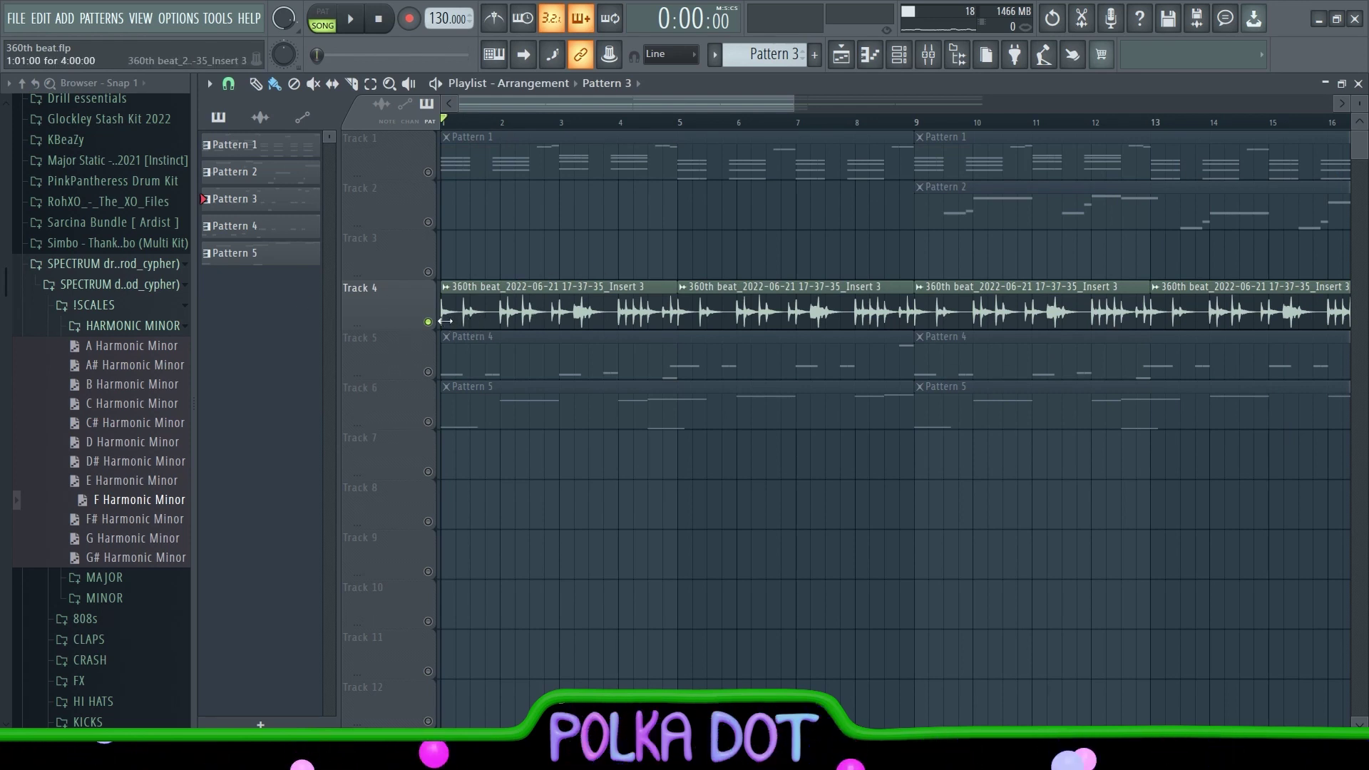
scroll(644, 293, "up", 5)
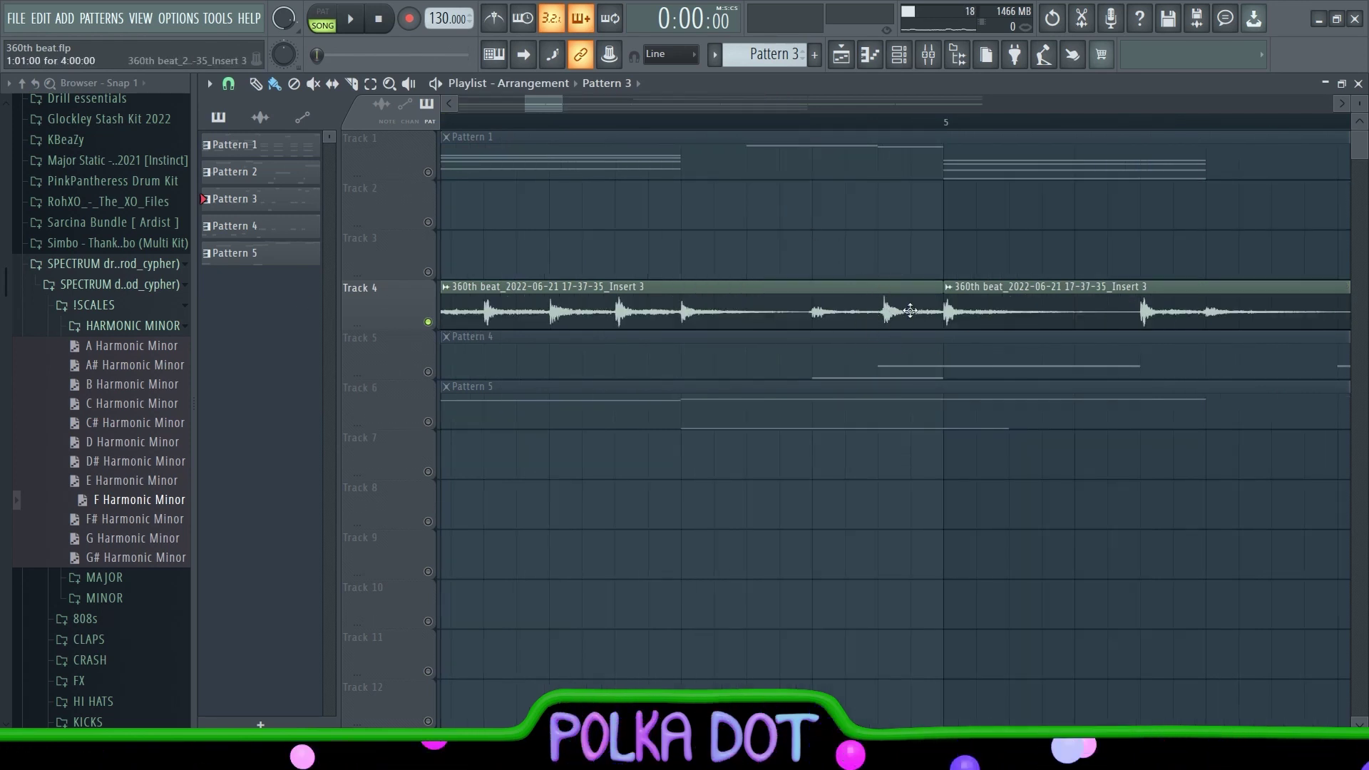
key("F9")
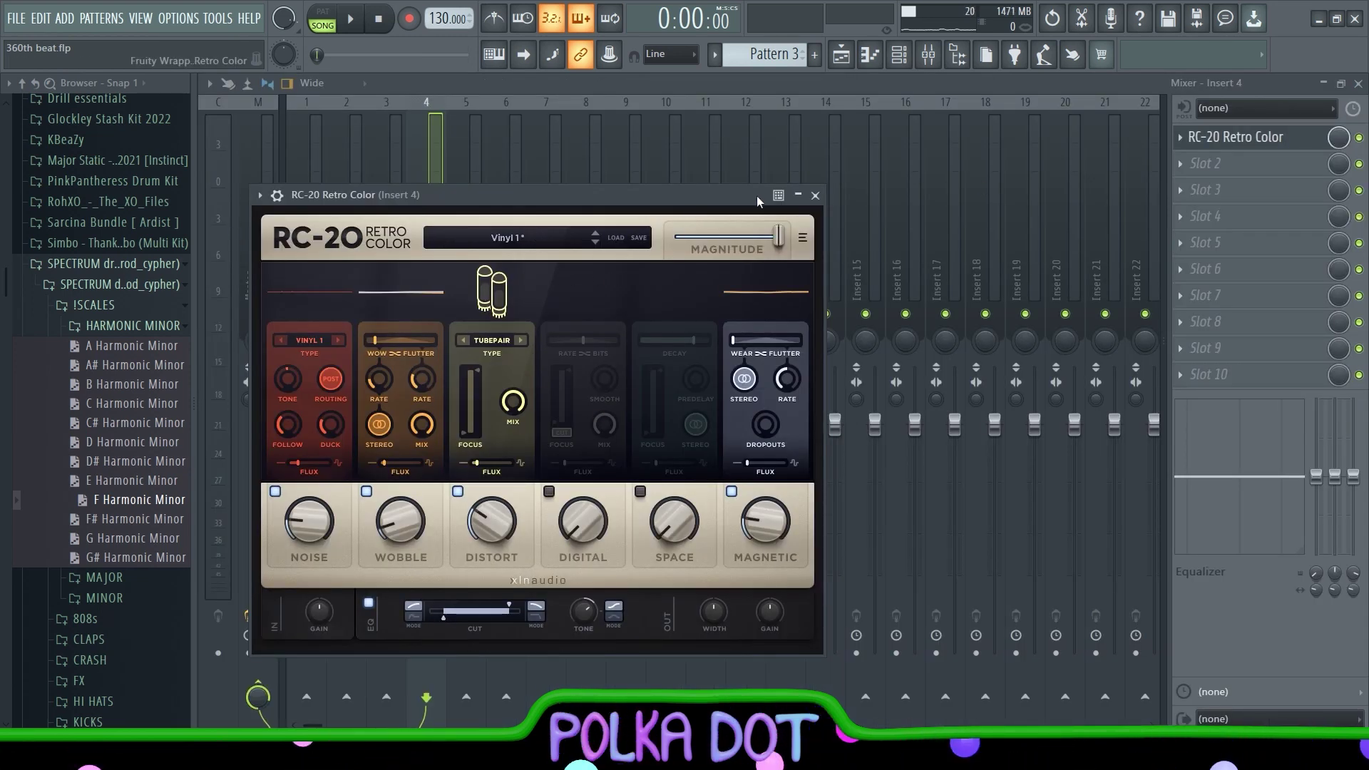
key("F9")
- Listen to Pattern 4's bass notes and examine the bass sampler's settings and the effect chain on mixer Insert 5
key("space")
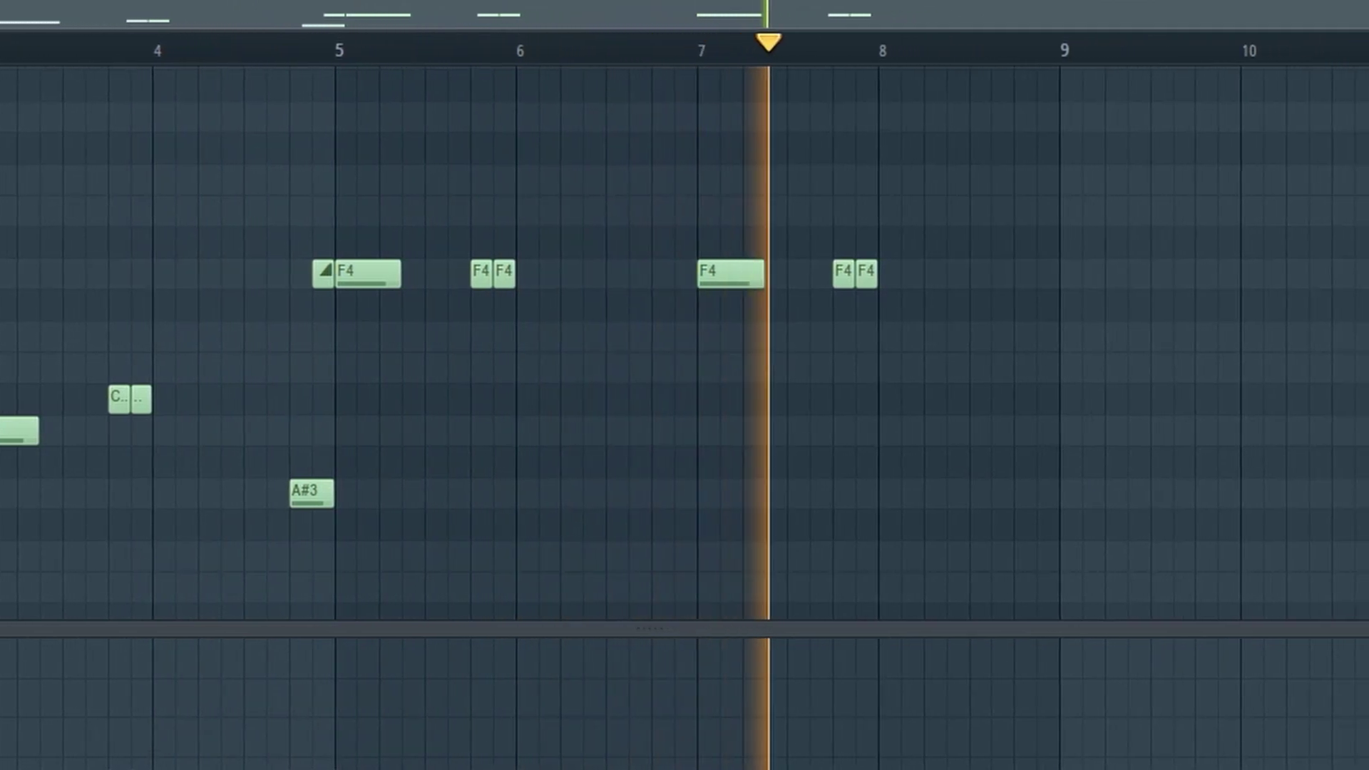
scroll(1362, 449, "up", 4)
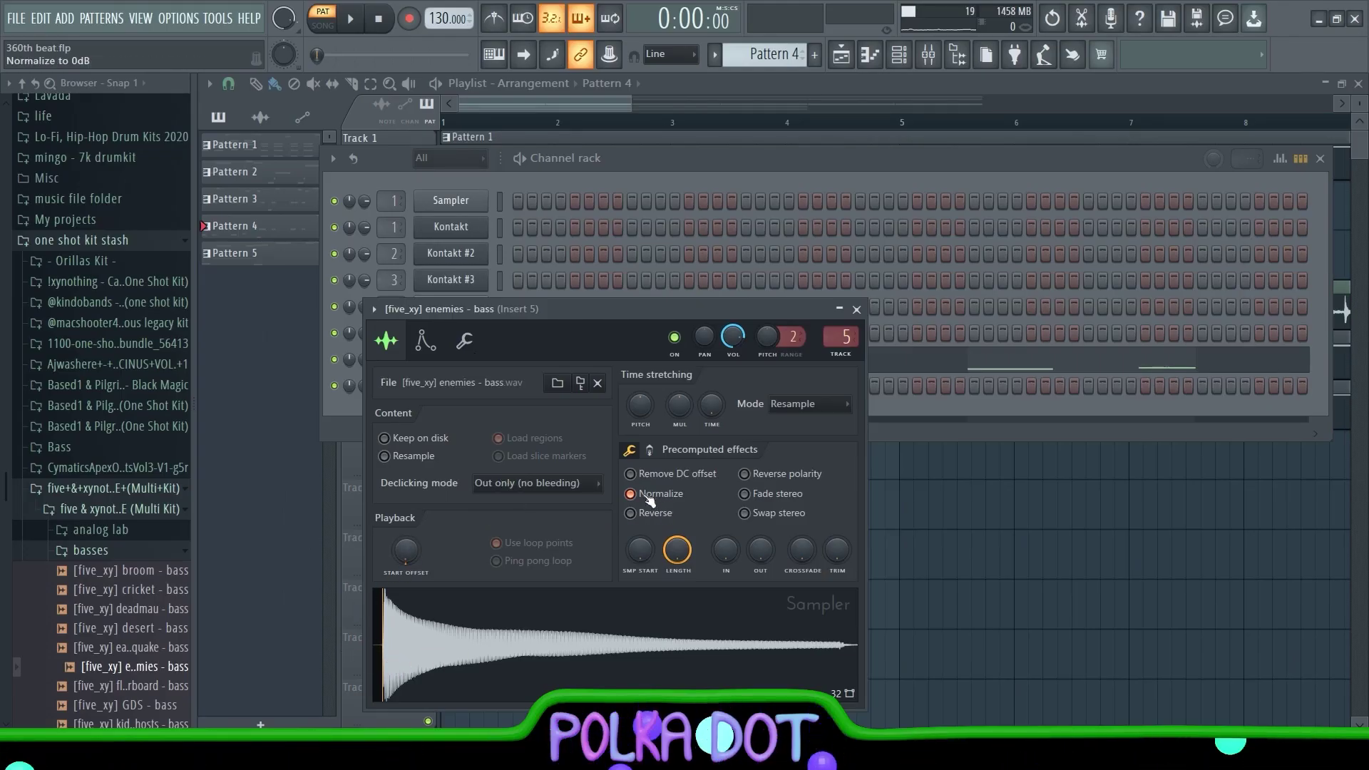
left_click(425, 340)
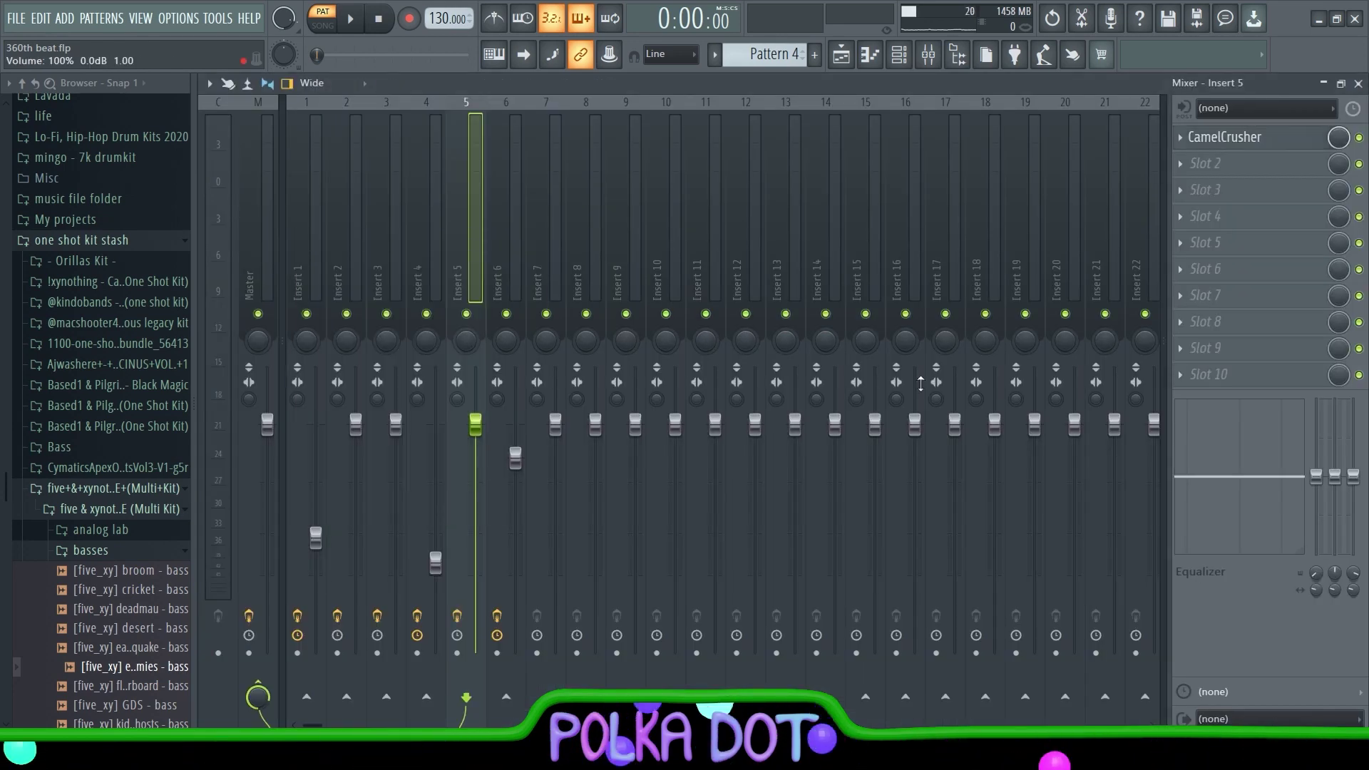
key("space")
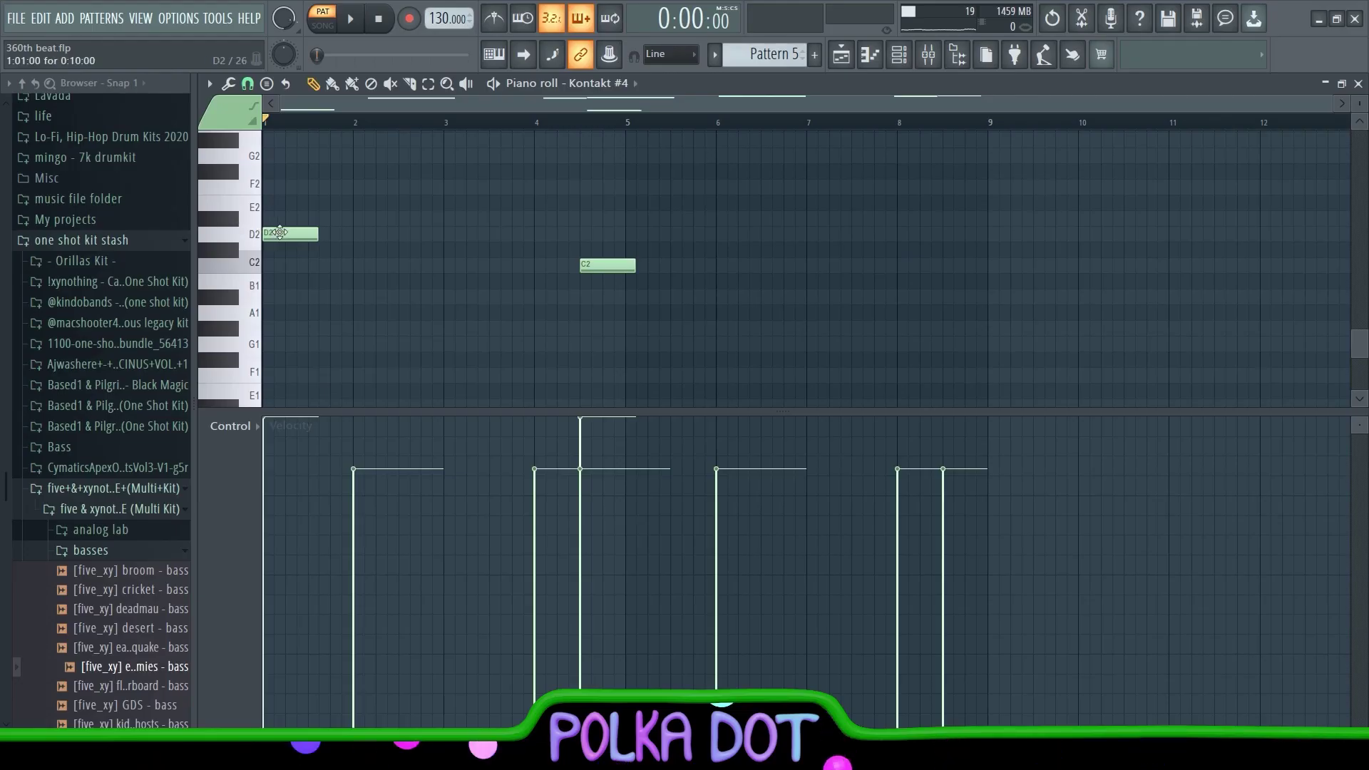
- Save the project and audition Pattern 5's Kontakt #4 notes in the piano roll from bar 2 and from bar 4
key("ctrl+s")
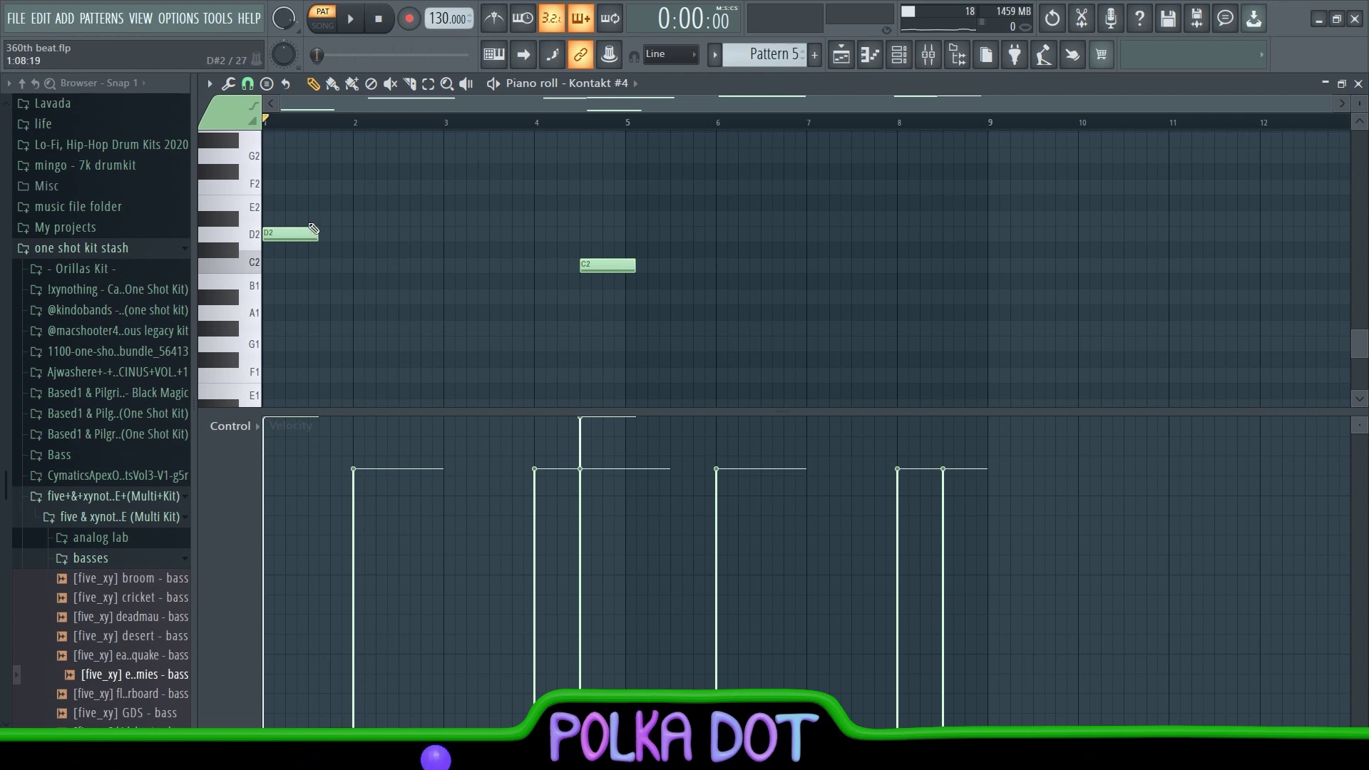
scroll(314, 242, "up", 10)
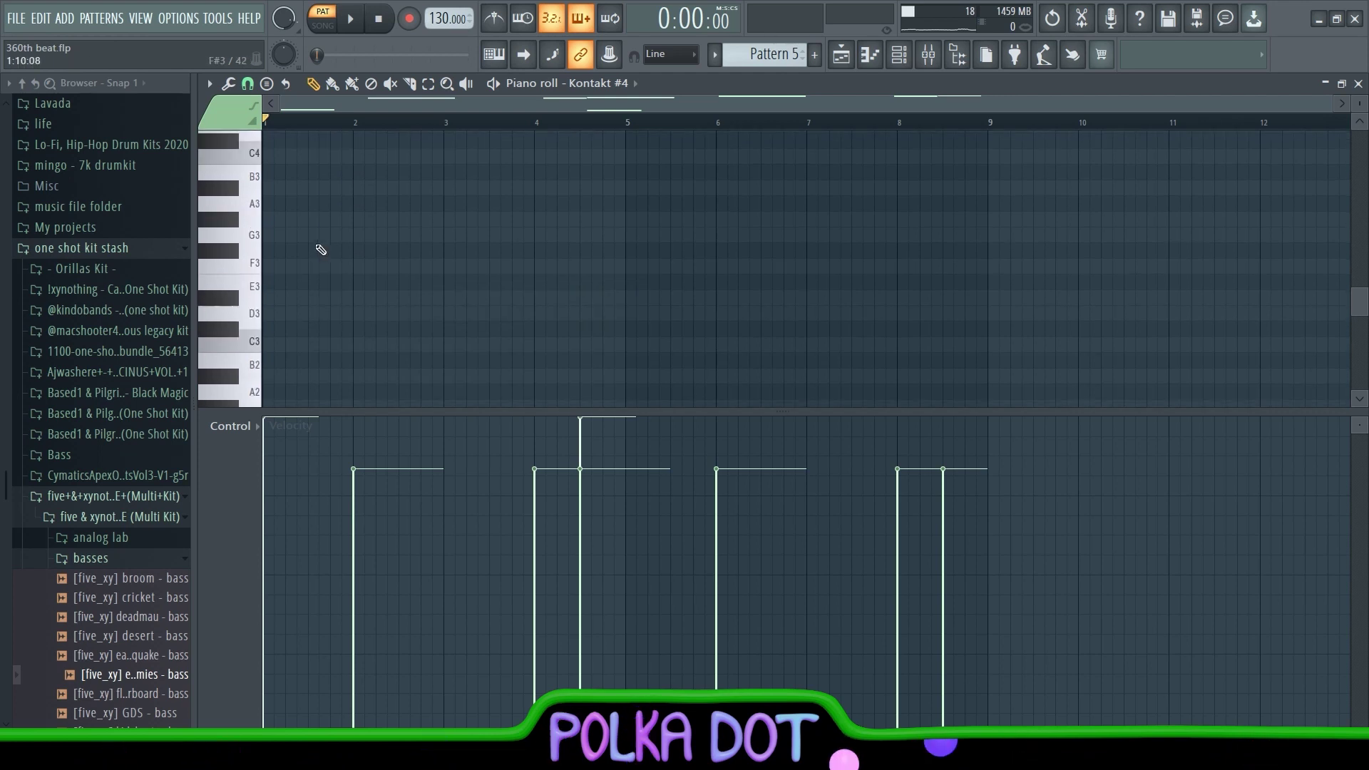
left_click(356, 122)
key("space")
key("space")
scroll(635, 171, "down", 10)
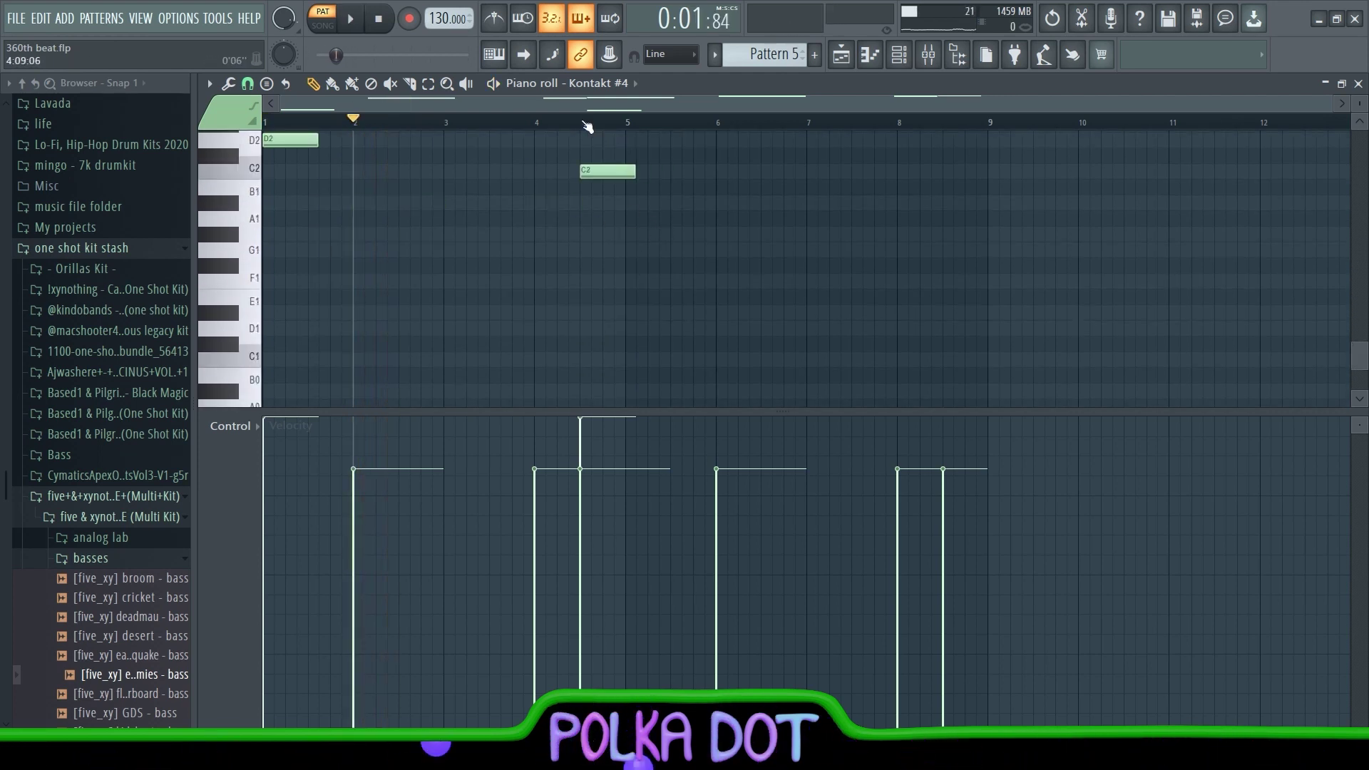
left_click(586, 127)
scroll(614, 268, "up", 13)
key("space")
key("space")
scroll(670, 146, "down", 10)
- Check the effect chain on mixer Insert 6 during playback and review the sample's full playlist arrangement
left_click(928, 55)
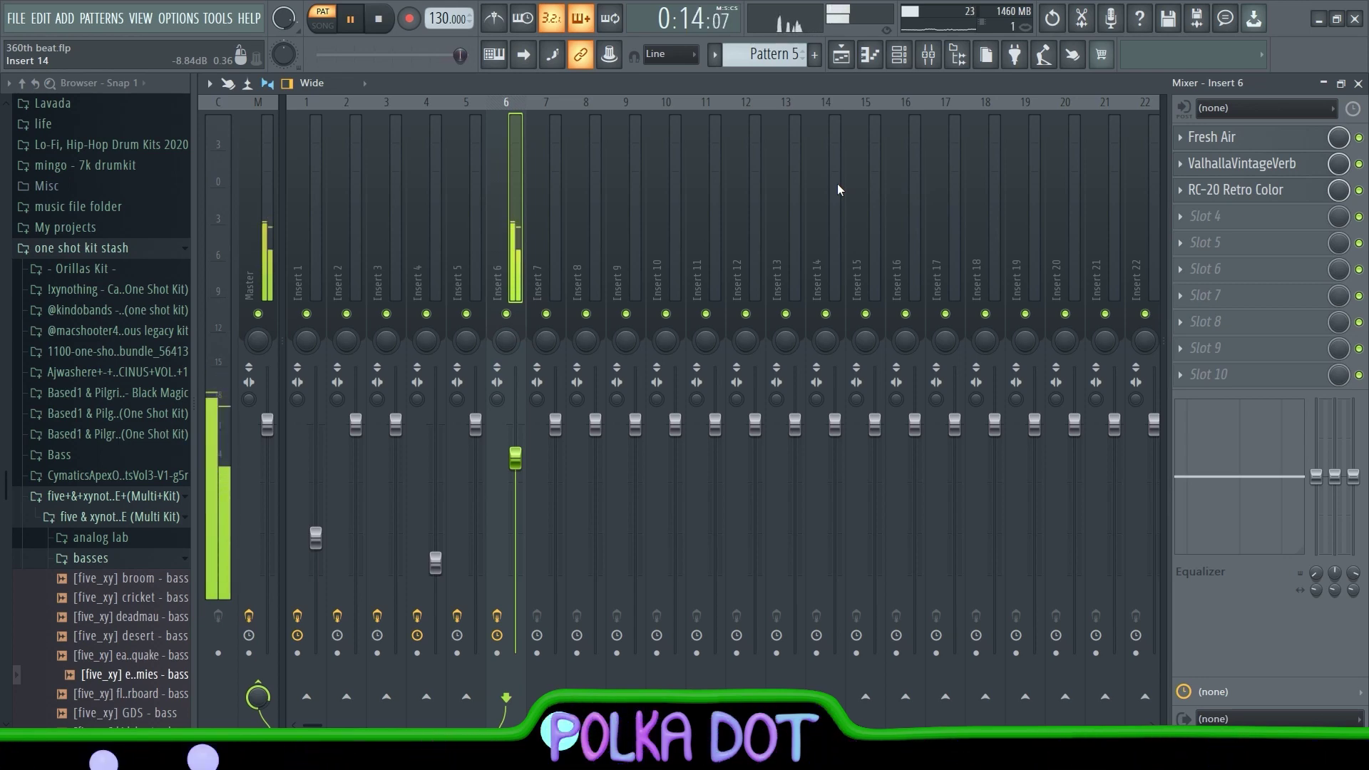
key("space")
key("F5")
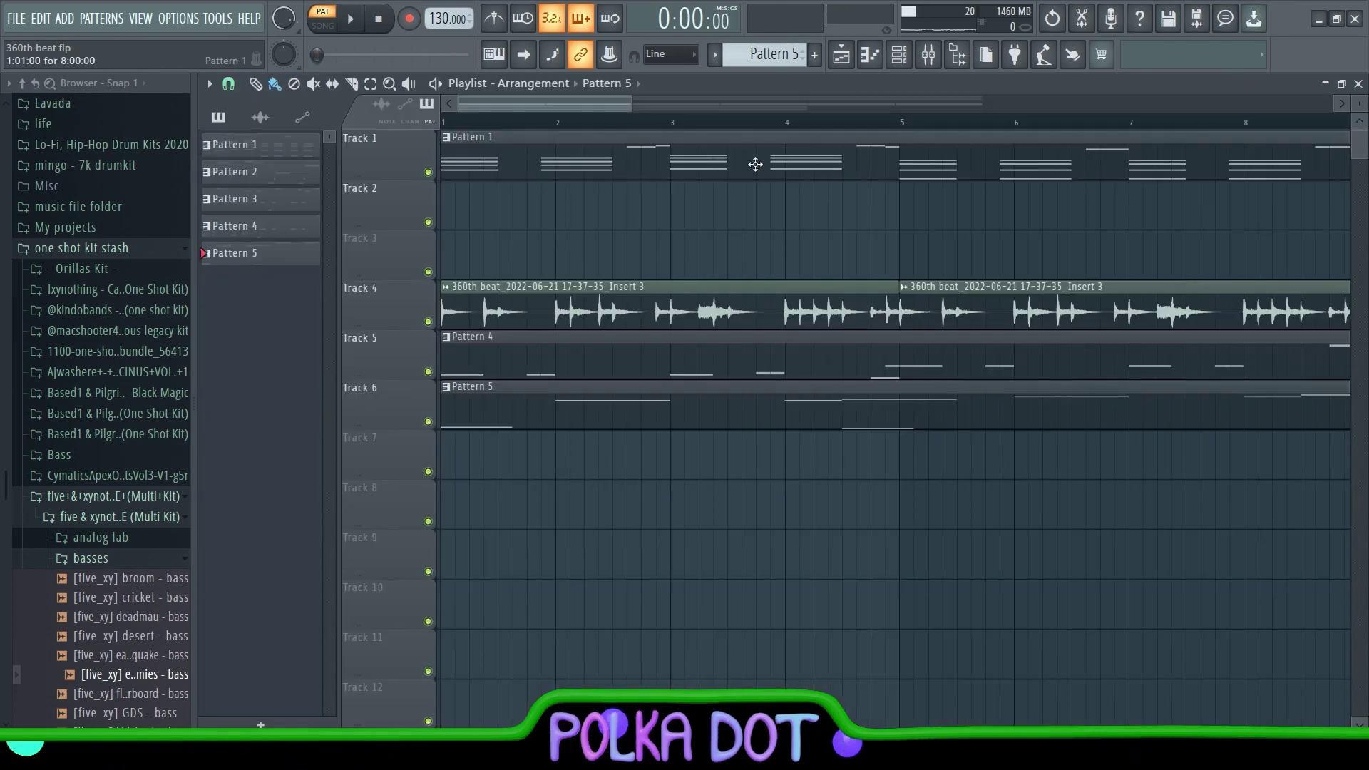
scroll(877, 126, "down", 5)
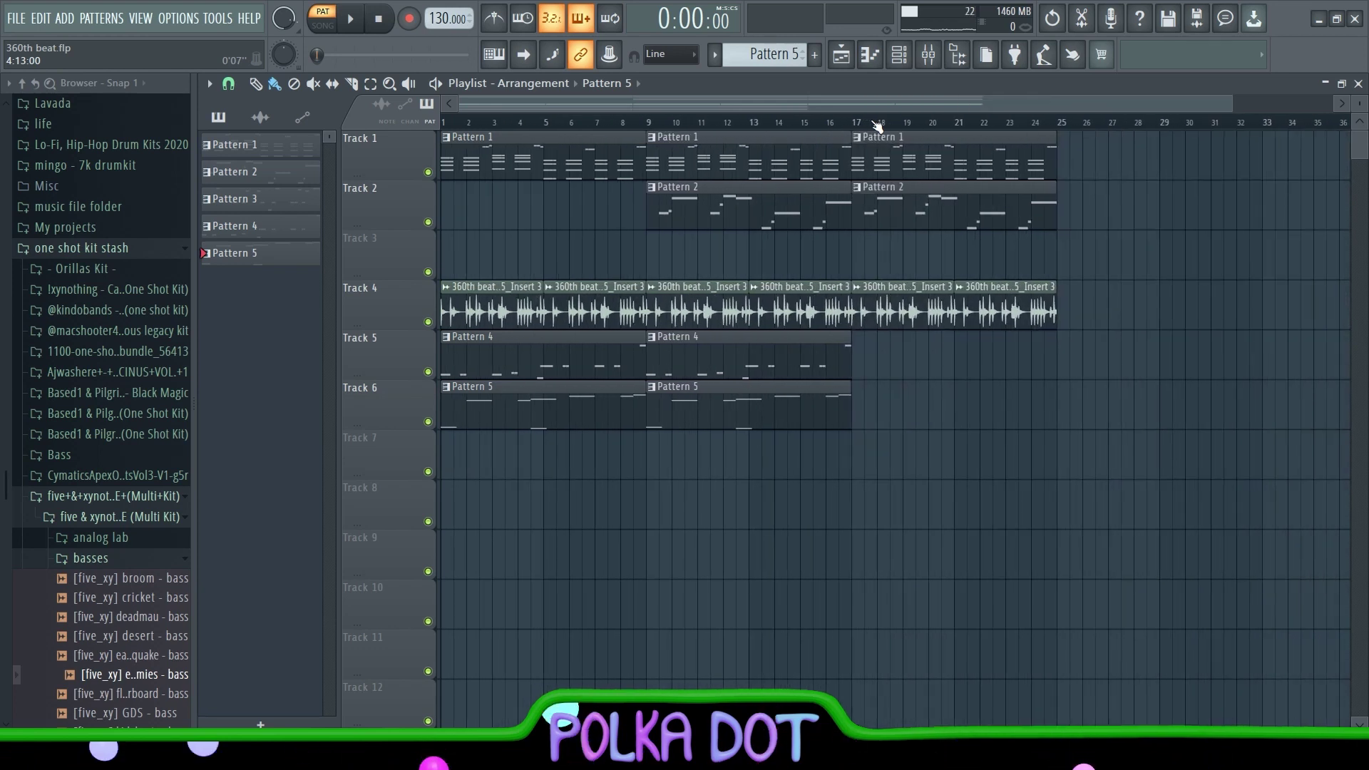